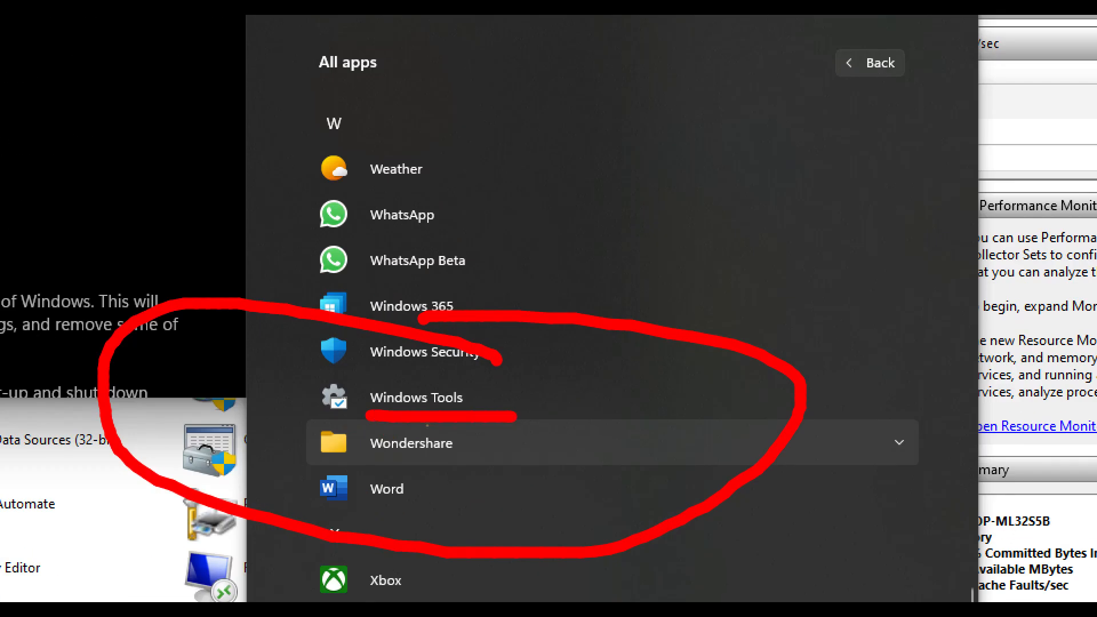
Step: Open Windows Tools in a maximized window and locate Performance Monitor among the listed tools
click(455, 423)
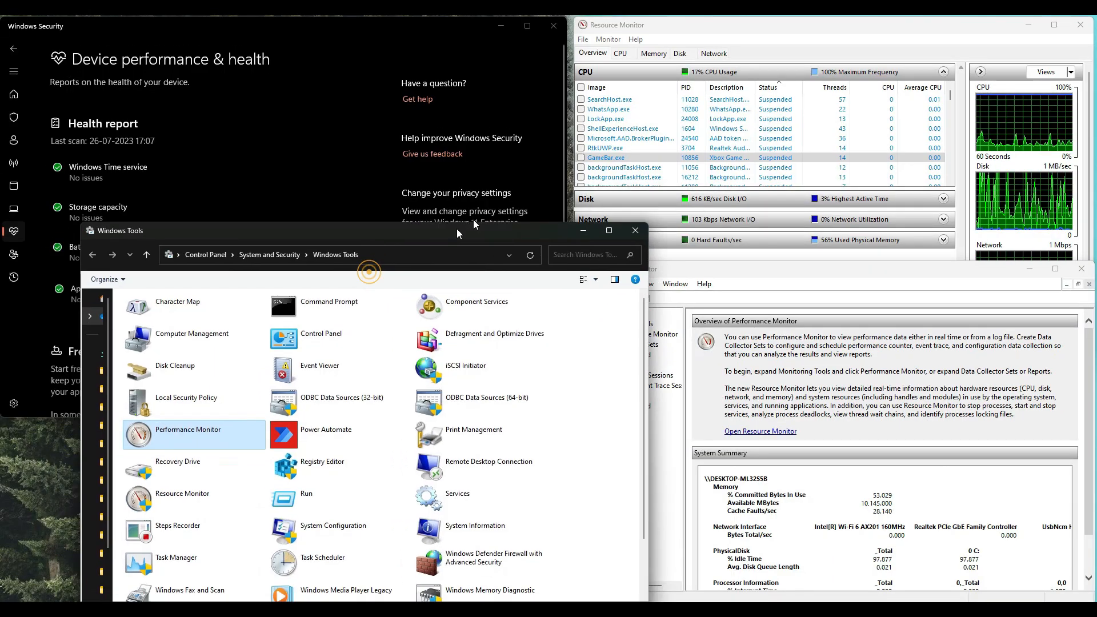
double_click(440, 239)
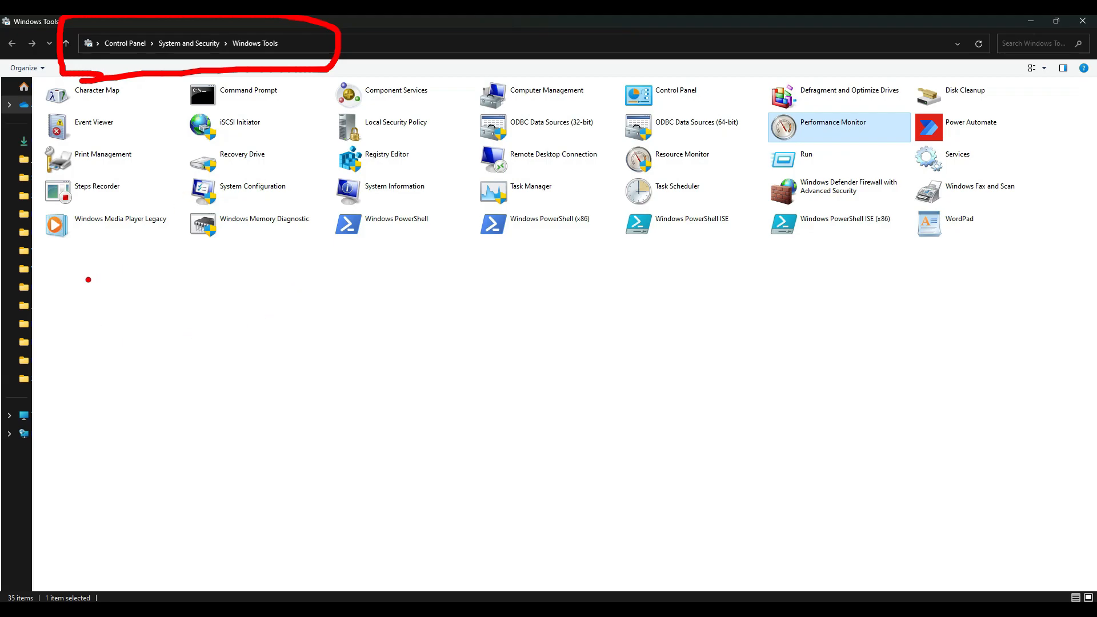
drag(88, 280, 939, 266)
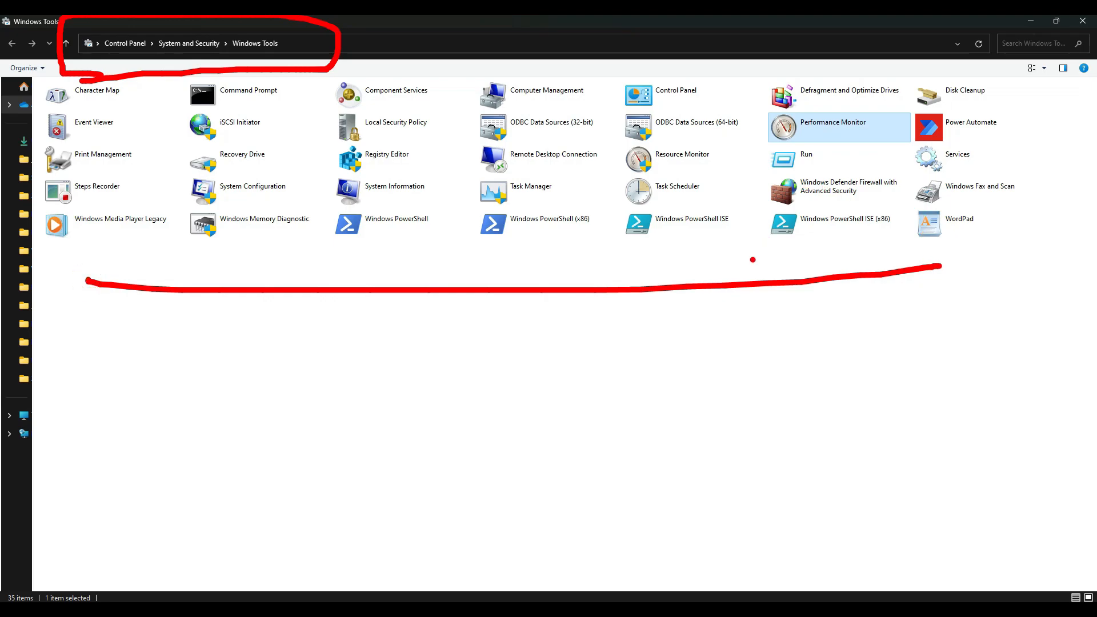
mouse_move(639, 385)
mouse_down()
mouse_move(749, 159)
mouse_move(777, 137)
mouse_move(761, 176)
mouse_move(802, 154)
mouse_up()
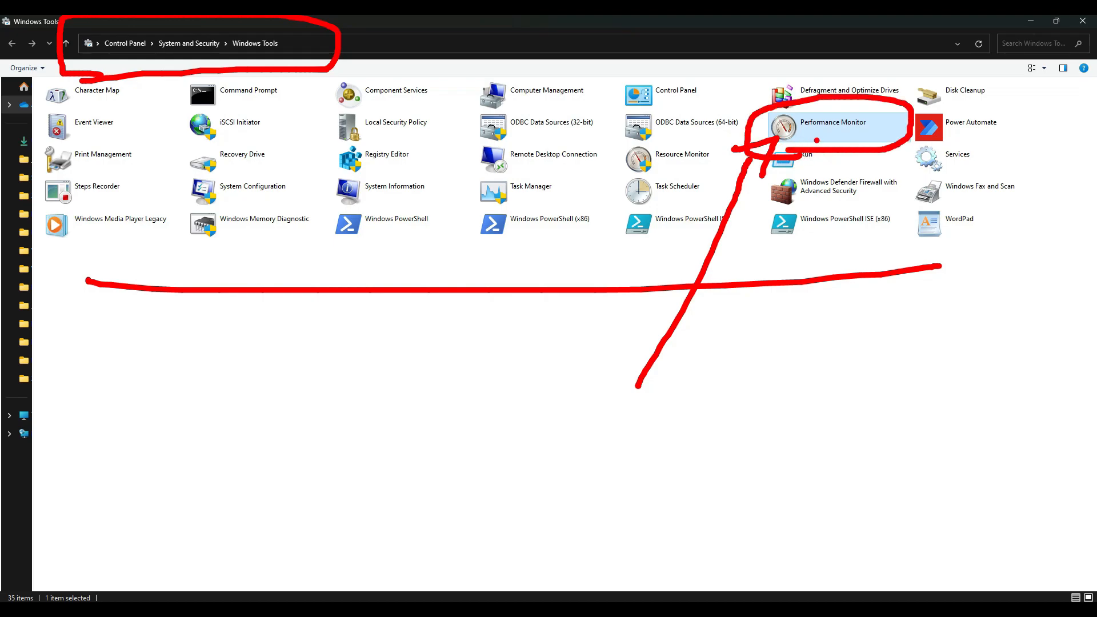
drag(805, 137, 859, 138)
mouse_move(420, 275)
mouse_down()
mouse_move(497, 256)
mouse_move(517, 295)
mouse_up()
mouse_move(536, 261)
mouse_down()
mouse_move(537, 286)
mouse_move(558, 284)
mouse_up()
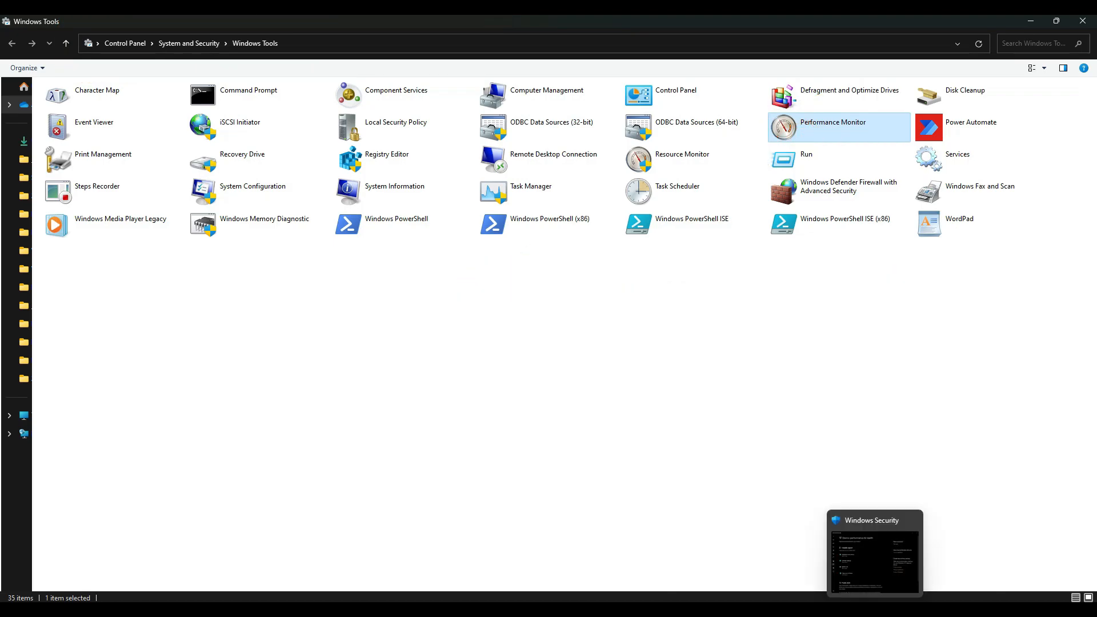
Step: Switch to the Windows Security window and move it nearer the middle of the desktop
click(874, 609)
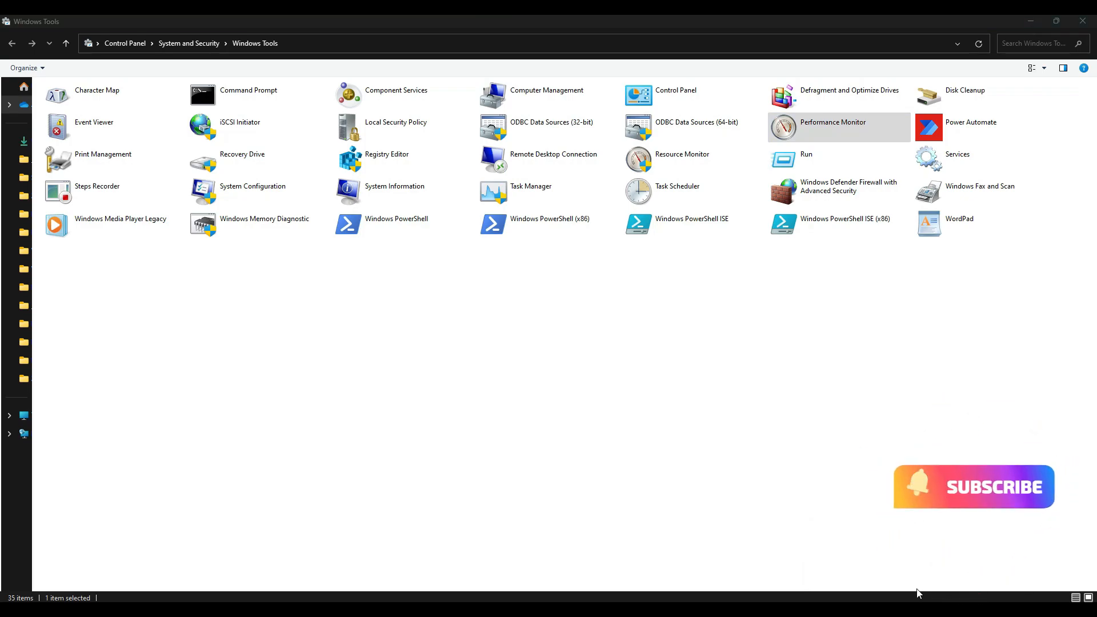
click(875, 608)
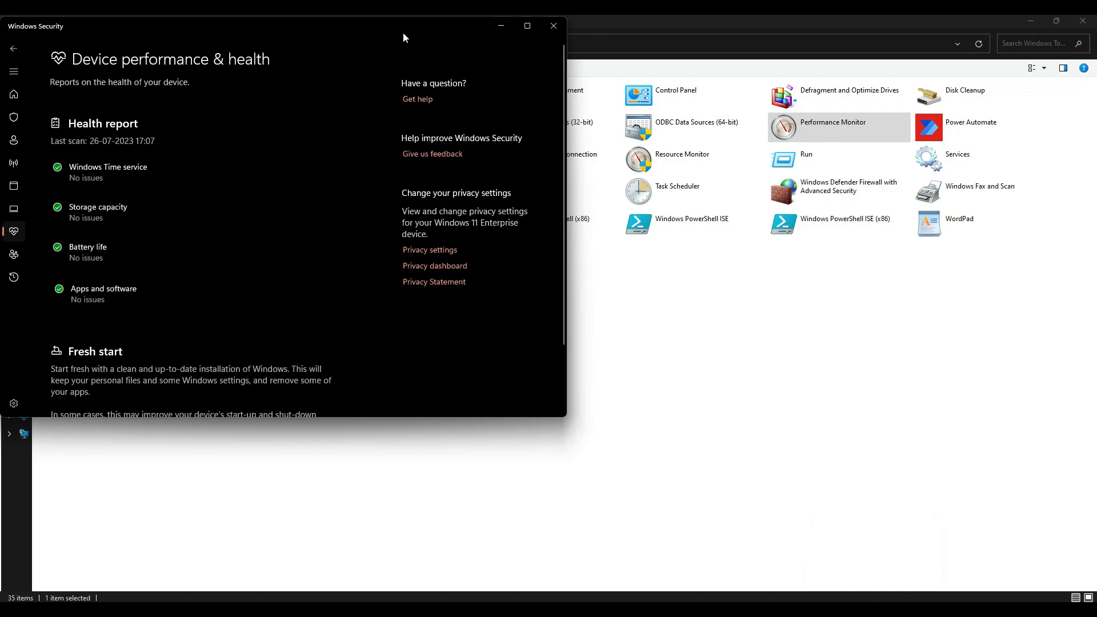
drag(403, 37, 560, 94)
Step: Examine the health report for Windows Time service, storage capacity, battery life, and apps and software
mouse_move(278, 160)
mouse_down()
mouse_move(315, 411)
mouse_move(374, 118)
mouse_up()
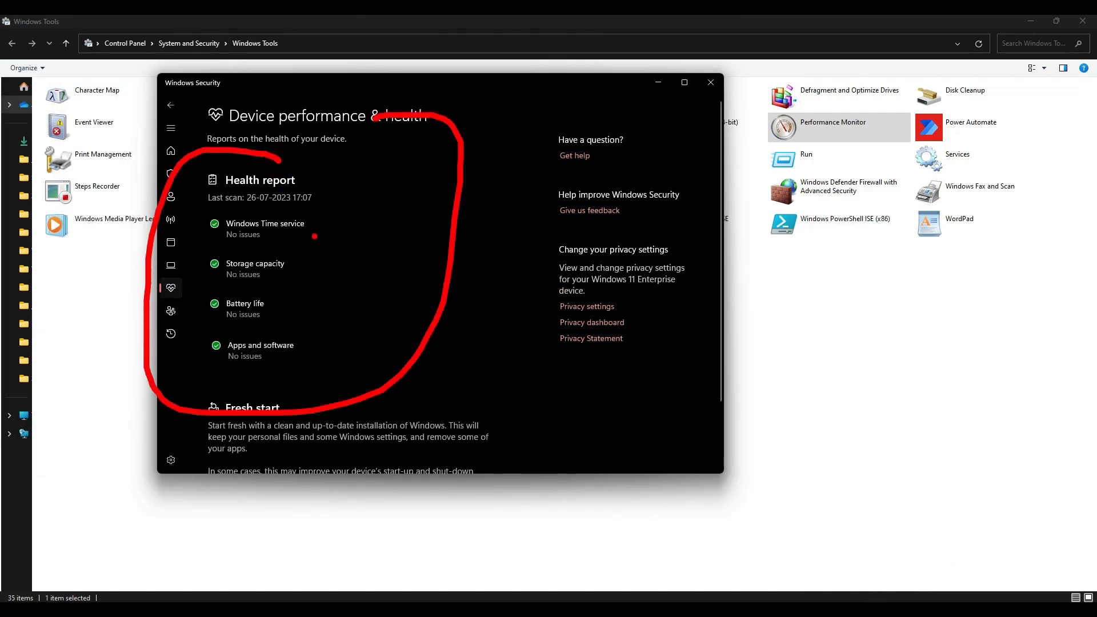
mouse_move(312, 234)
mouse_down()
mouse_move(320, 249)
mouse_move(351, 226)
mouse_up()
mouse_move(290, 273)
mouse_down()
mouse_move(297, 284)
mouse_move(342, 263)
mouse_up()
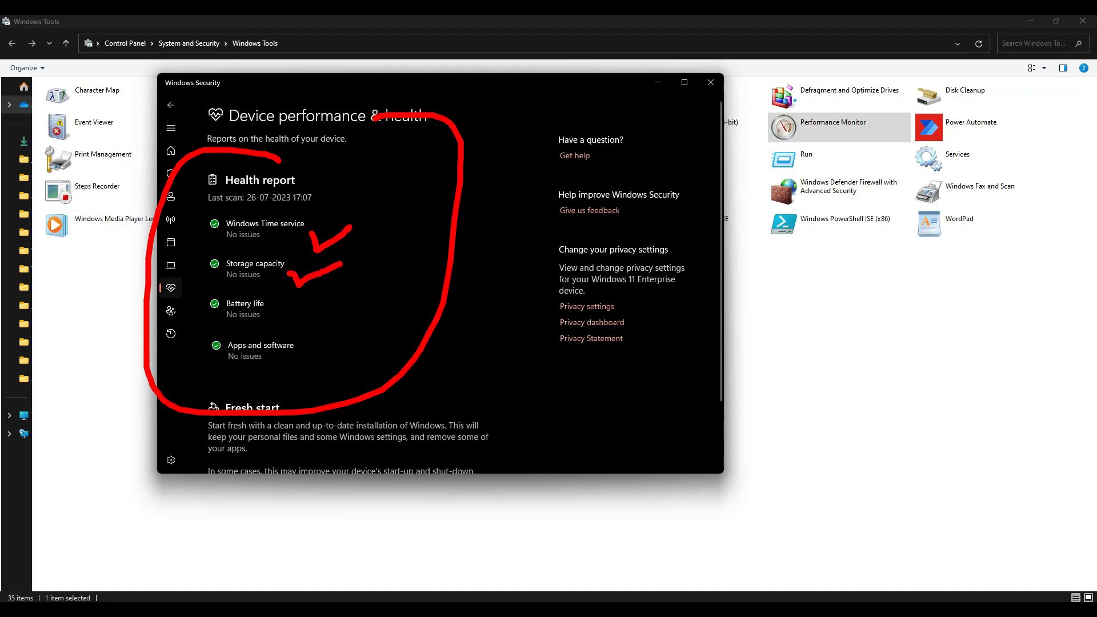
drag(272, 311, 317, 303)
mouse_move(299, 352)
mouse_down()
mouse_move(306, 363)
mouse_move(353, 328)
mouse_up()
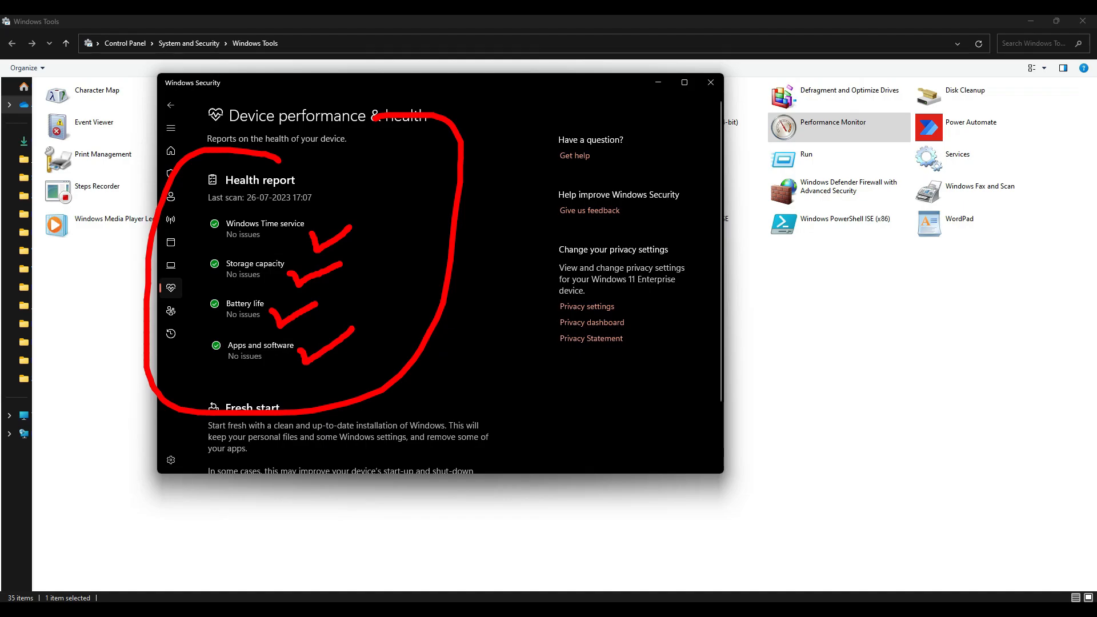
mouse_move(393, 203)
mouse_down()
mouse_move(400, 220)
mouse_move(425, 213)
mouse_move(432, 192)
mouse_up()
drag(392, 263, 500, 251)
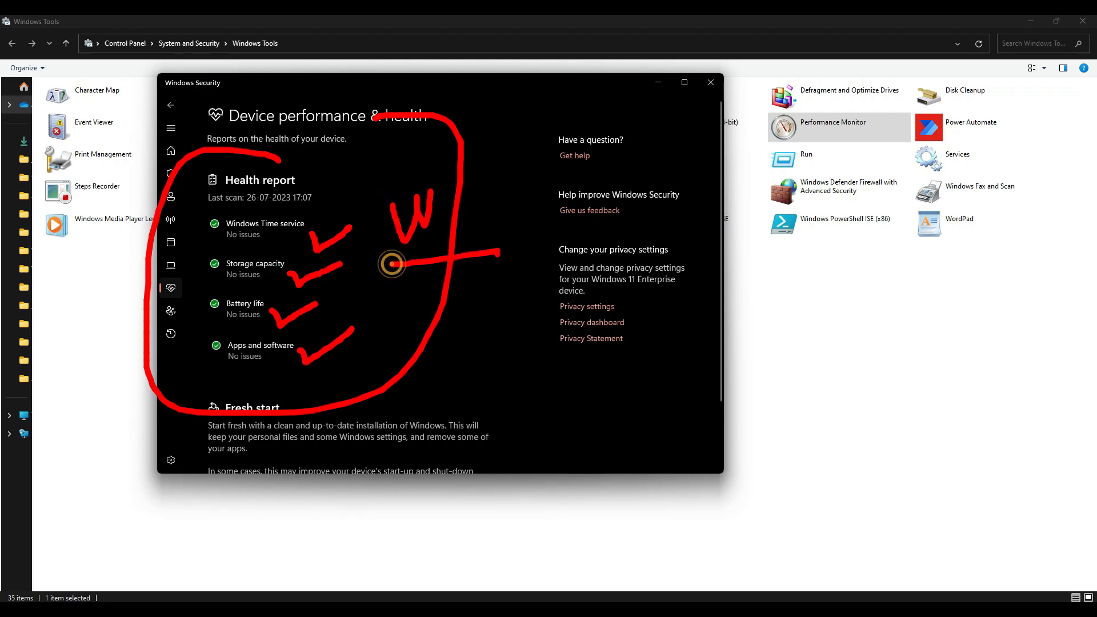
drag(169, 93, 300, 100)
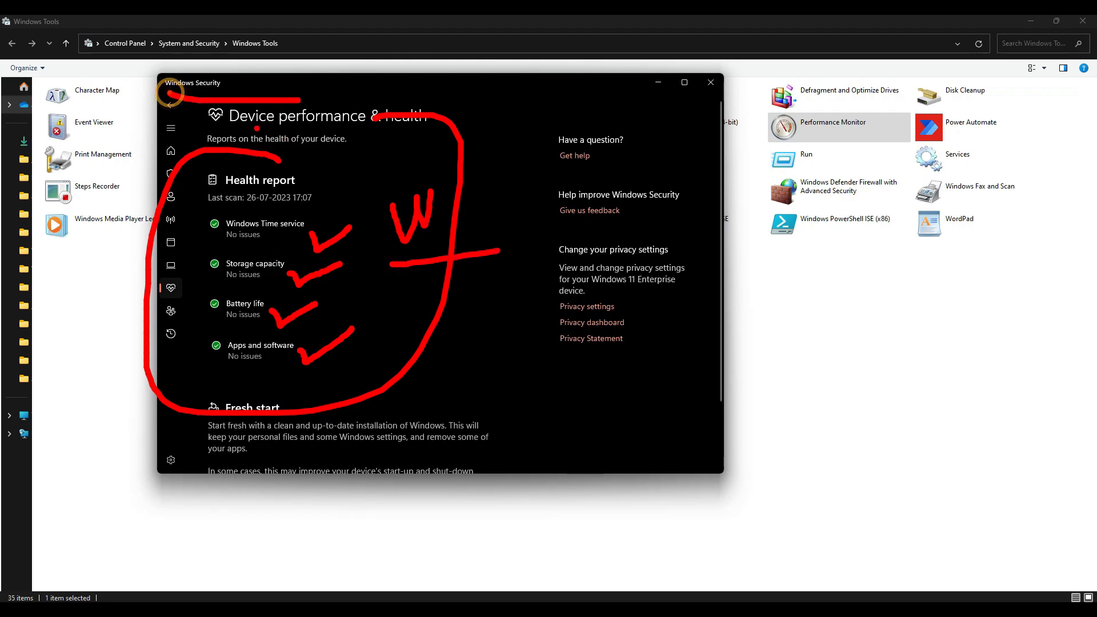
drag(237, 130, 412, 138)
key(Escape)
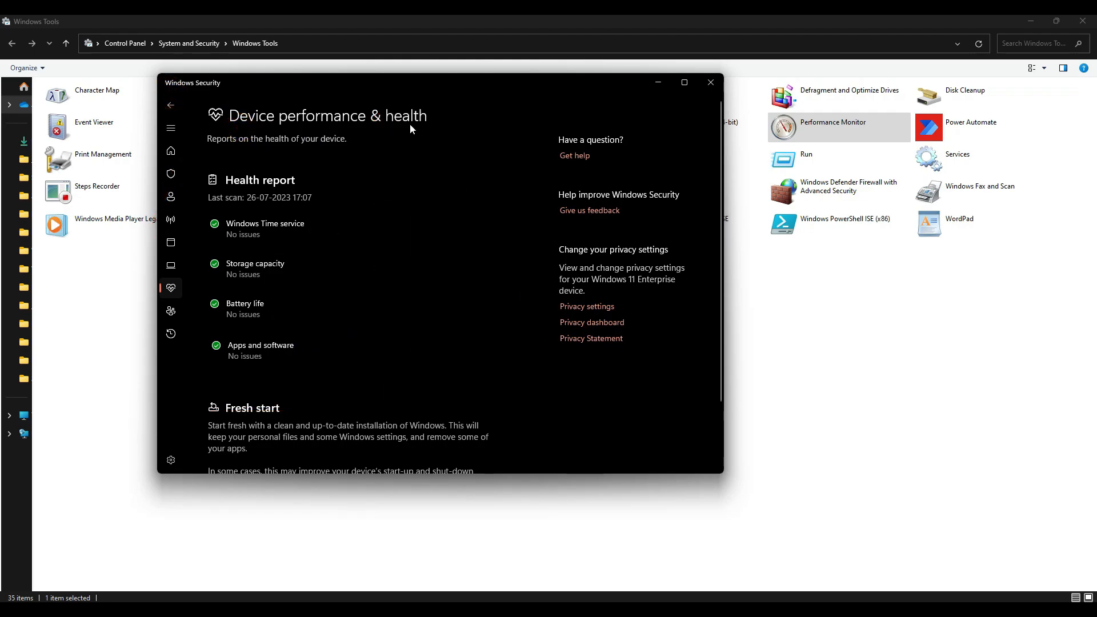
Step: Search Windows for "Windows Secu" and examine the Windows Security app result and its launch options
key(super)
text(Windows Secu)
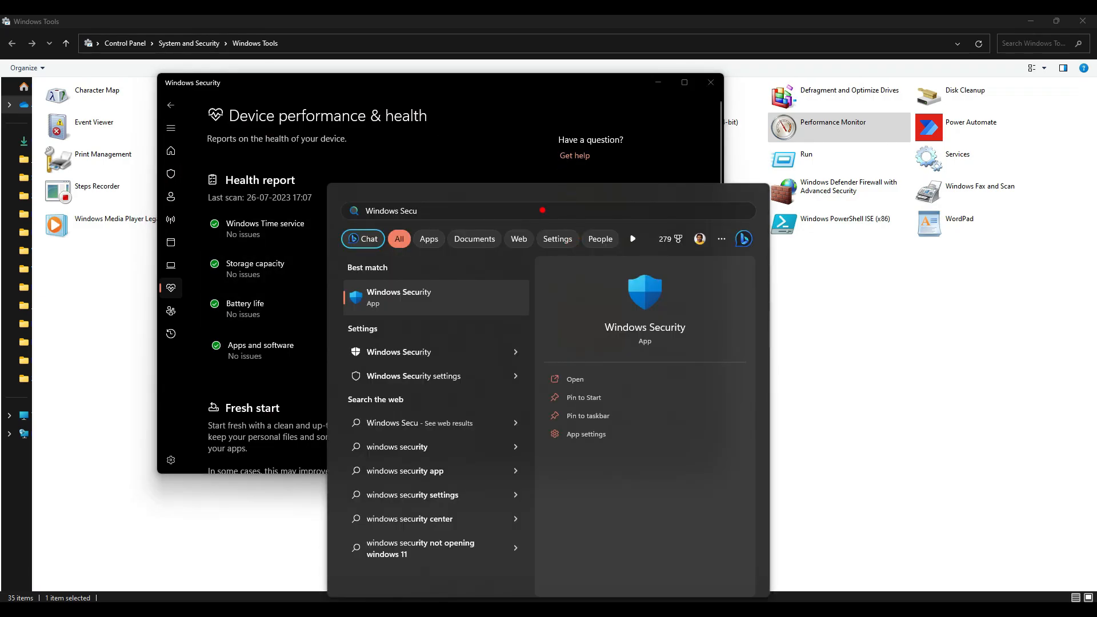
mouse_move(529, 203)
mouse_down()
mouse_move(400, 304)
mouse_move(547, 291)
mouse_up()
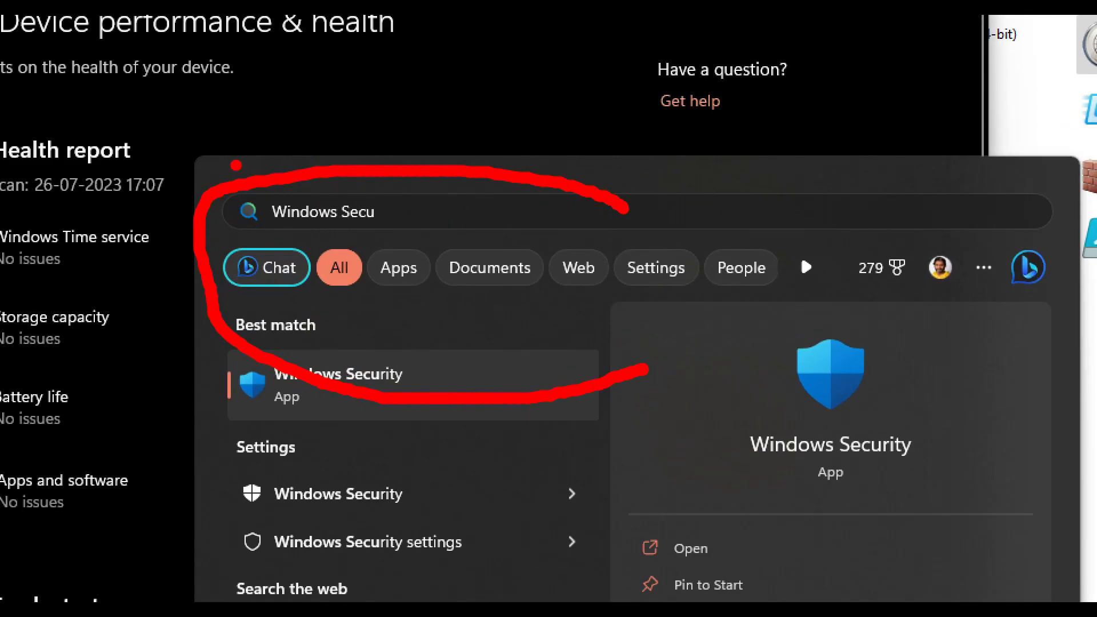
drag(367, 223, 460, 224)
mouse_move(206, 440)
mouse_down()
mouse_move(591, 395)
mouse_move(240, 269)
mouse_move(208, 447)
mouse_move(228, 454)
mouse_up()
mouse_move(690, 346)
mouse_down()
mouse_move(676, 487)
mouse_move(738, 437)
mouse_up()
drag(634, 570, 780, 554)
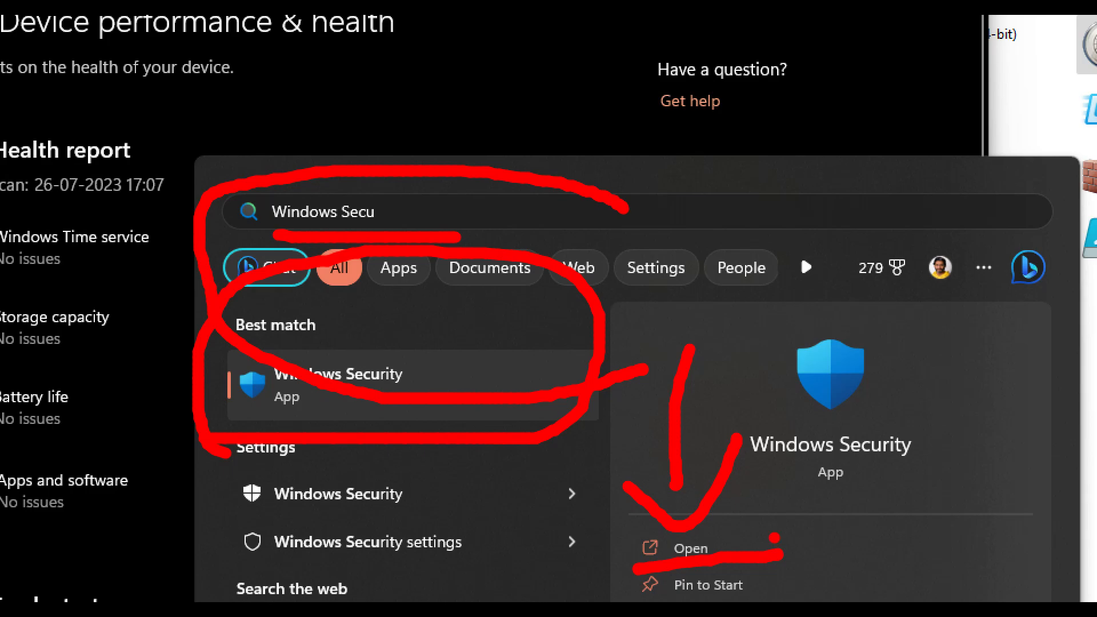
mouse_move(643, 234)
mouse_down()
mouse_move(624, 236)
mouse_move(683, 242)
mouse_up()
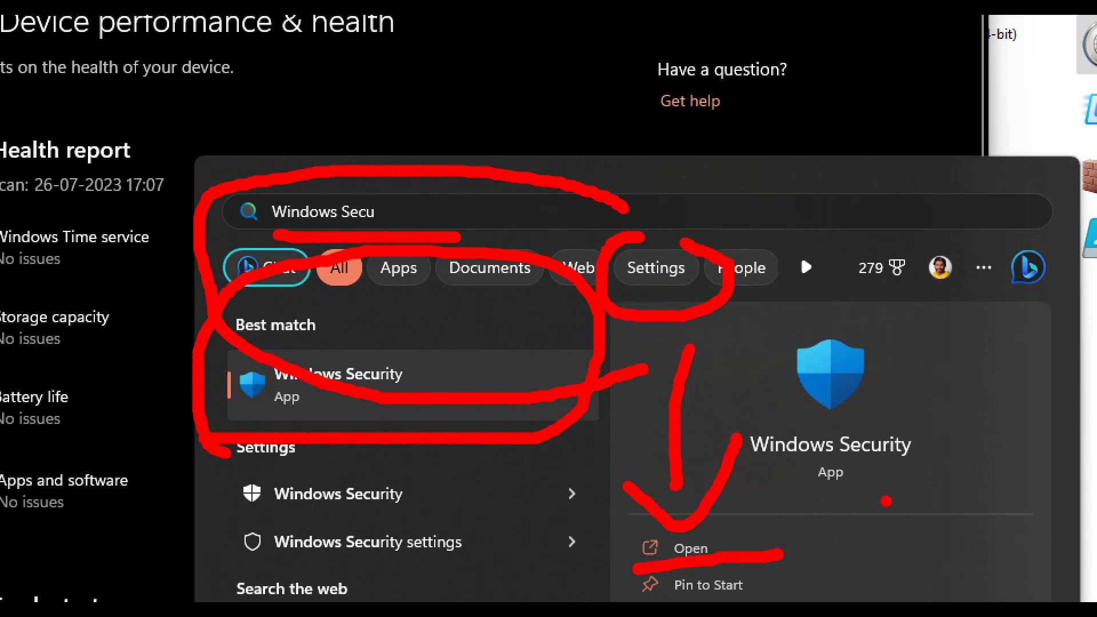
mouse_move(798, 401)
mouse_down()
mouse_move(713, 475)
mouse_move(891, 332)
mouse_move(803, 328)
mouse_up()
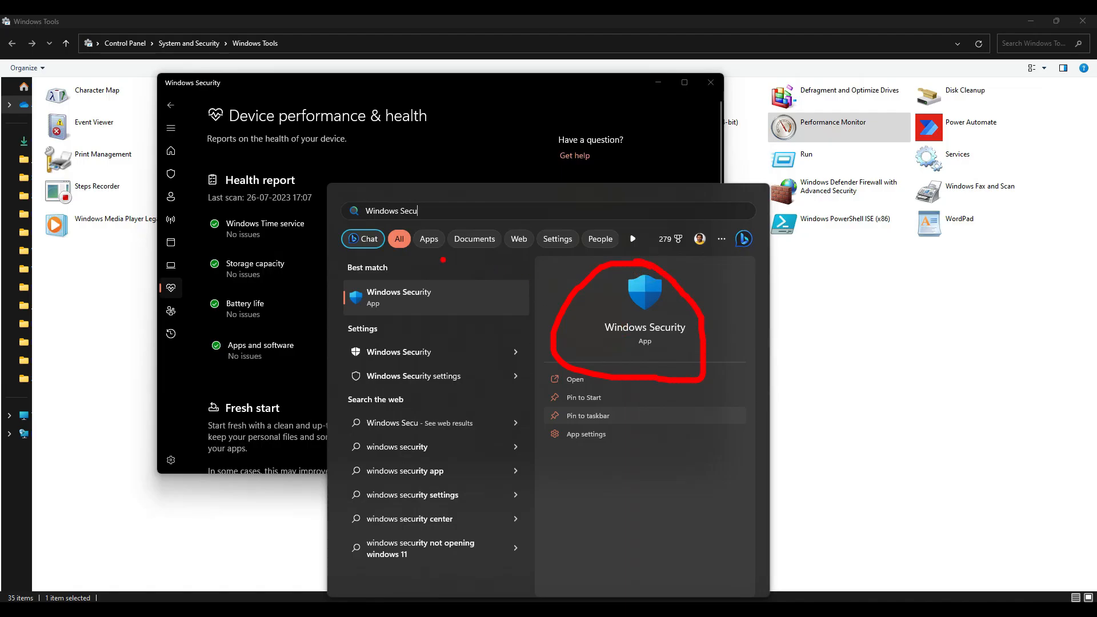
drag(514, 379, 548, 343)
key(Escape)
Step: Go to the Windows Security home page, reopen Device performance & health, and review its health report
click(171, 151)
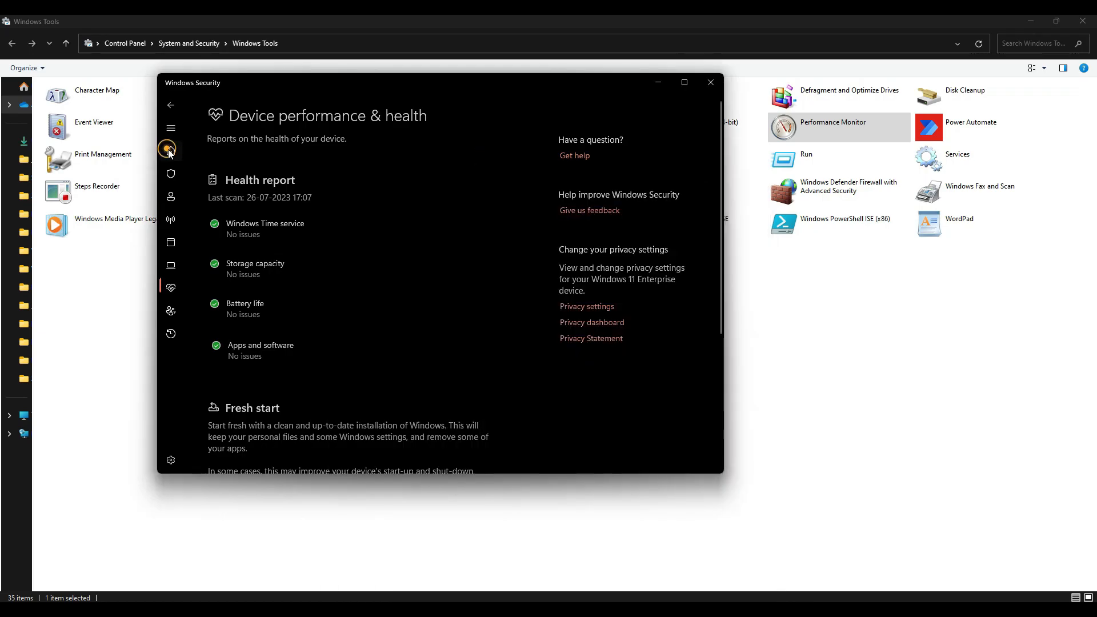
click(176, 125)
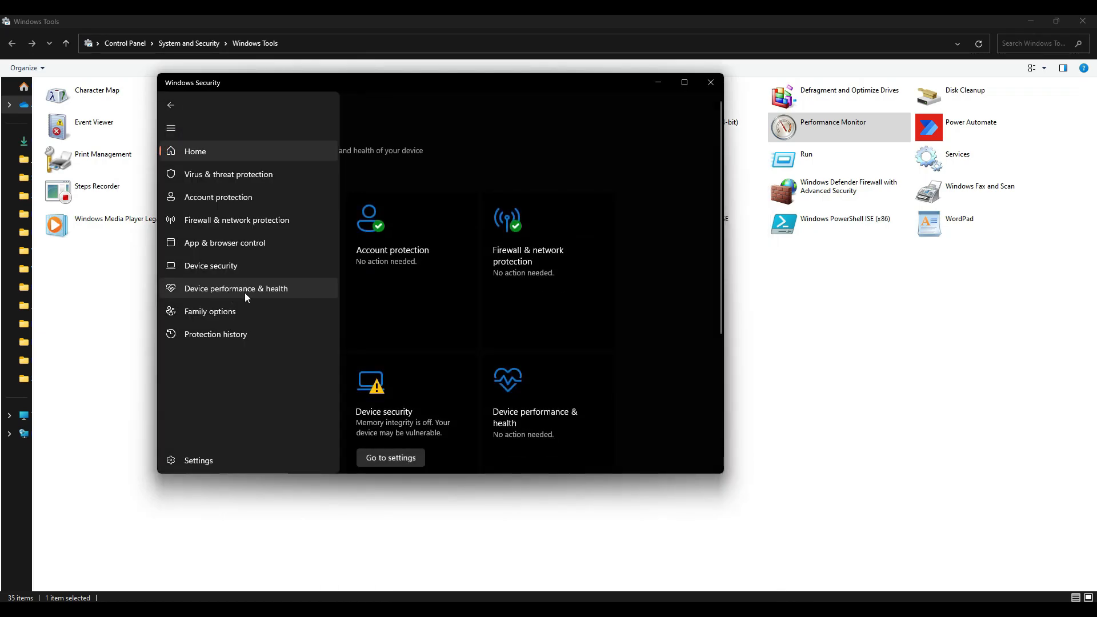
mouse_move(193, 295)
mouse_down()
mouse_move(265, 311)
mouse_move(172, 267)
mouse_move(163, 296)
mouse_up()
key(Escape)
click(231, 289)
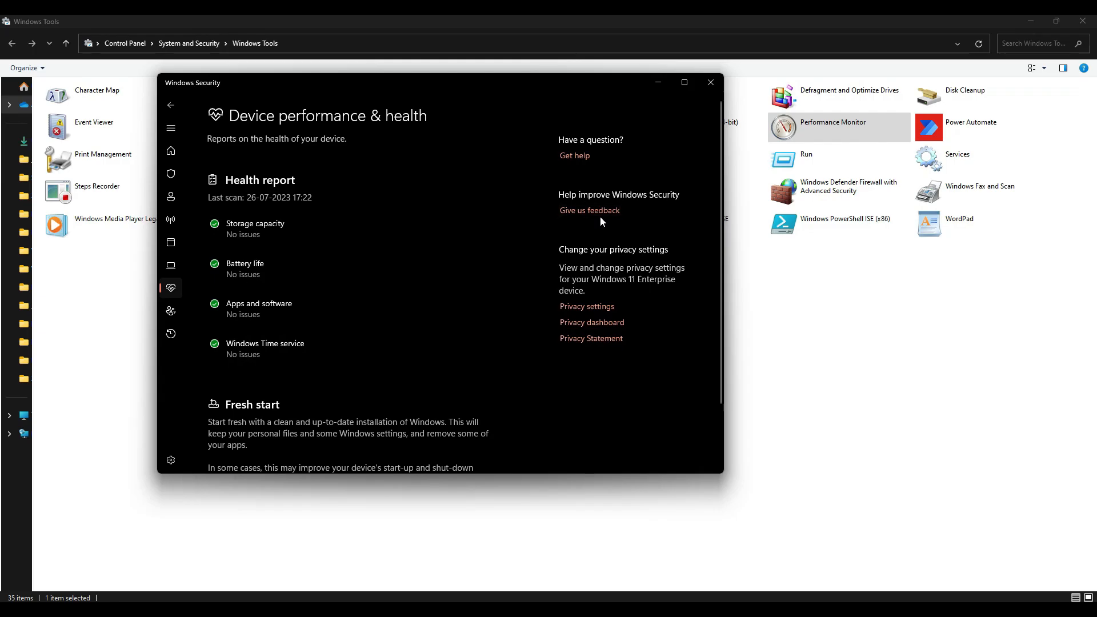
mouse_move(190, 151)
mouse_down()
mouse_move(489, 120)
mouse_move(188, 104)
mouse_move(187, 130)
mouse_up()
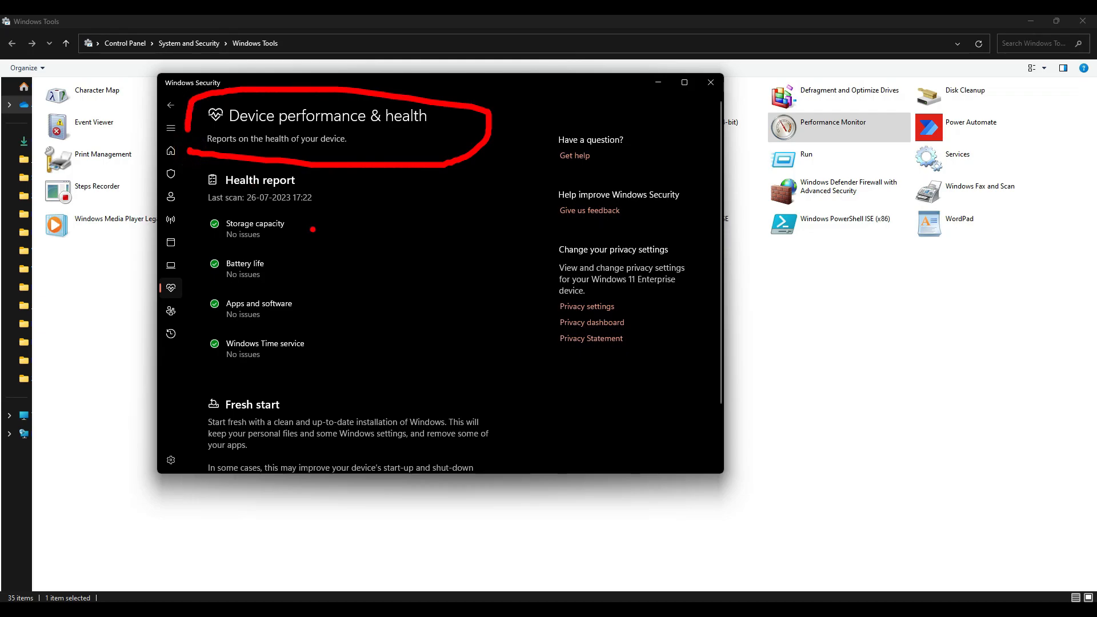
mouse_move(342, 192)
mouse_down()
mouse_move(358, 294)
mouse_move(309, 362)
mouse_up()
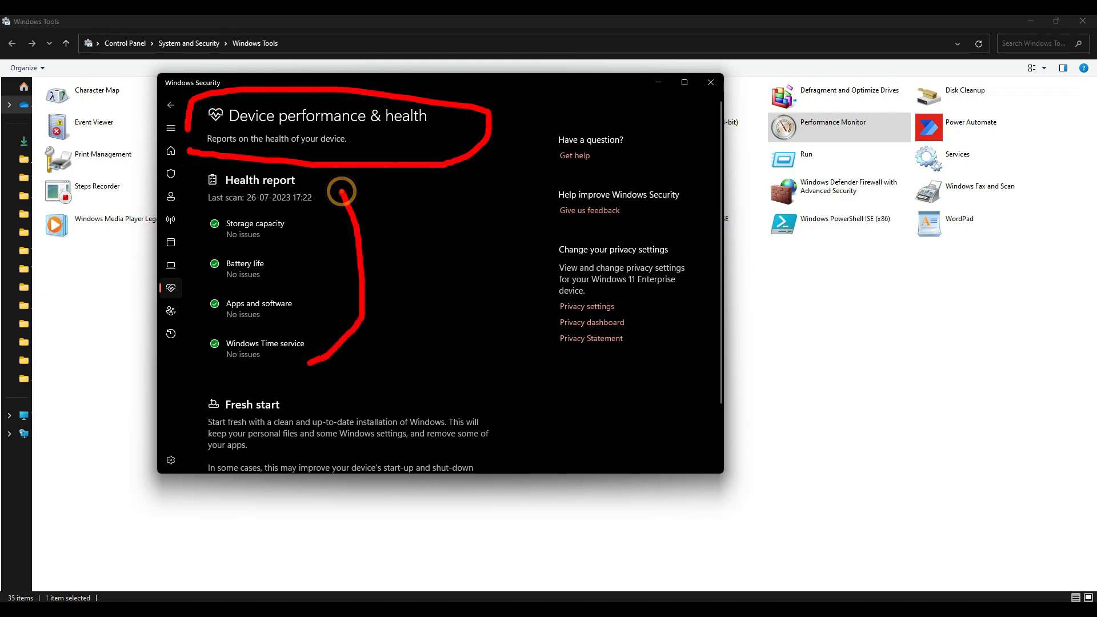
drag(203, 170, 176, 360)
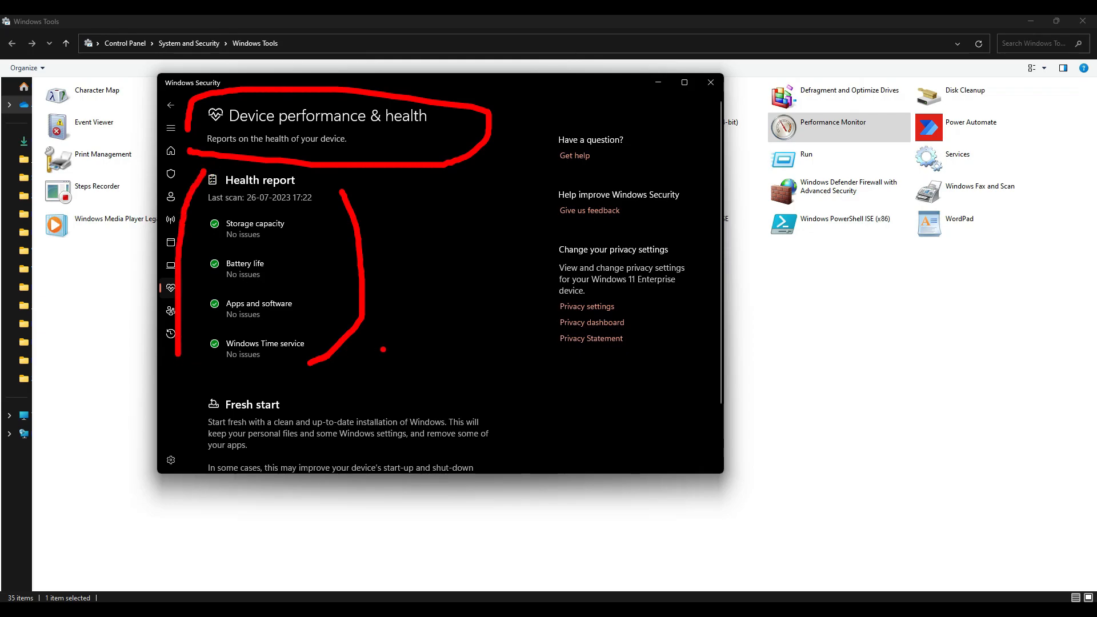
key(Escape)
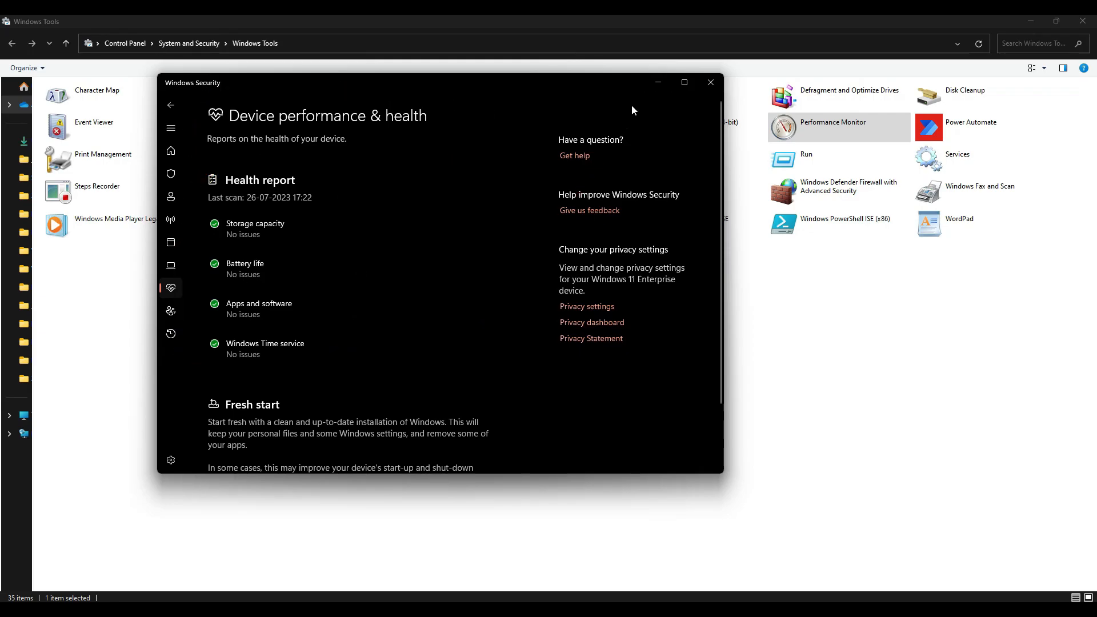
Step: Minimize Windows Security and open Performance Monitor from Windows Tools
click(658, 82)
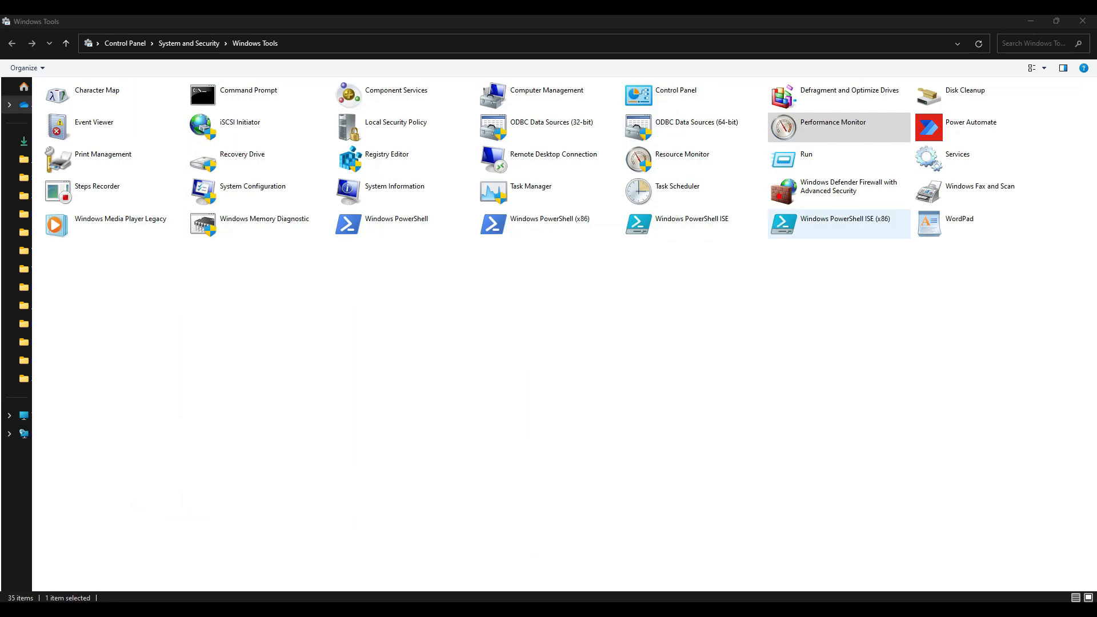
mouse_move(762, 146)
mouse_down()
mouse_move(894, 123)
mouse_move(772, 126)
mouse_up()
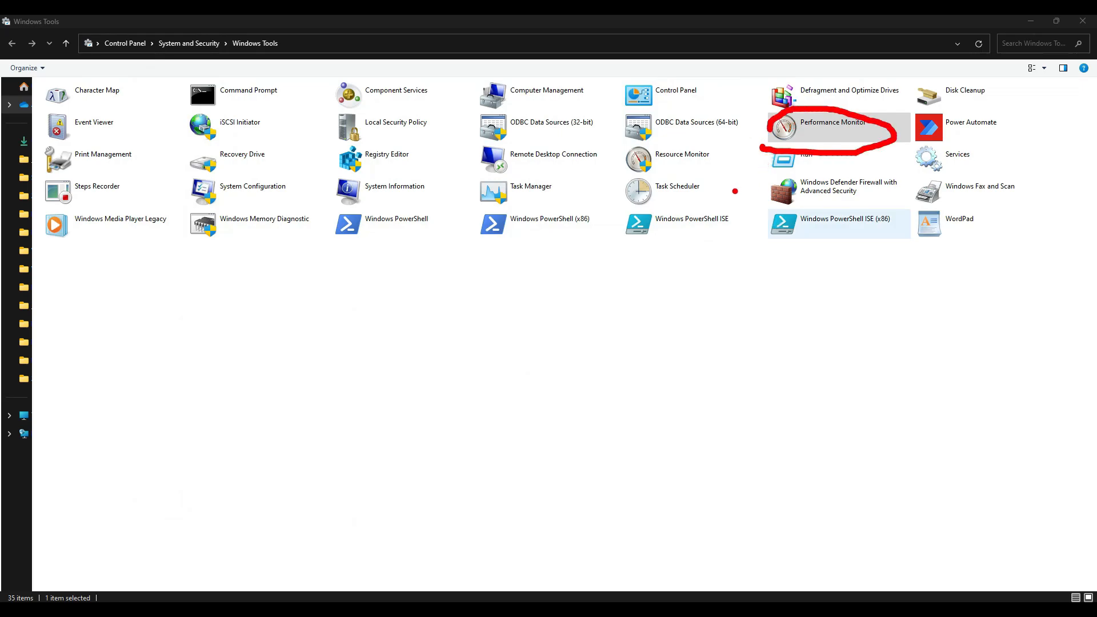
drag(214, 59, 205, 69)
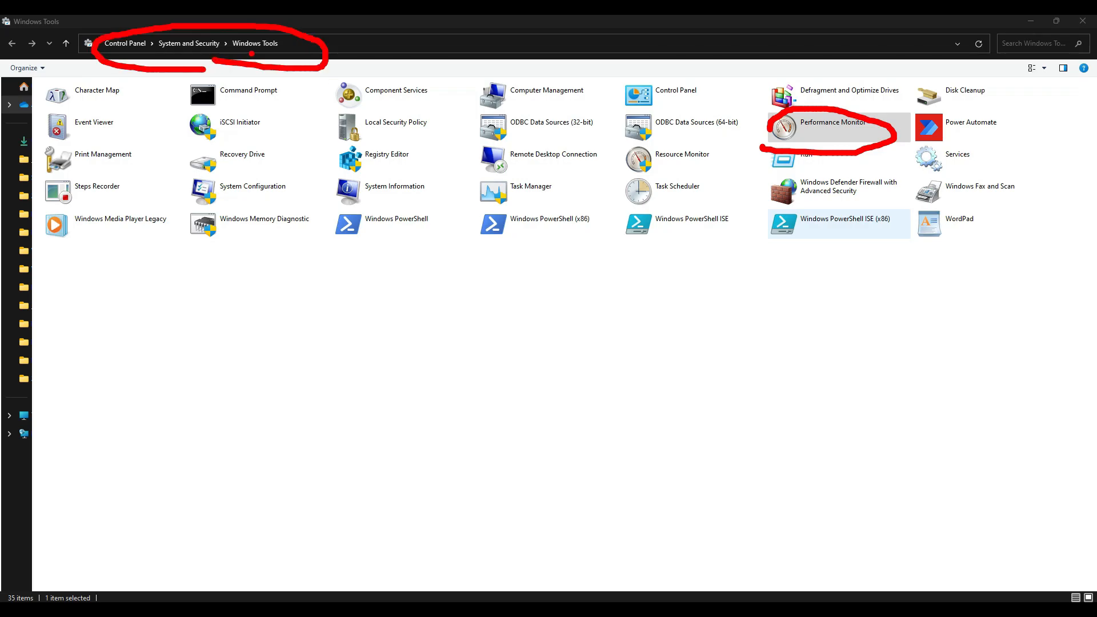
mouse_move(672, 368)
mouse_down()
mouse_move(759, 153)
mouse_move(759, 195)
mouse_up()
key(Escape)
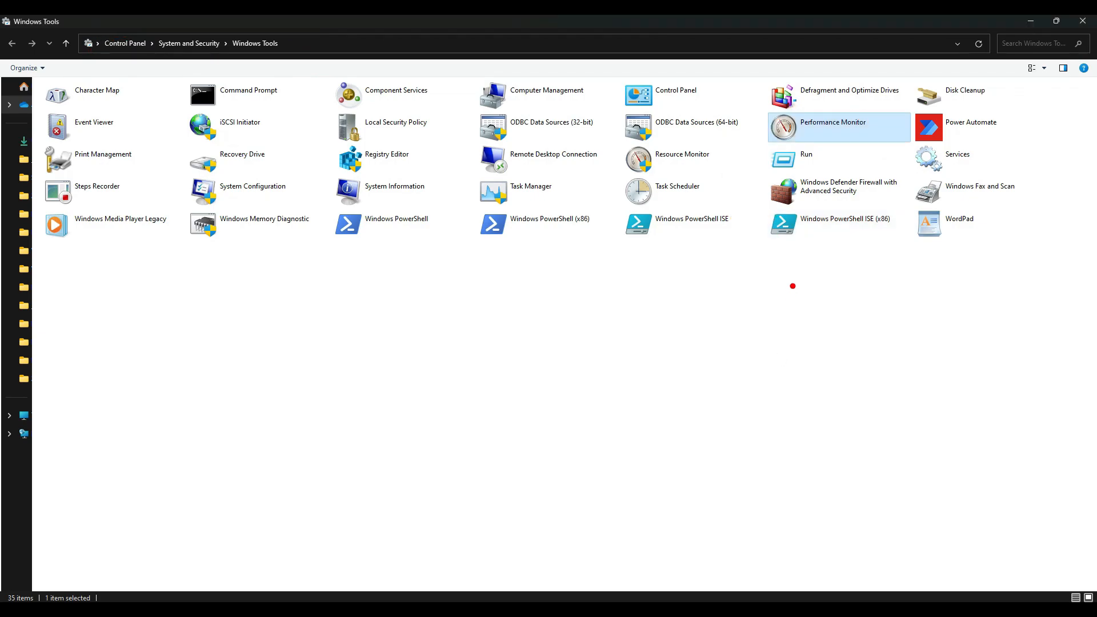
mouse_move(811, 94)
mouse_down()
mouse_move(832, 151)
mouse_move(837, 90)
mouse_up()
drag(838, 374, 839, 200)
key(Escape)
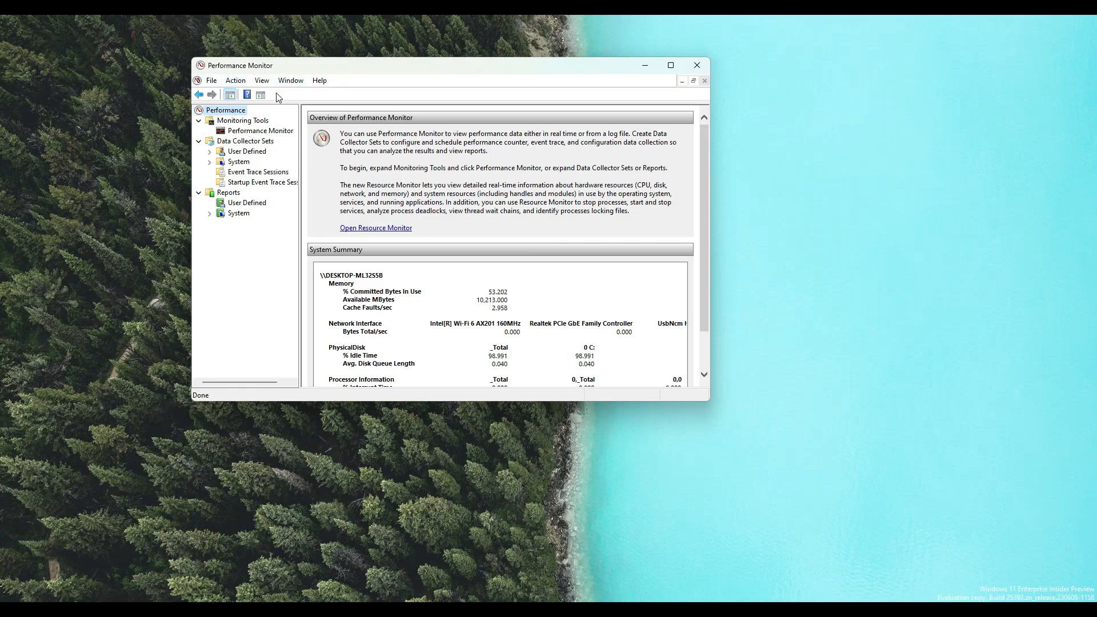
Step: Examine Performance Monitor's navigation tree, overview text and System Summary section
drag(213, 73, 292, 76)
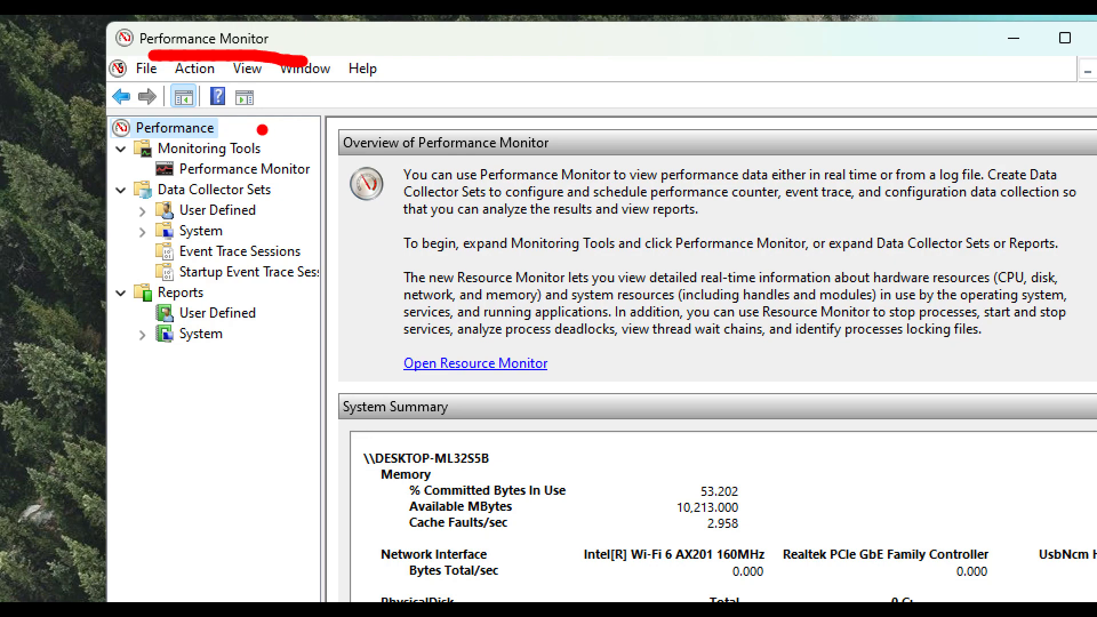
drag(312, 103, 313, 457)
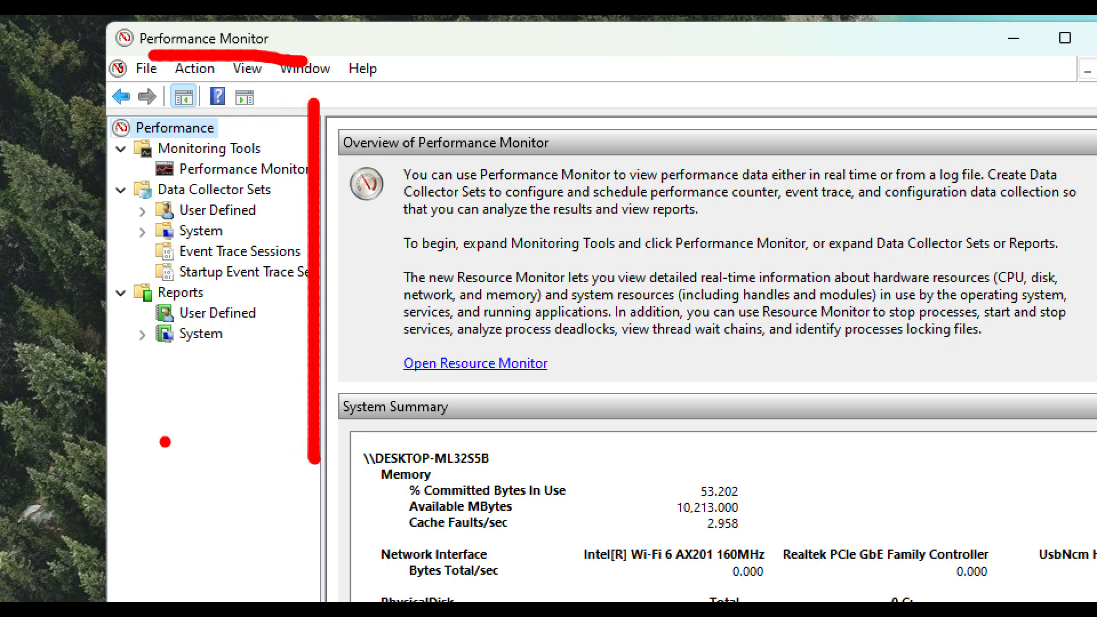
drag(121, 470, 336, 455)
mouse_move(333, 110)
mouse_down()
mouse_move(330, 432)
mouse_move(338, 108)
mouse_move(932, 93)
mouse_move(1074, 102)
mouse_move(1091, 341)
mouse_move(1014, 394)
mouse_move(337, 406)
mouse_up()
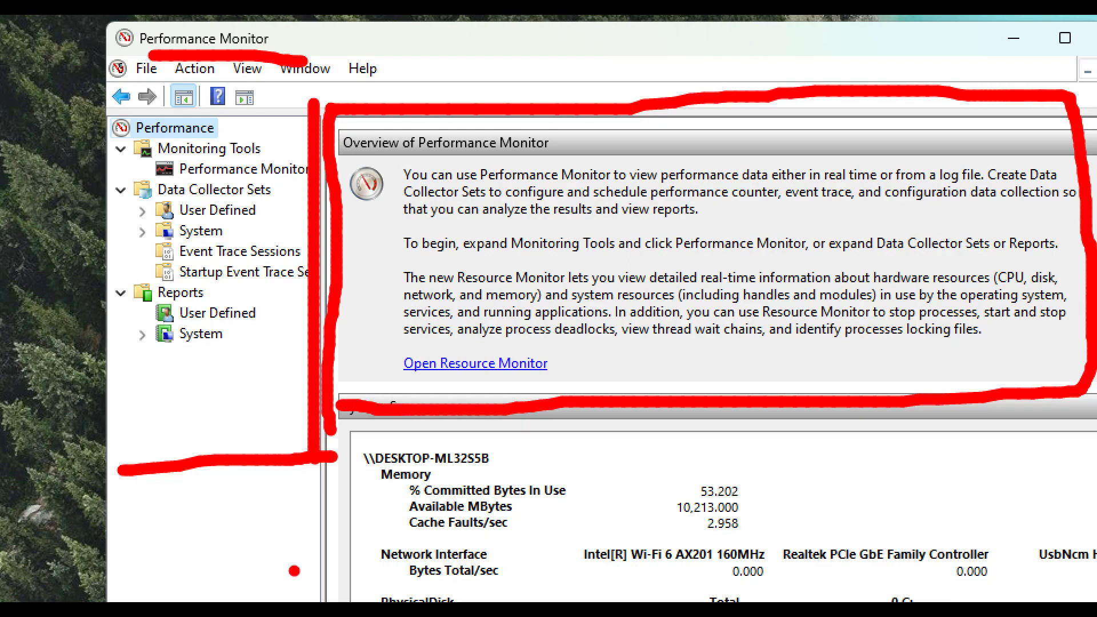
mouse_move(407, 433)
mouse_down()
mouse_move(348, 430)
mouse_move(297, 597)
mouse_up()
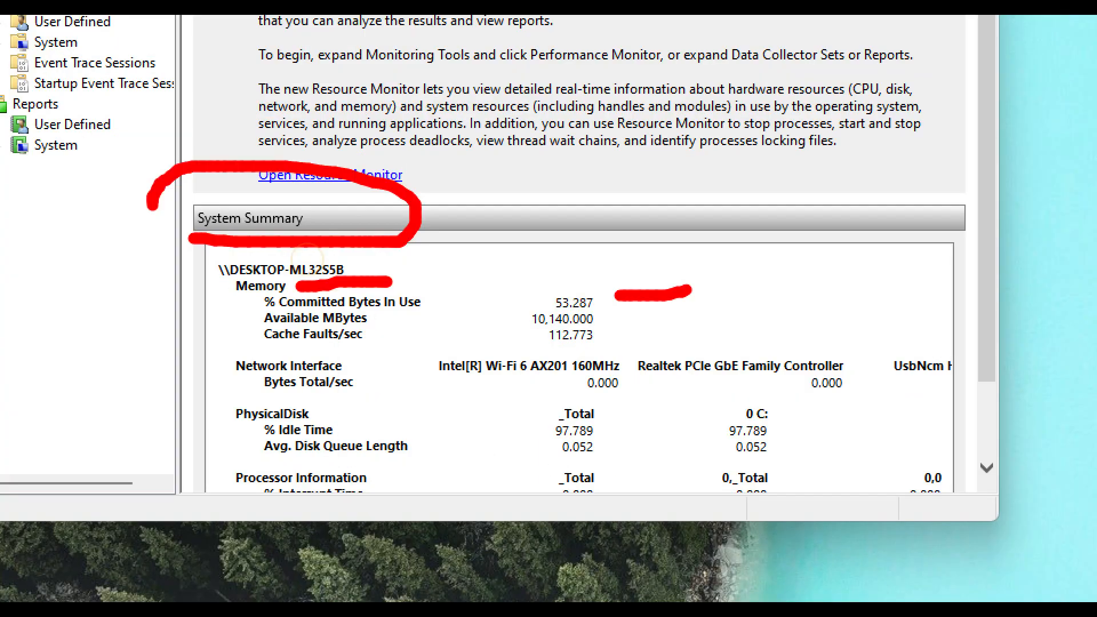
drag(149, 203, 251, 253)
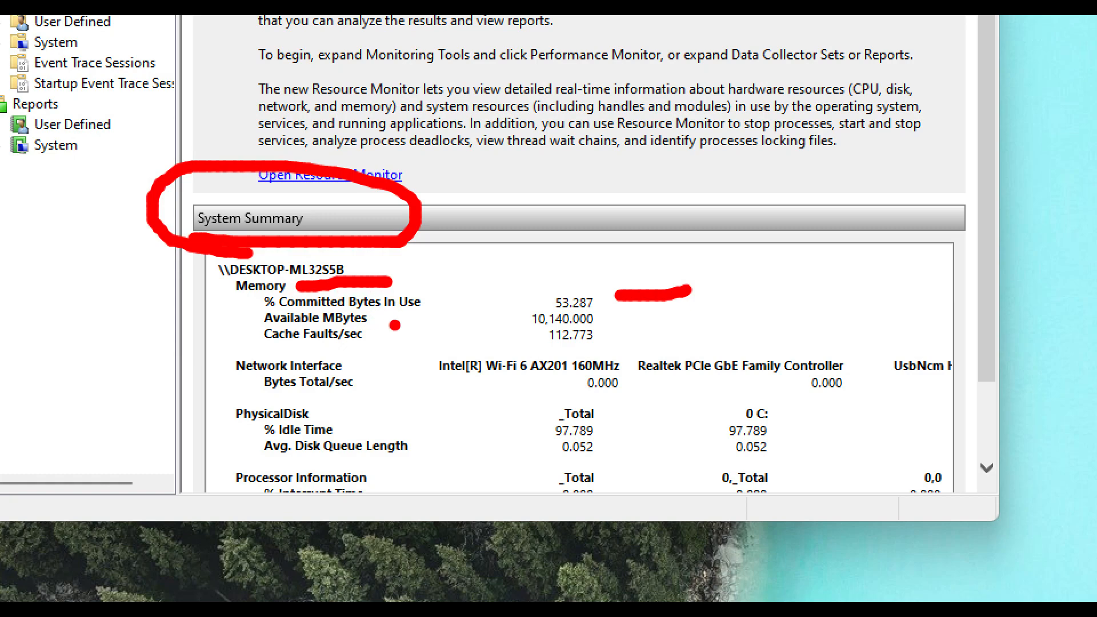
Step: Examine the Memory, Network Interface and PhysicalDisk figures in the System Summary section
drag(571, 216, 431, 305)
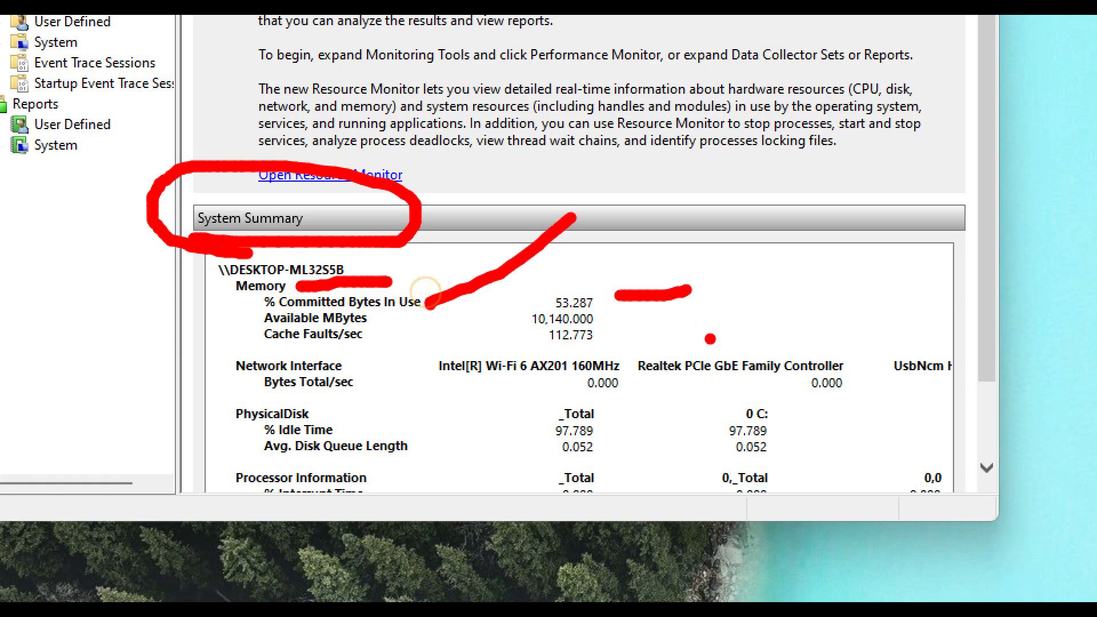
drag(607, 318, 735, 319)
drag(531, 343, 651, 341)
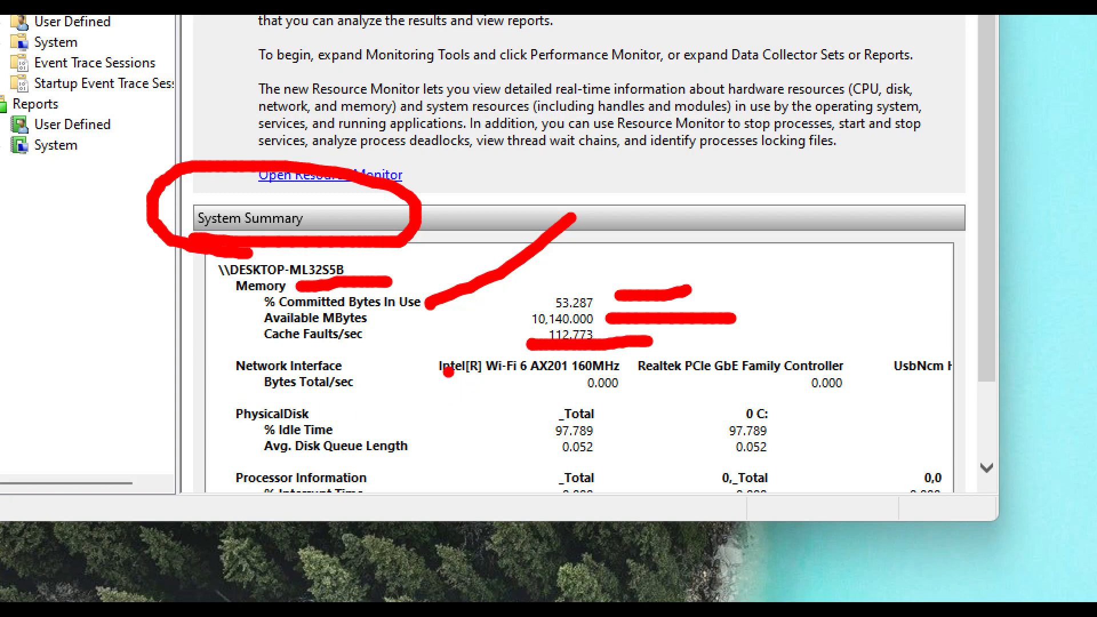
mouse_move(437, 345)
mouse_down()
mouse_move(426, 395)
mouse_move(463, 399)
mouse_up()
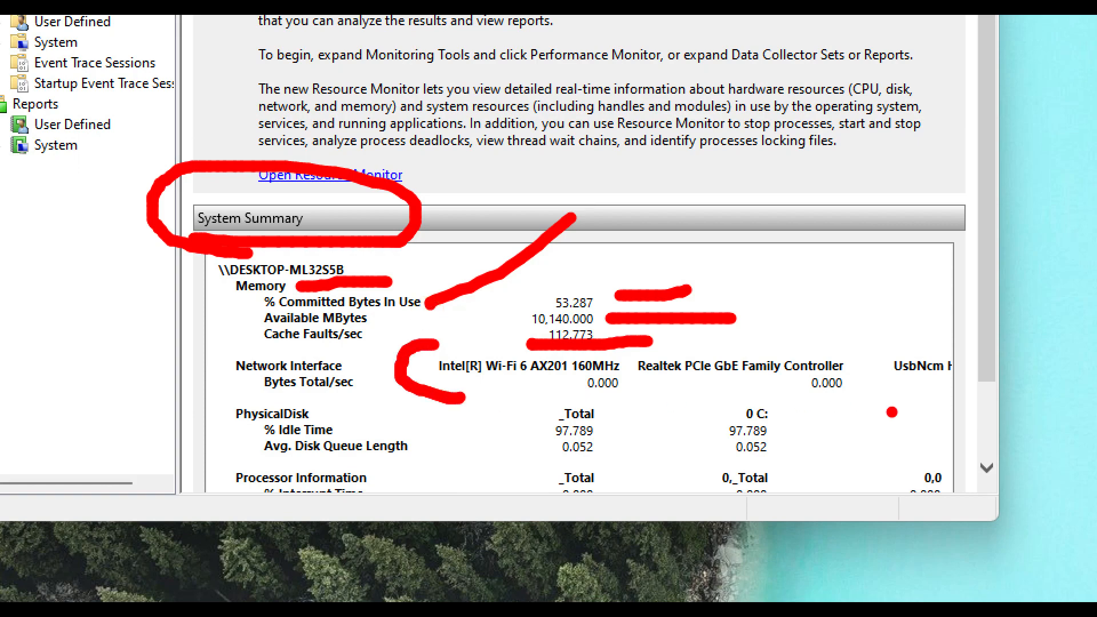
drag(159, 424, 239, 423)
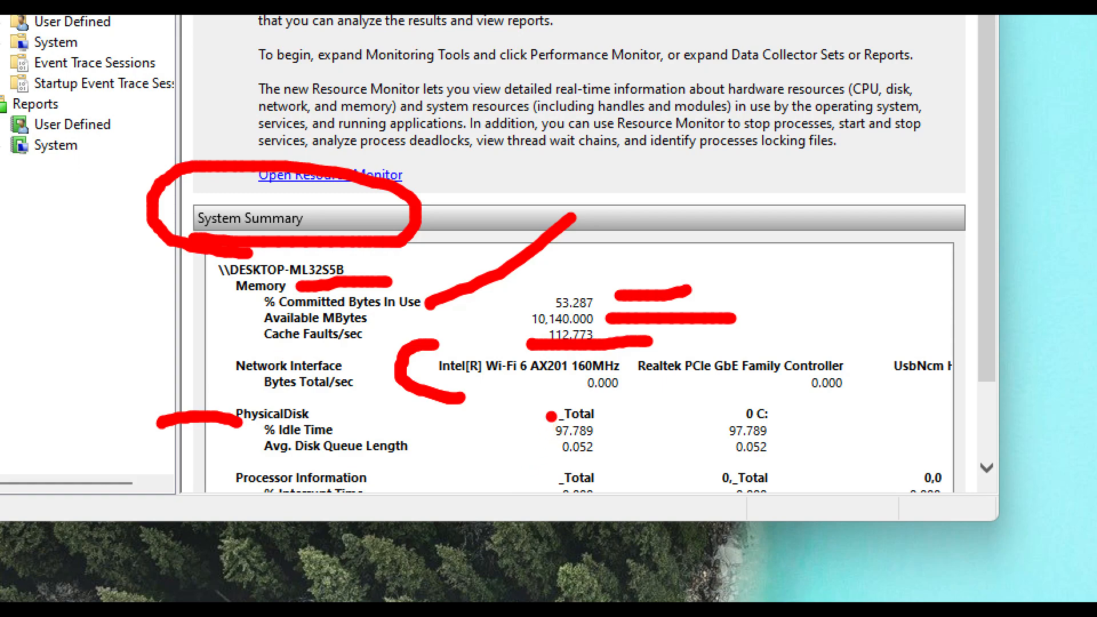
mouse_move(544, 431)
mouse_down()
mouse_move(591, 487)
mouse_move(525, 394)
mouse_up()
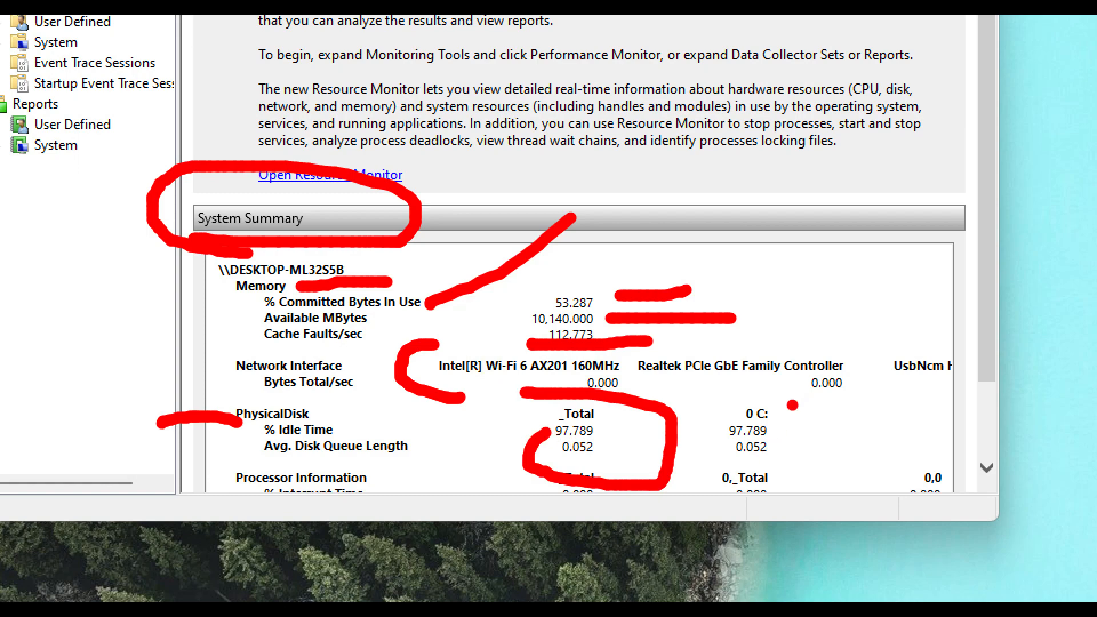
key(Escape)
Step: Examine the Processor Information rows at the end of System Summary, including interrupt time, processor time and parking status
drag(702, 323, 708, 365)
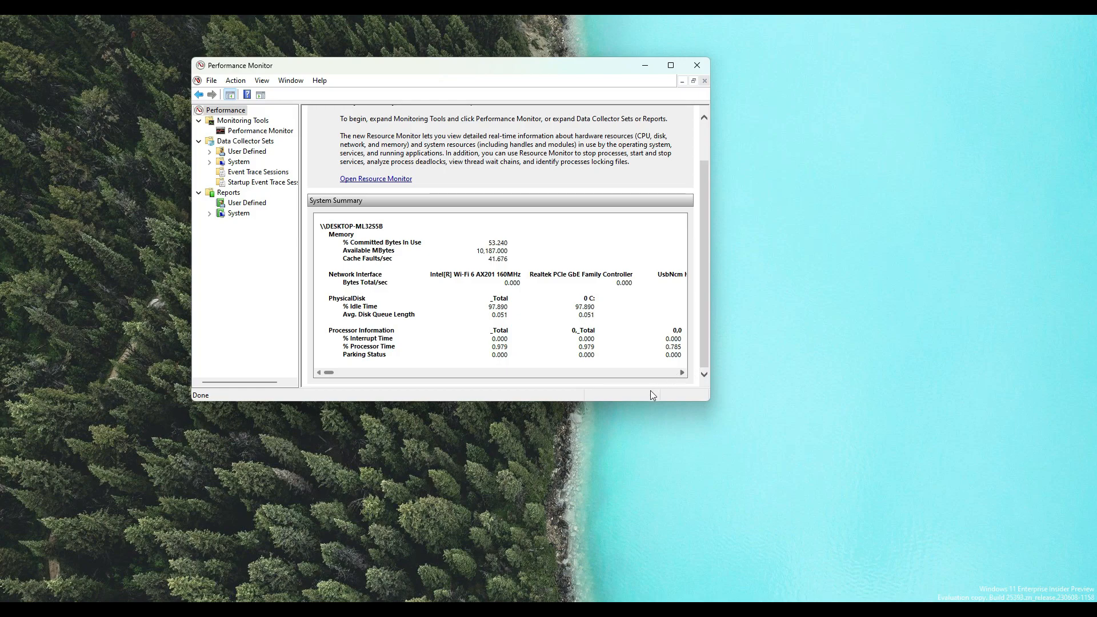
key(ctrl+2)
scroll(483, 324, up, 1)
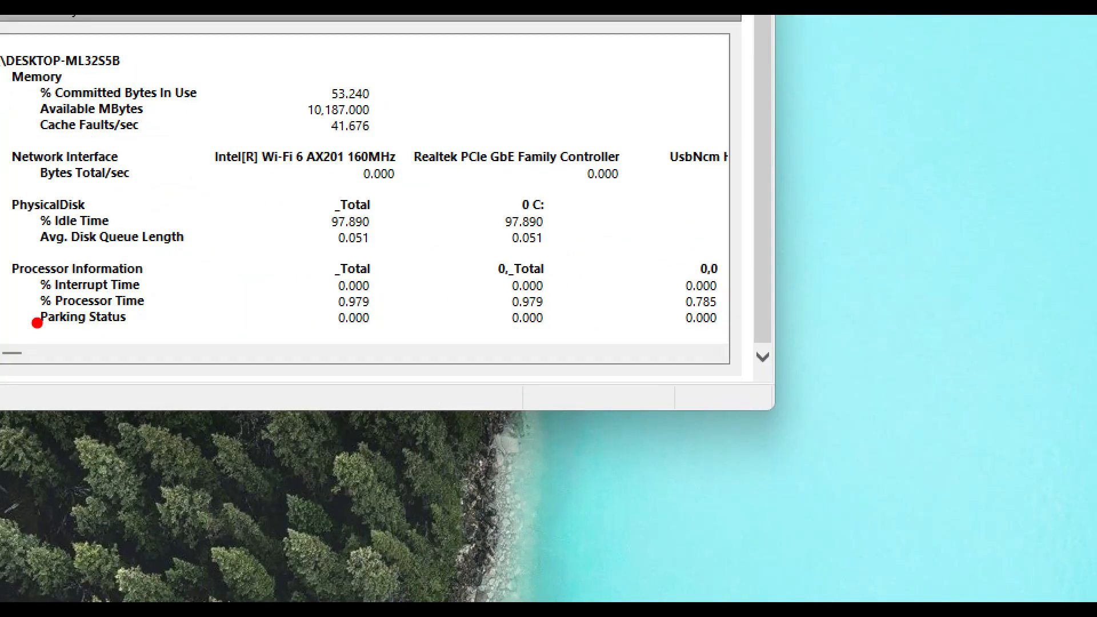
drag(31, 342, 226, 343)
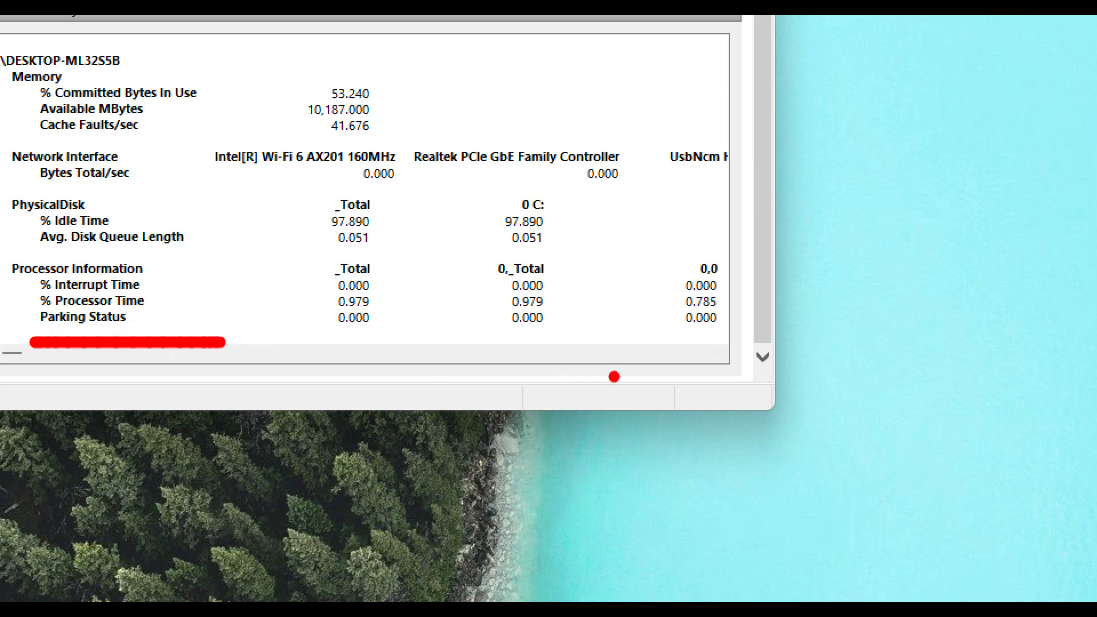
scroll(312, 338, down, 1)
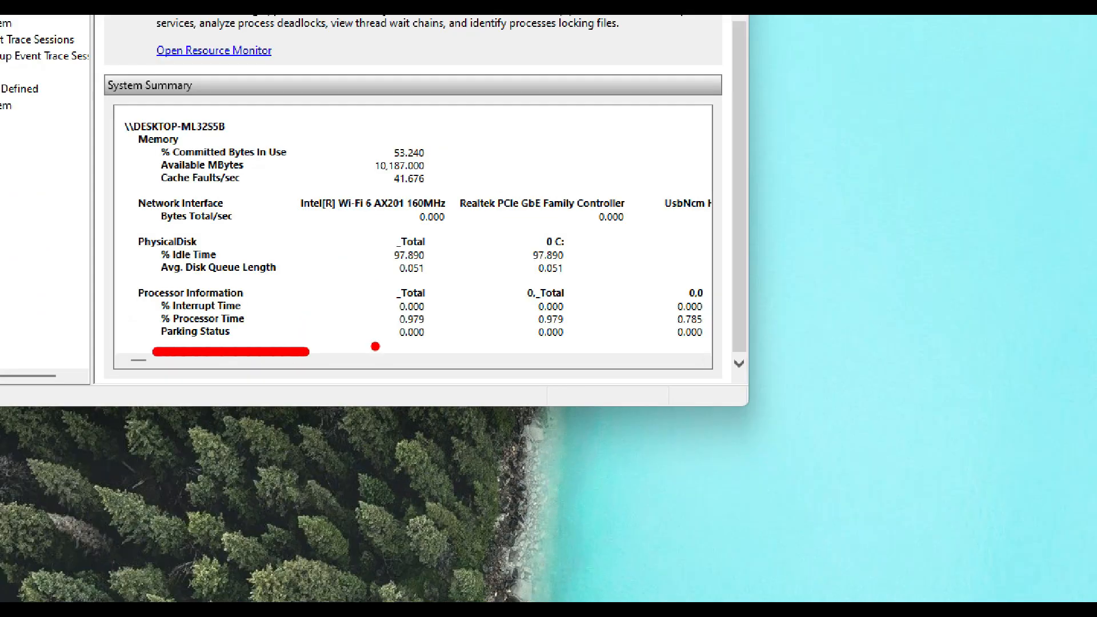
key(Escape)
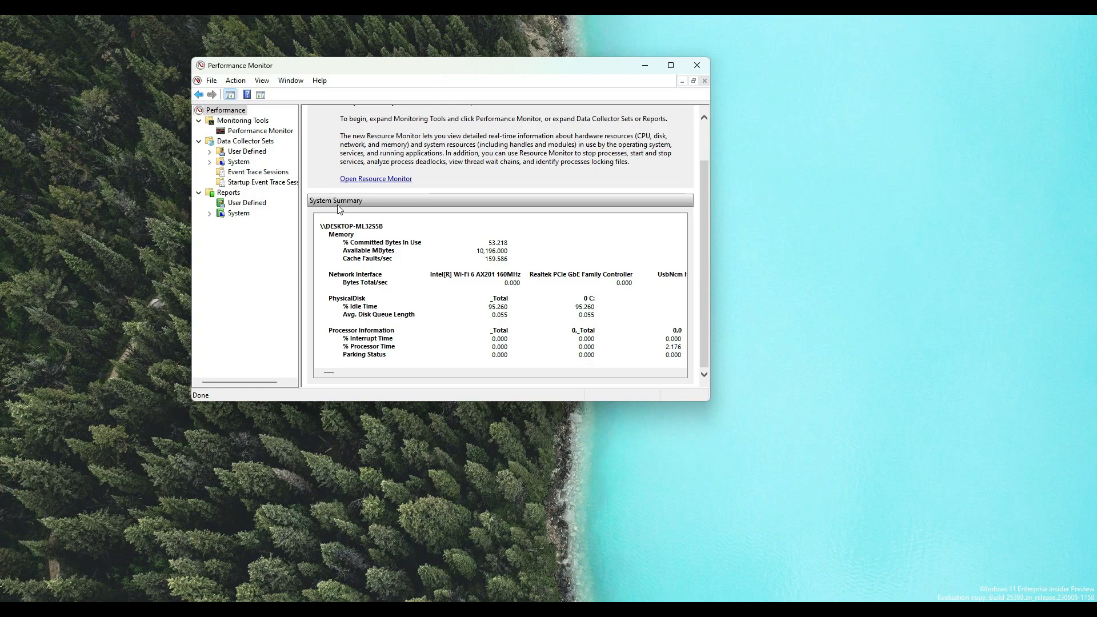
Step: Maximize the window and display the live Performance Monitor graph with its % Processor Time counter
key(super+Up)
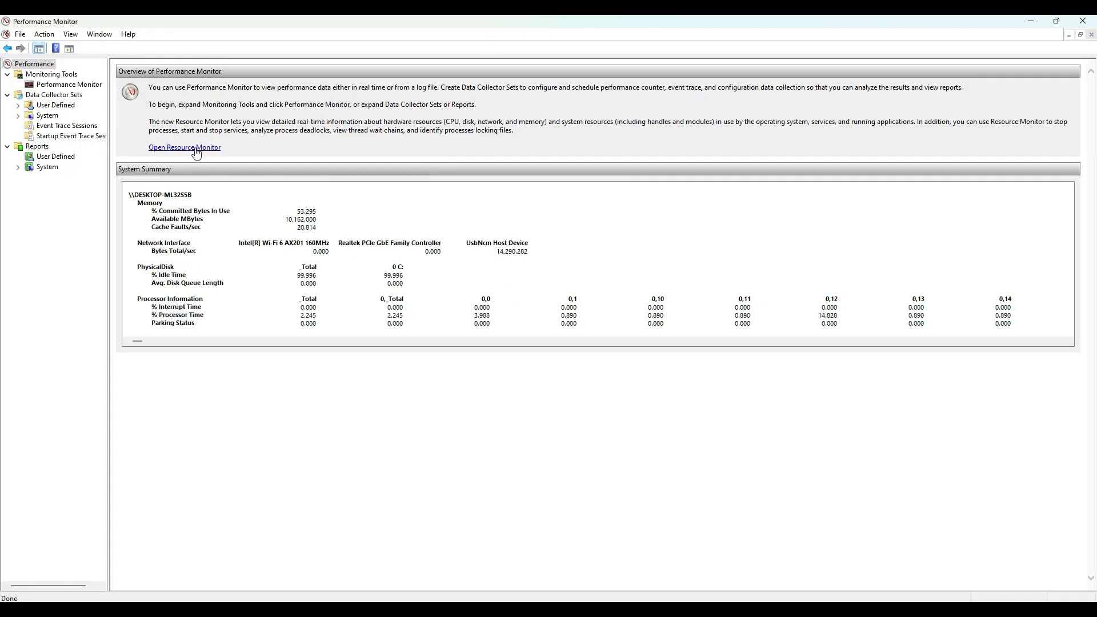
click(57, 86)
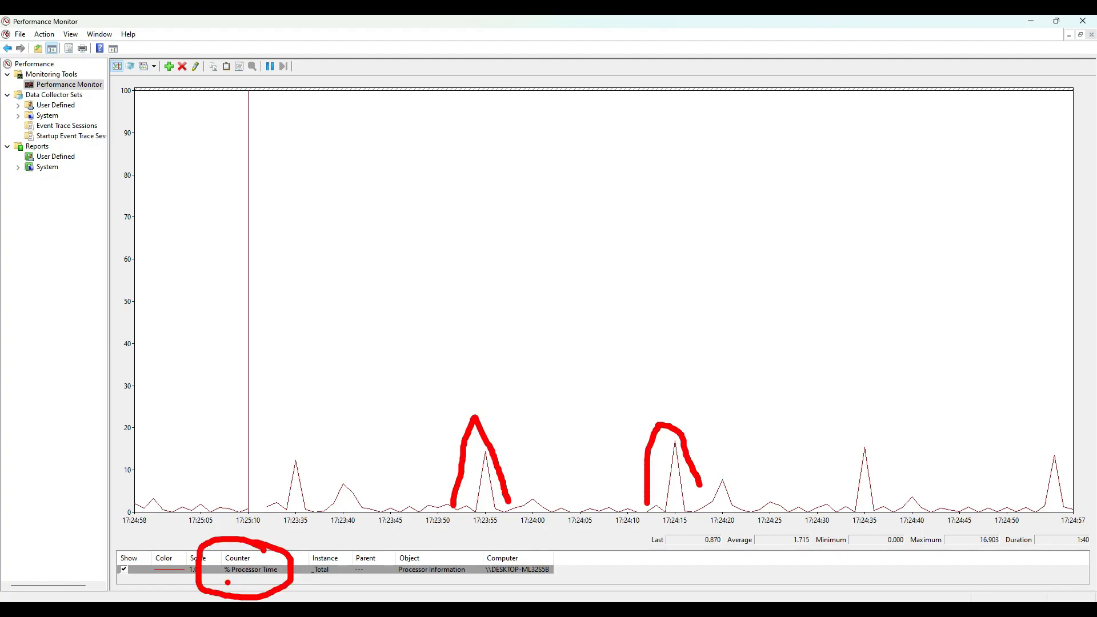
drag(232, 582, 285, 581)
mouse_move(392, 582)
mouse_down()
mouse_move(470, 578)
mouse_move(434, 532)
mouse_move(396, 550)
mouse_move(389, 574)
mouse_up()
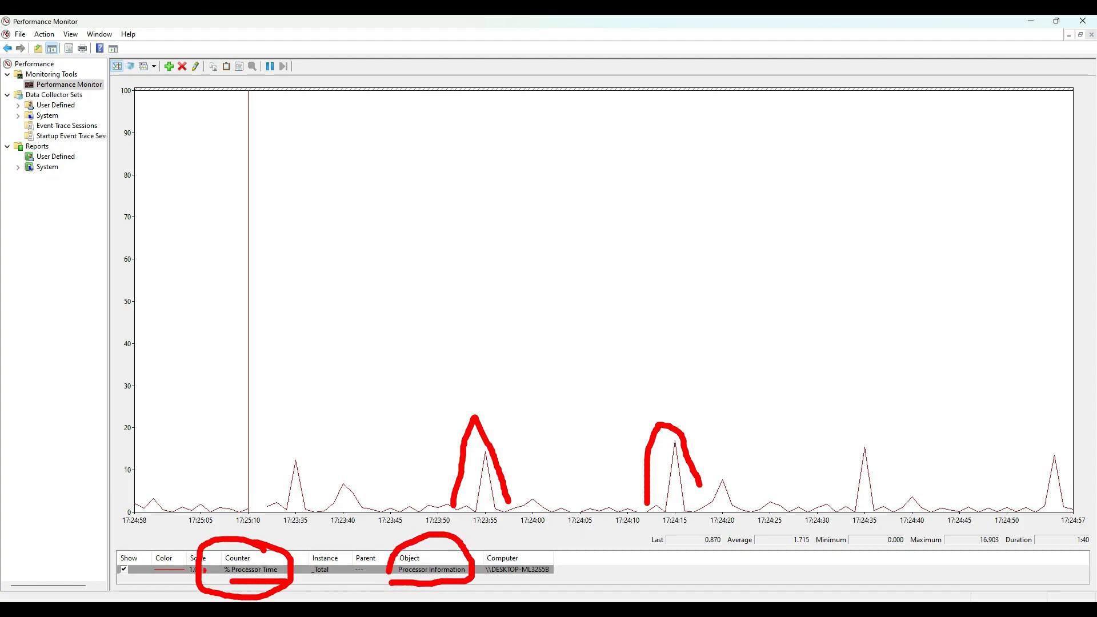
mouse_move(171, 549)
mouse_down()
mouse_move(135, 563)
mouse_move(170, 569)
mouse_up()
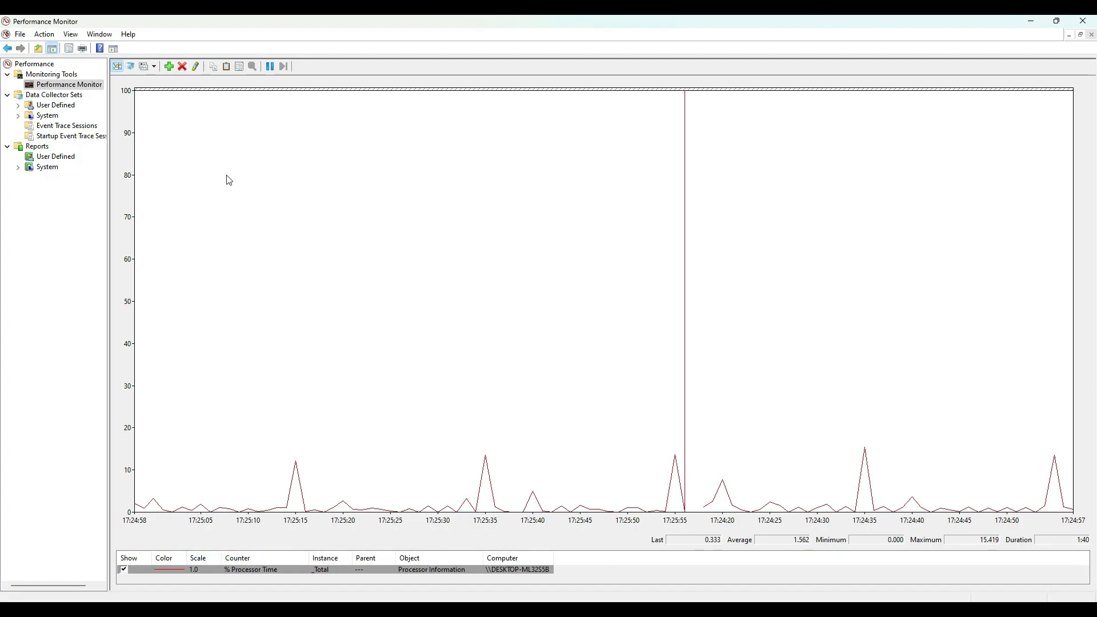
Step: Add the Processor Performance counters for all instances to the graph, with the counter description shown
mouse_move(190, 46)
mouse_down()
mouse_move(118, 83)
mouse_move(297, 63)
mouse_move(198, 40)
mouse_up()
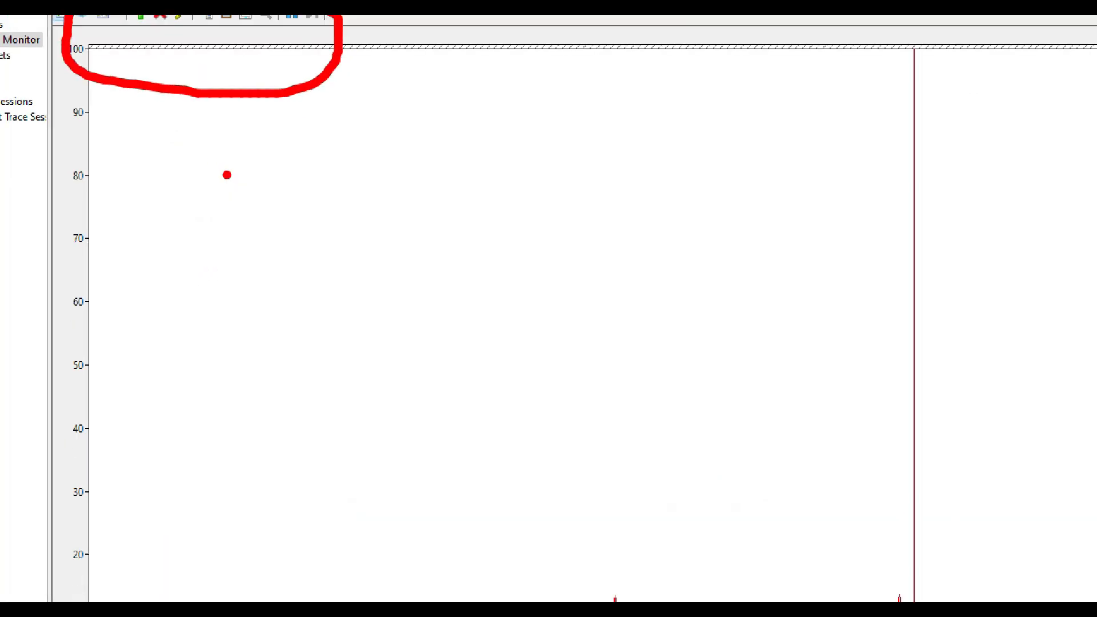
drag(127, 108, 144, 30)
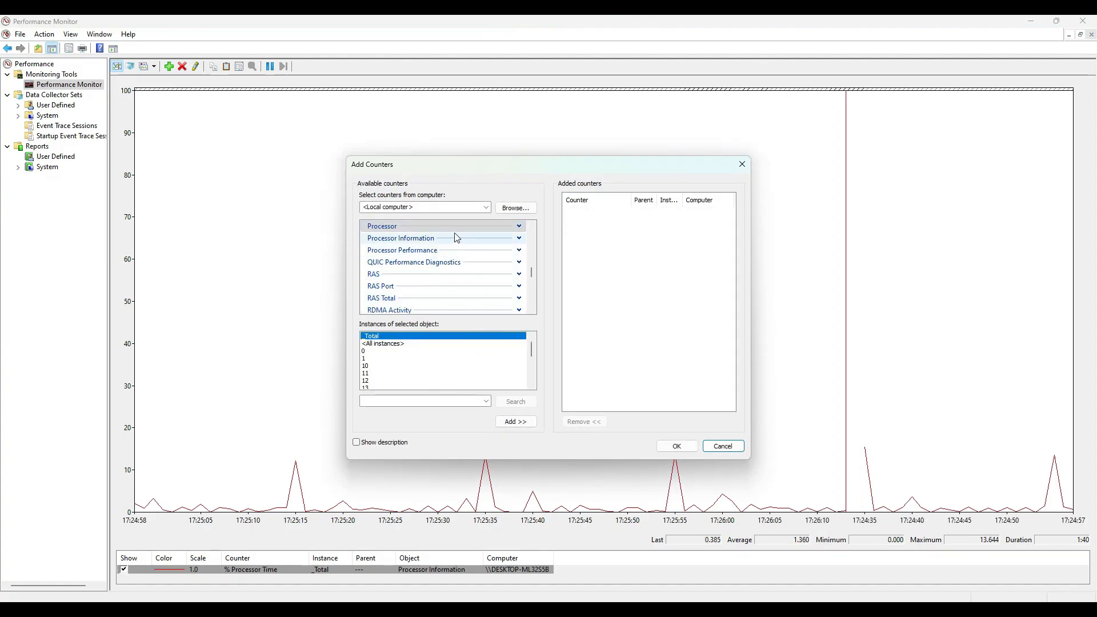
mouse_move(450, 194)
mouse_down()
mouse_move(269, 228)
mouse_move(517, 191)
mouse_move(483, 189)
mouse_up()
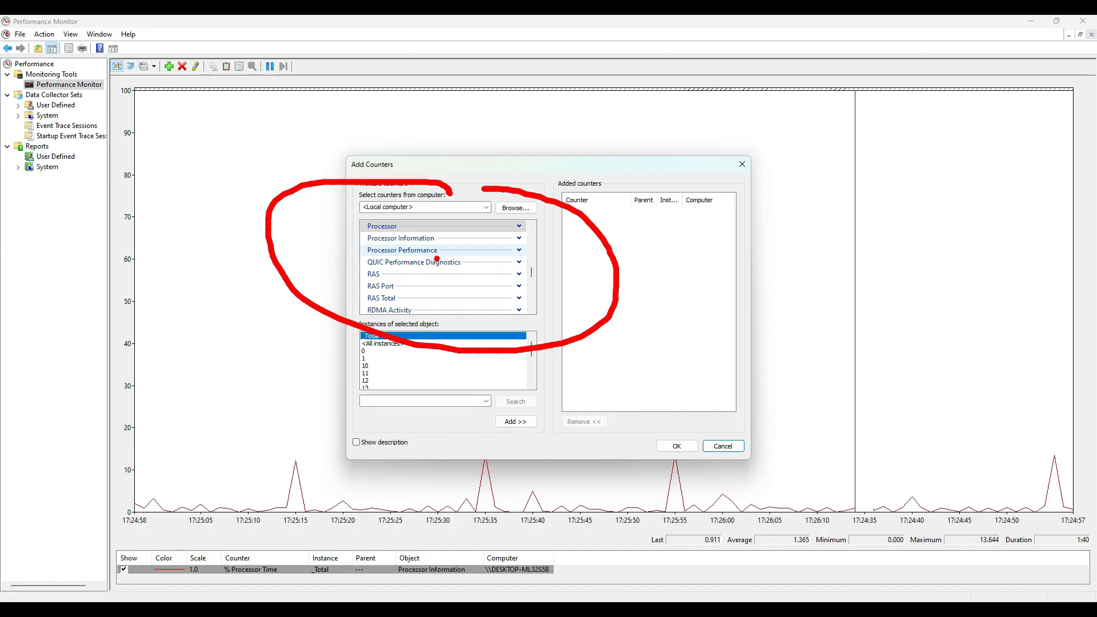
click(426, 250)
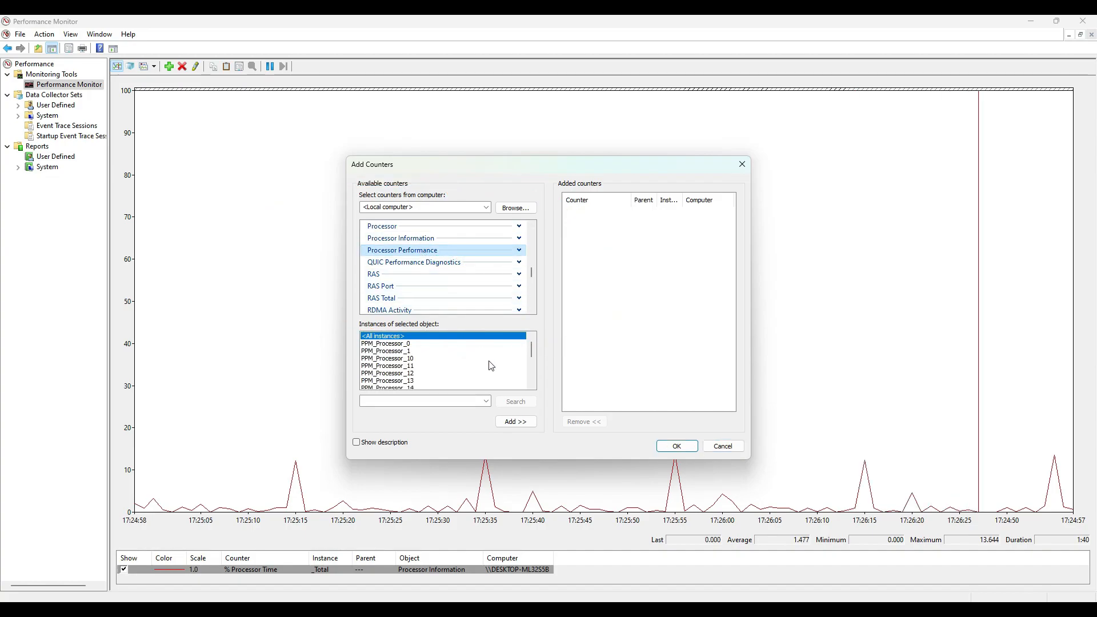
key(ctrl+2)
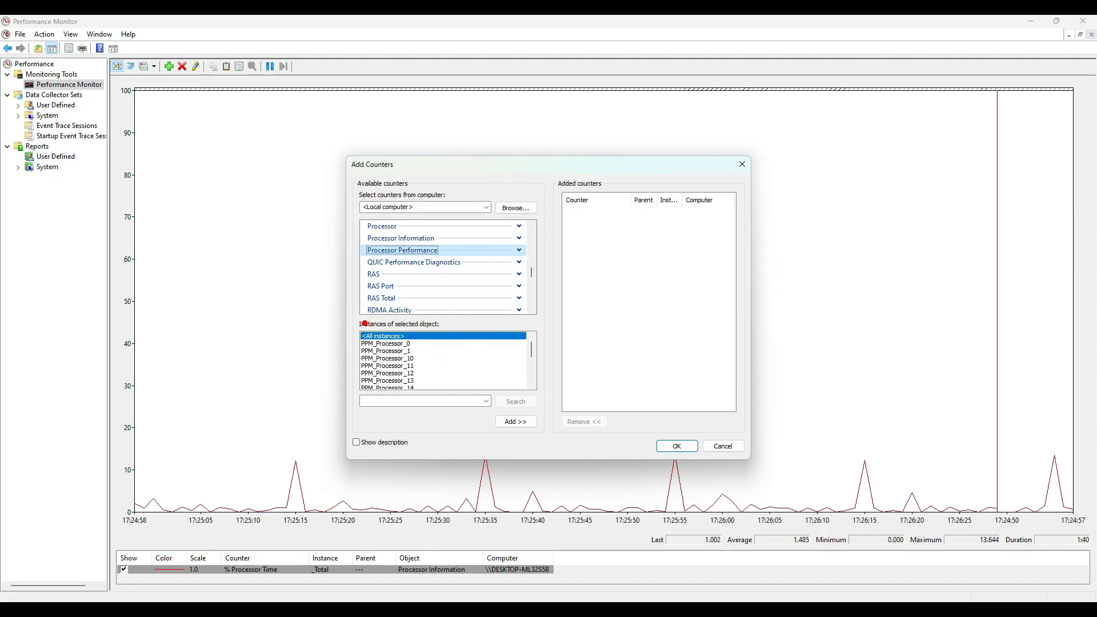
mouse_move(263, 332)
mouse_down()
mouse_move(345, 326)
mouse_move(318, 343)
mouse_up()
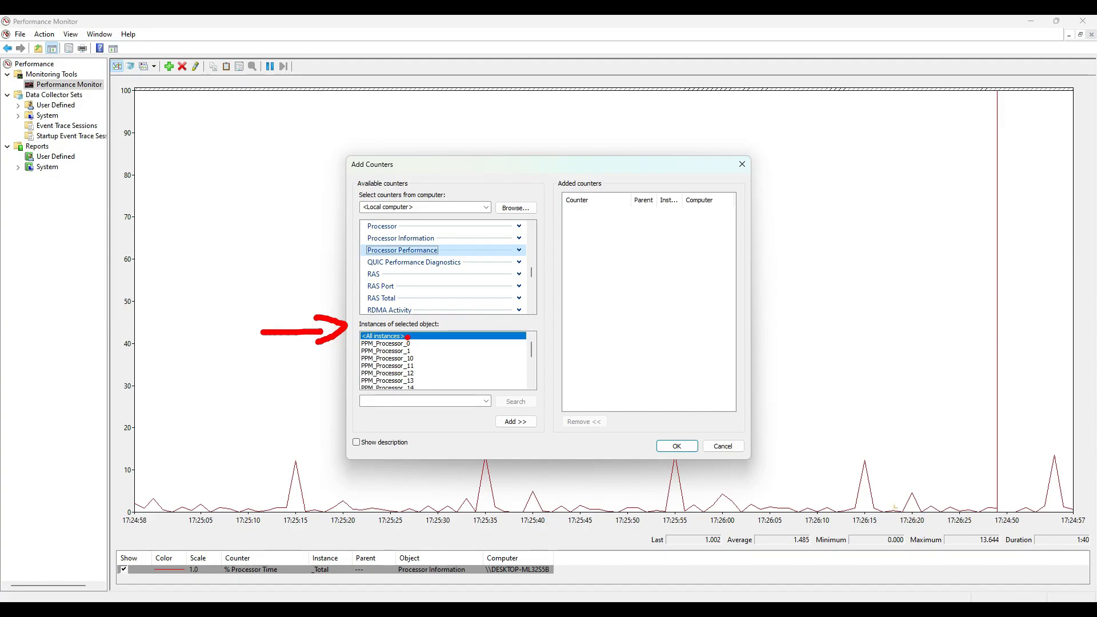
key(Escape)
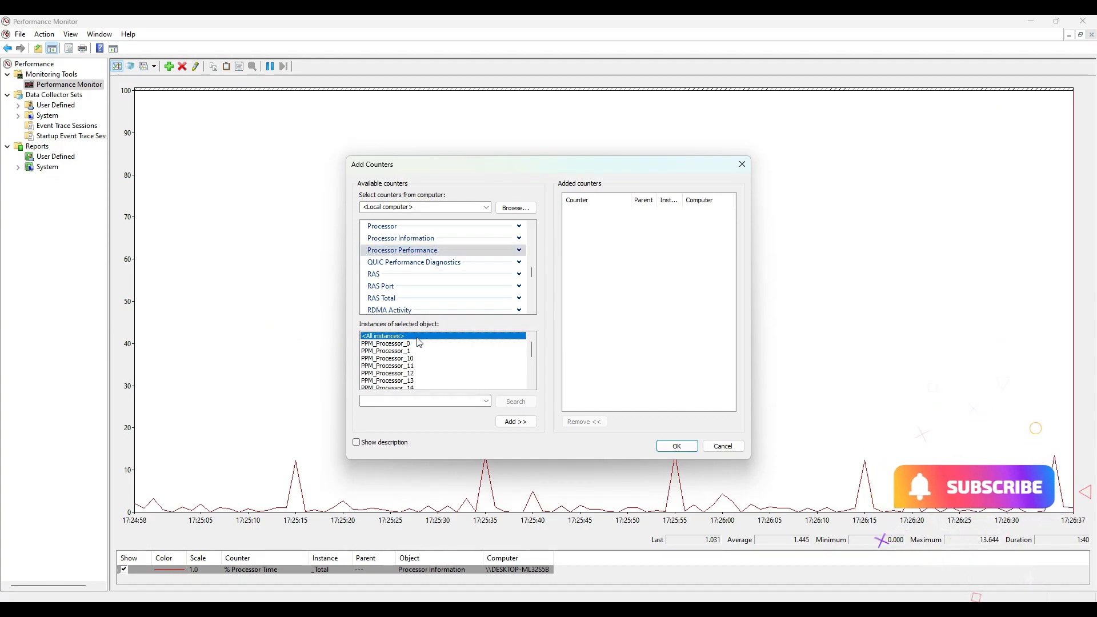
click(515, 422)
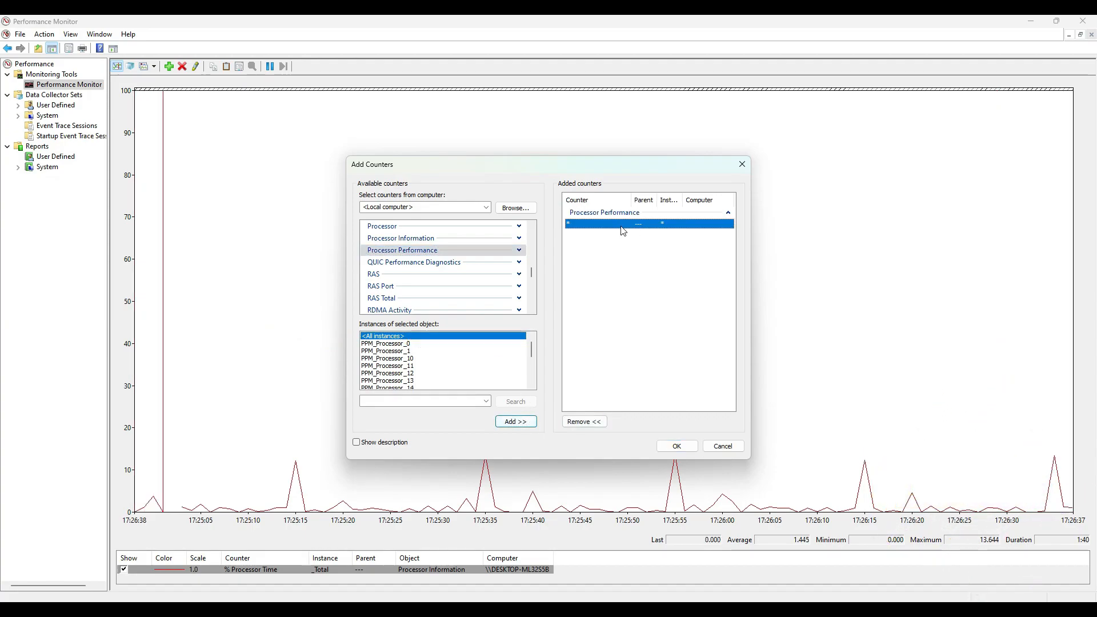
click(380, 446)
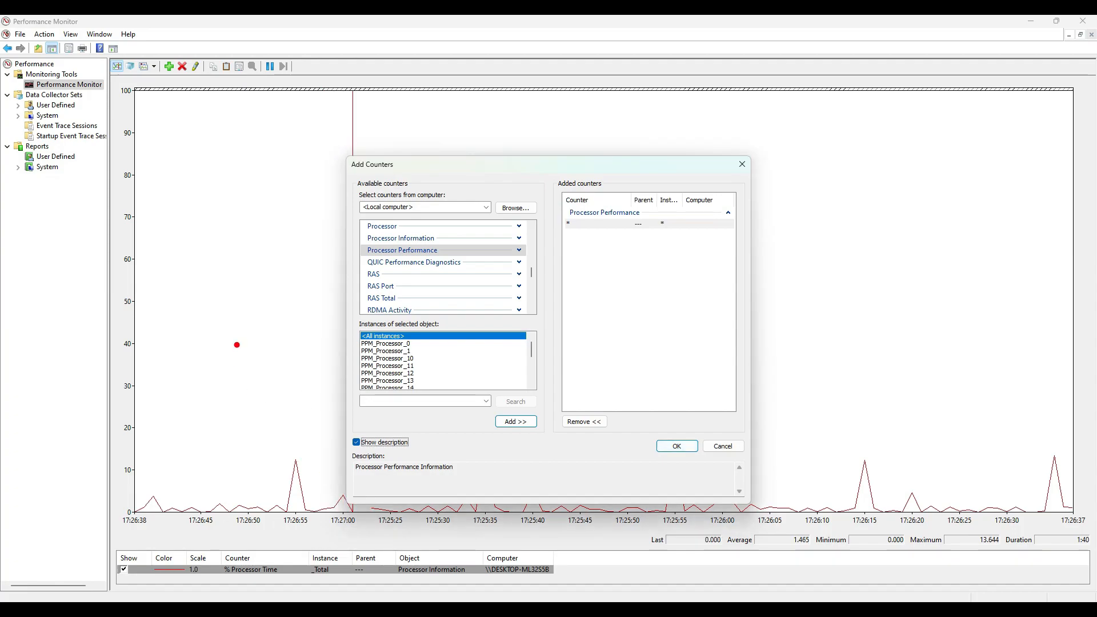
key(Return)
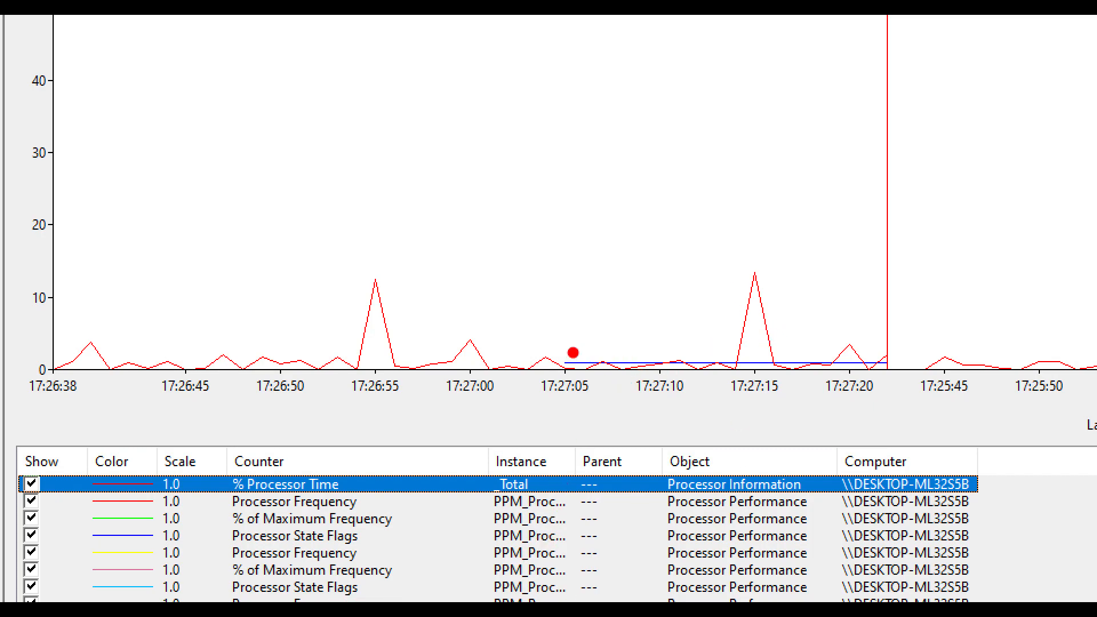
Step: Examine the graph lines and the Counter, Instance and Object columns of the added processor counters
drag(695, 137, 681, 288)
mouse_move(664, 275)
mouse_down()
mouse_move(664, 293)
mouse_move(731, 273)
mouse_up()
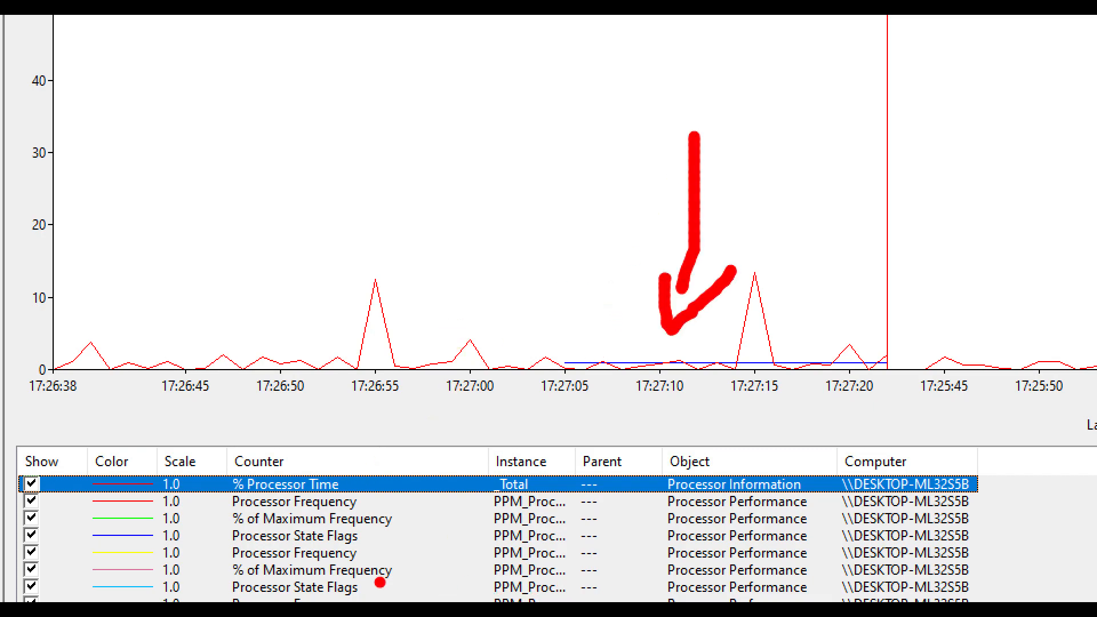
mouse_move(276, 423)
mouse_down()
mouse_move(228, 557)
mouse_move(343, 368)
mouse_move(294, 394)
mouse_up()
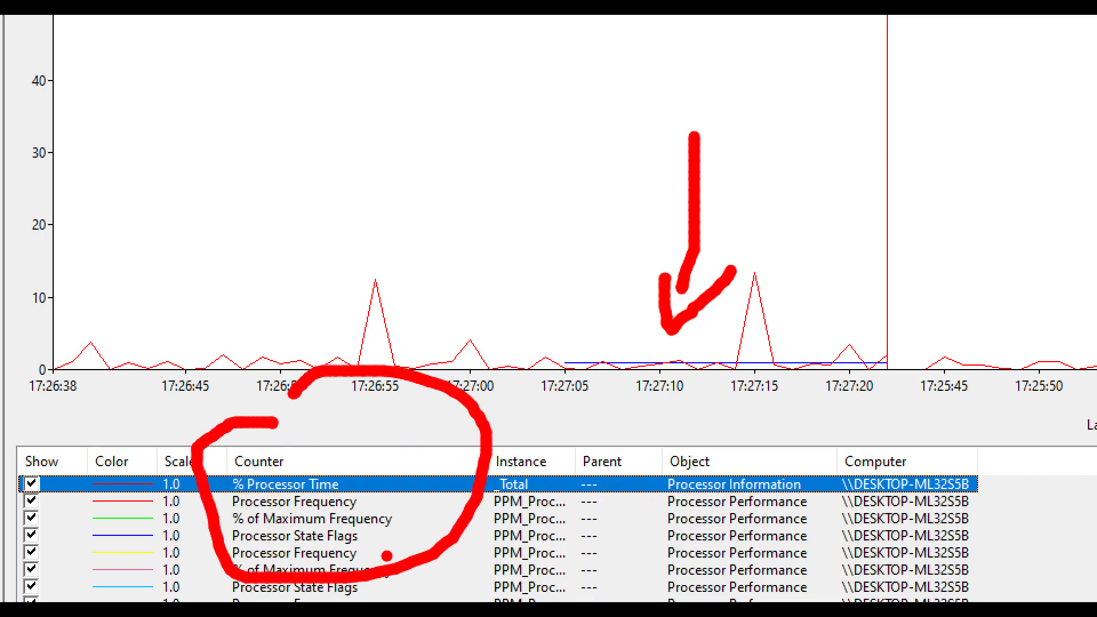
key(Escape)
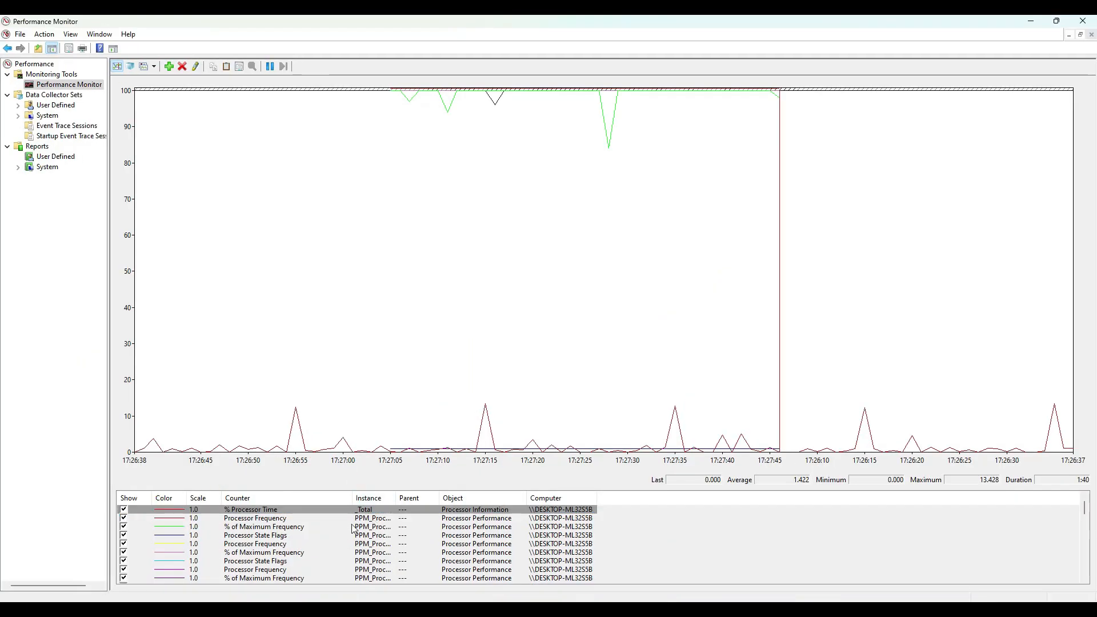
drag(351, 478, 444, 520)
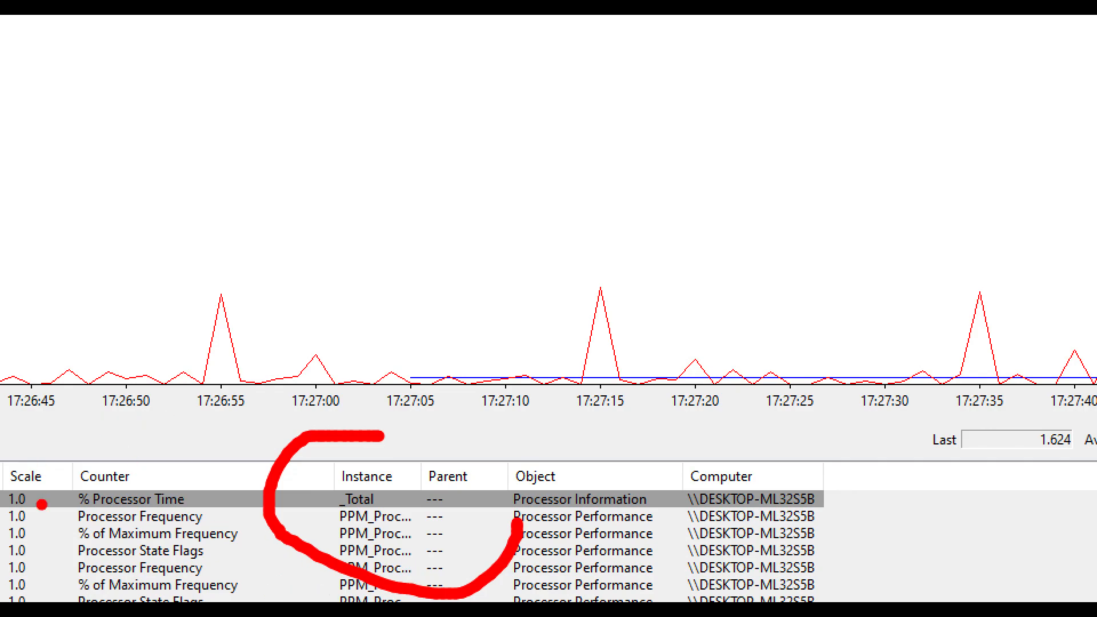
mouse_move(243, 361)
mouse_down()
mouse_move(210, 454)
mouse_move(196, 434)
mouse_move(243, 457)
mouse_up()
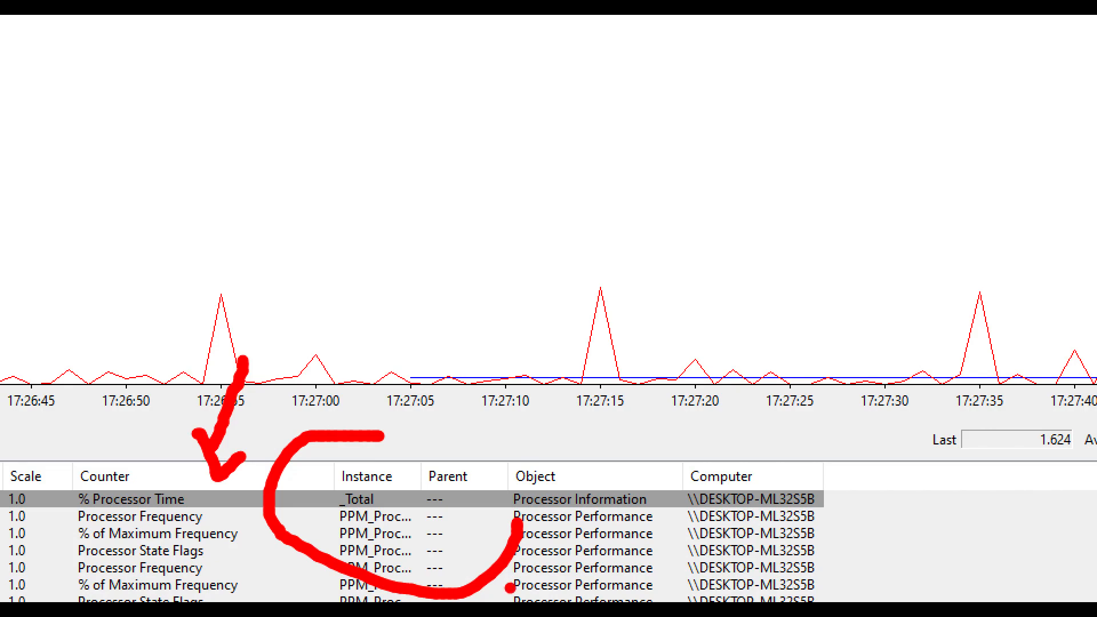
drag(571, 445, 565, 405)
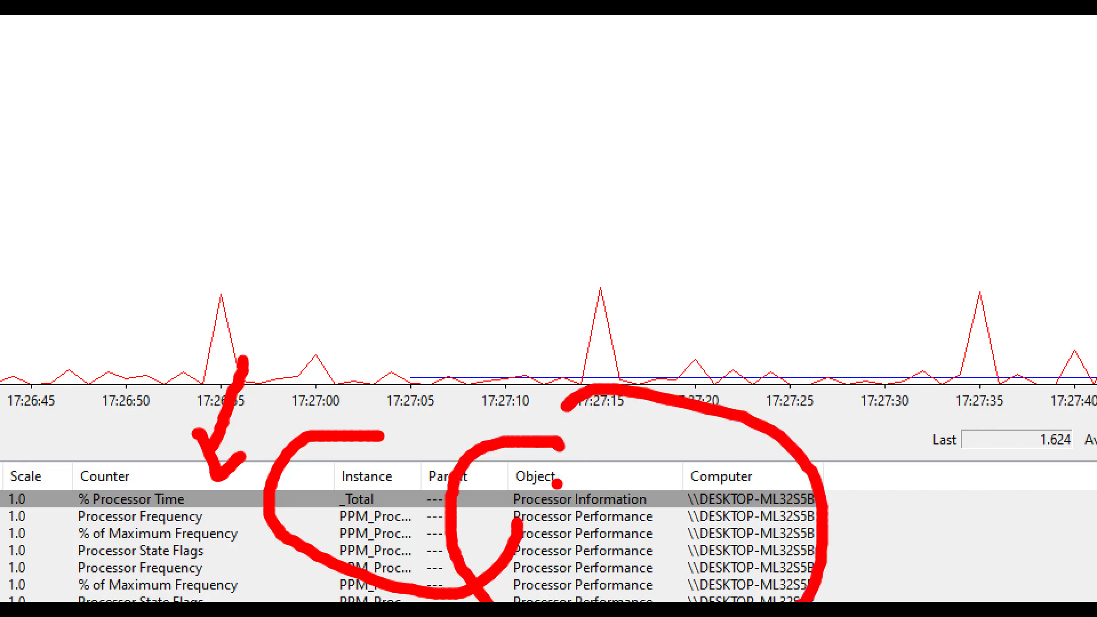
mouse_move(675, 410)
mouse_down()
mouse_move(656, 477)
mouse_move(641, 472)
mouse_move(700, 480)
mouse_up()
drag(526, 523, 666, 528)
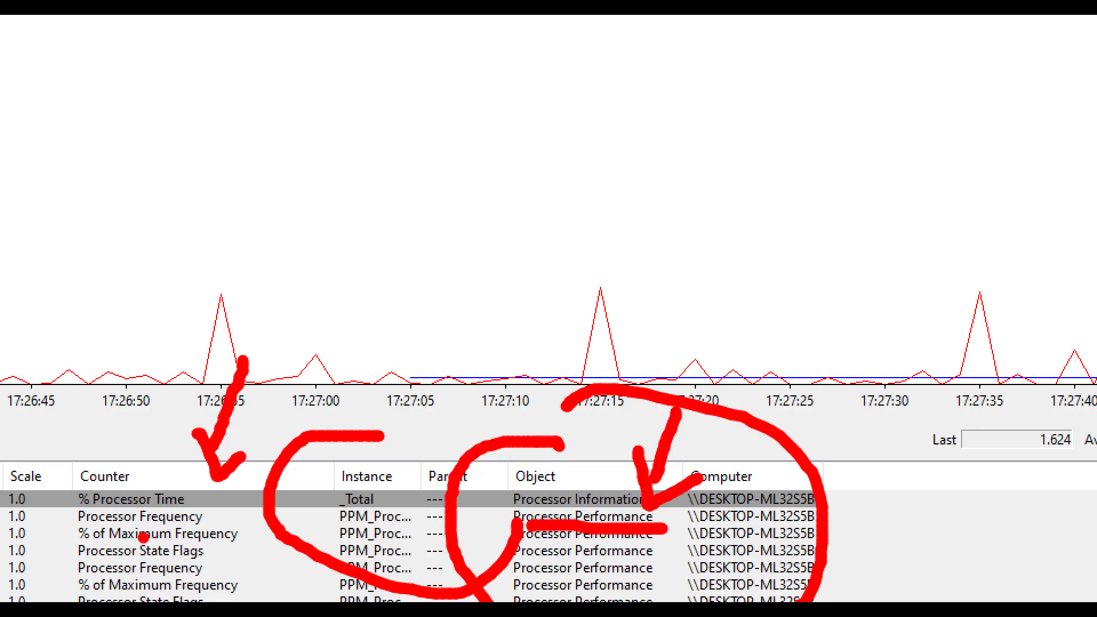
drag(219, 506, 261, 601)
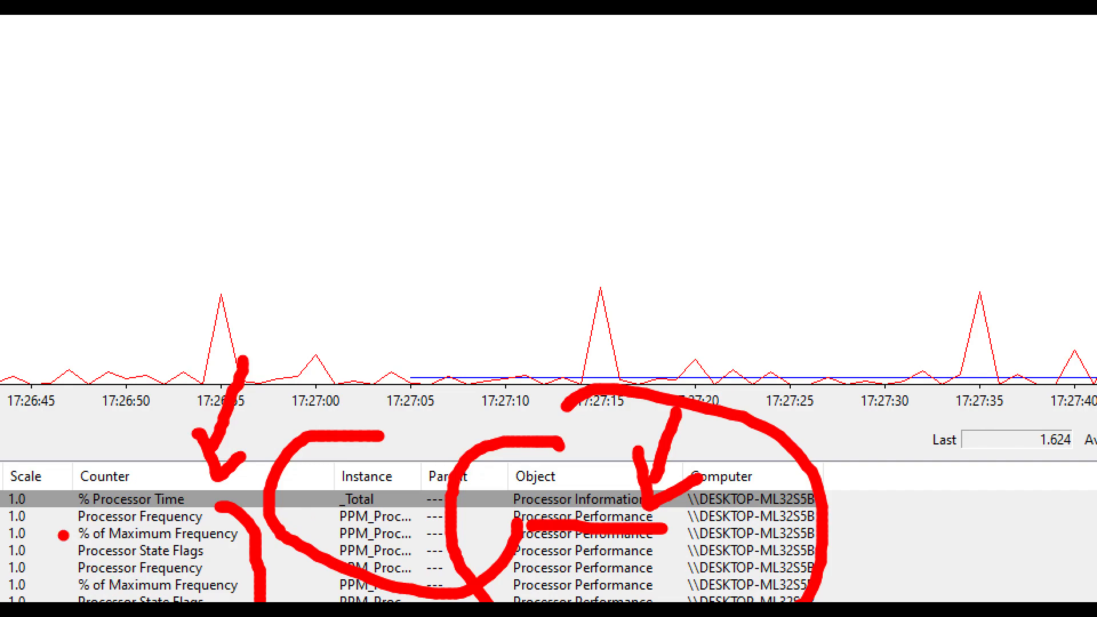
drag(61, 501, 36, 601)
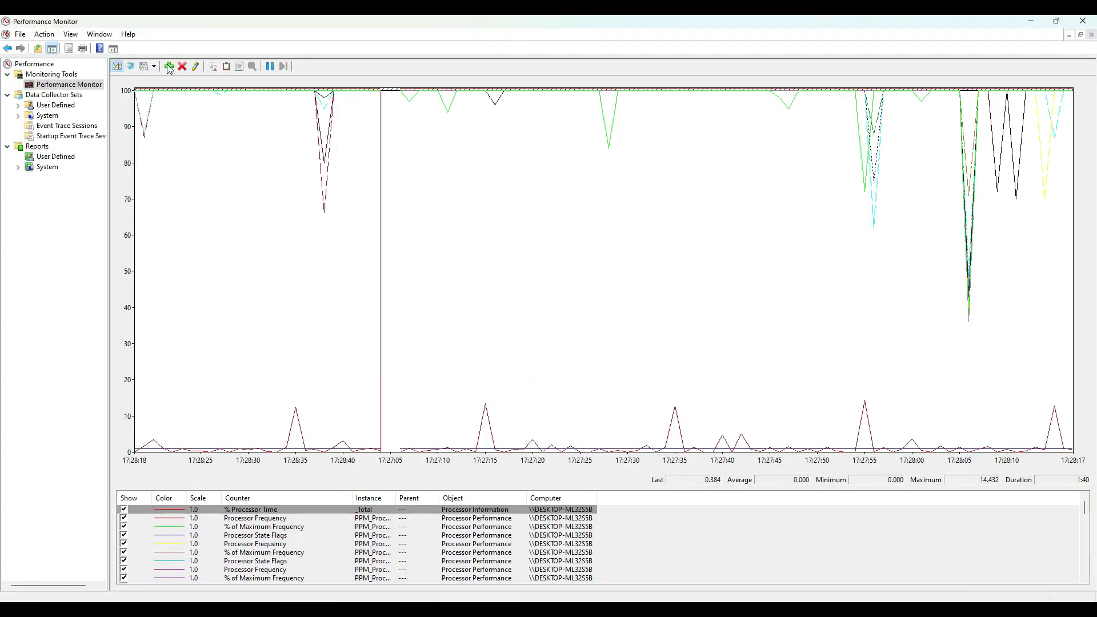
Step: Start adding counters from the local computer and expand the Memory category in the available counters
click(169, 66)
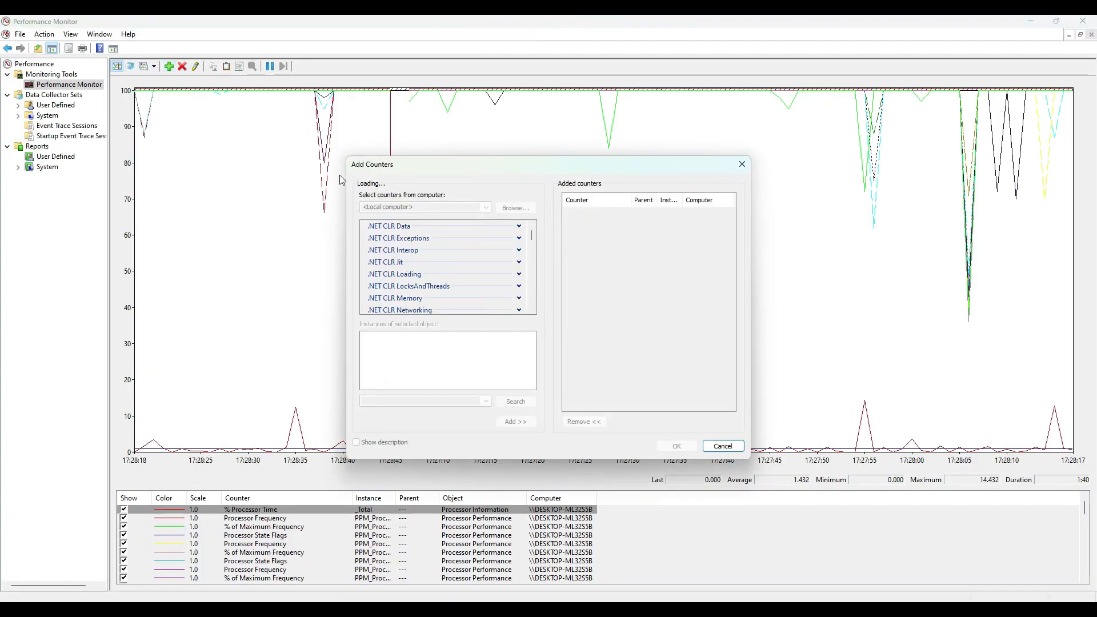
scroll(457, 274, down, 10)
click(519, 282)
scroll(448, 286, down, 1)
scroll(448, 285, up, 1)
click(440, 295)
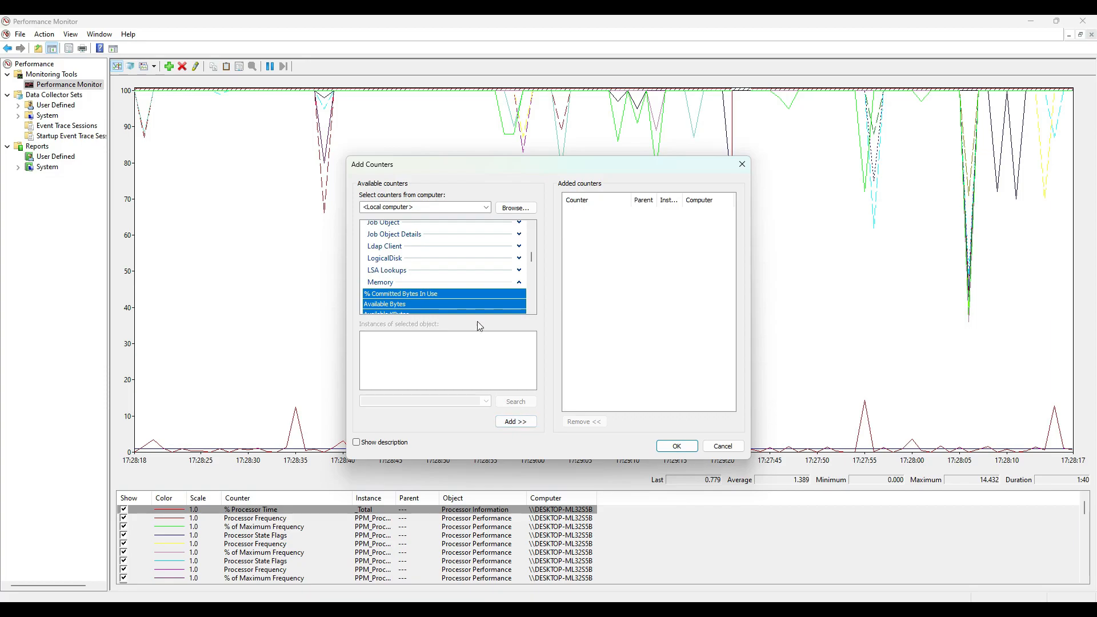
Step: Add the Memory counter Write Copies/sec to the graph
scroll(461, 286, down, 1)
click(411, 275)
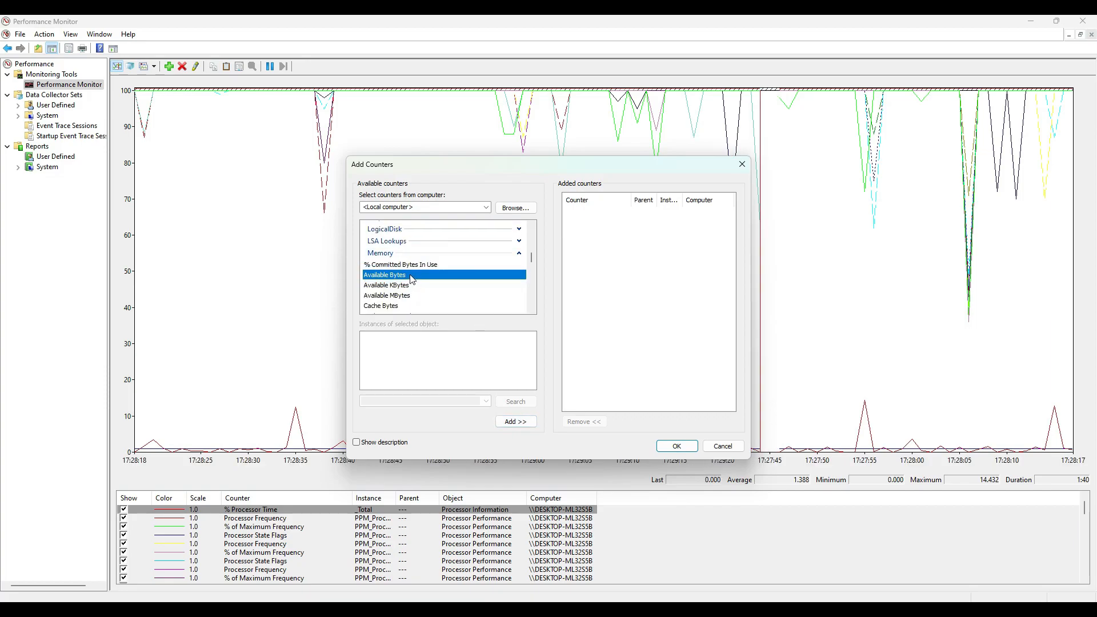
click(419, 265)
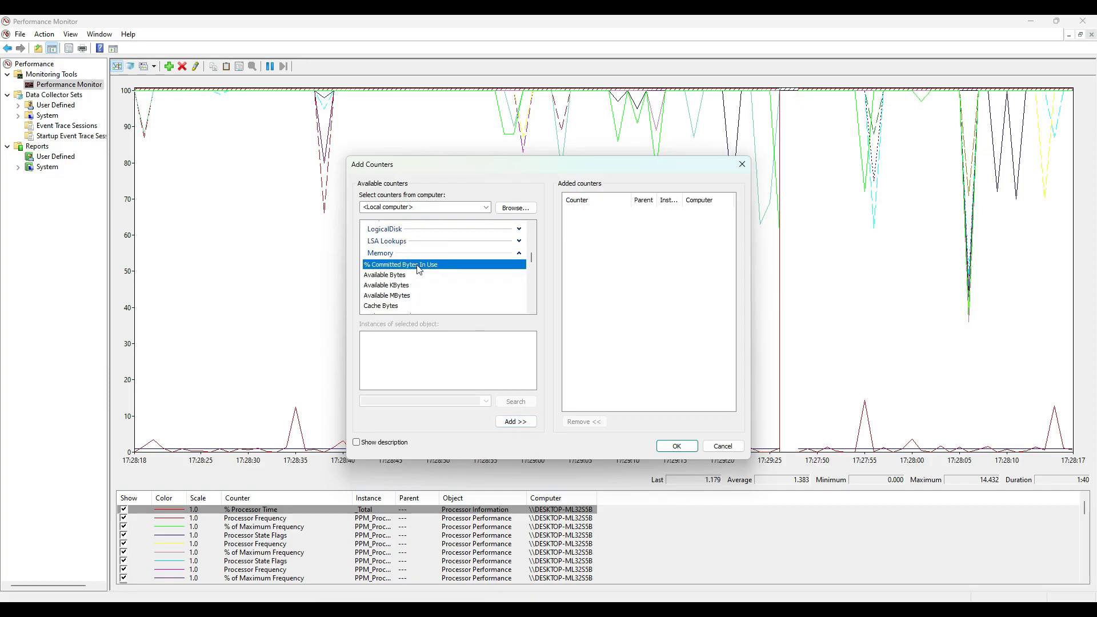
scroll(420, 289, down, 2)
scroll(421, 292, down, 8)
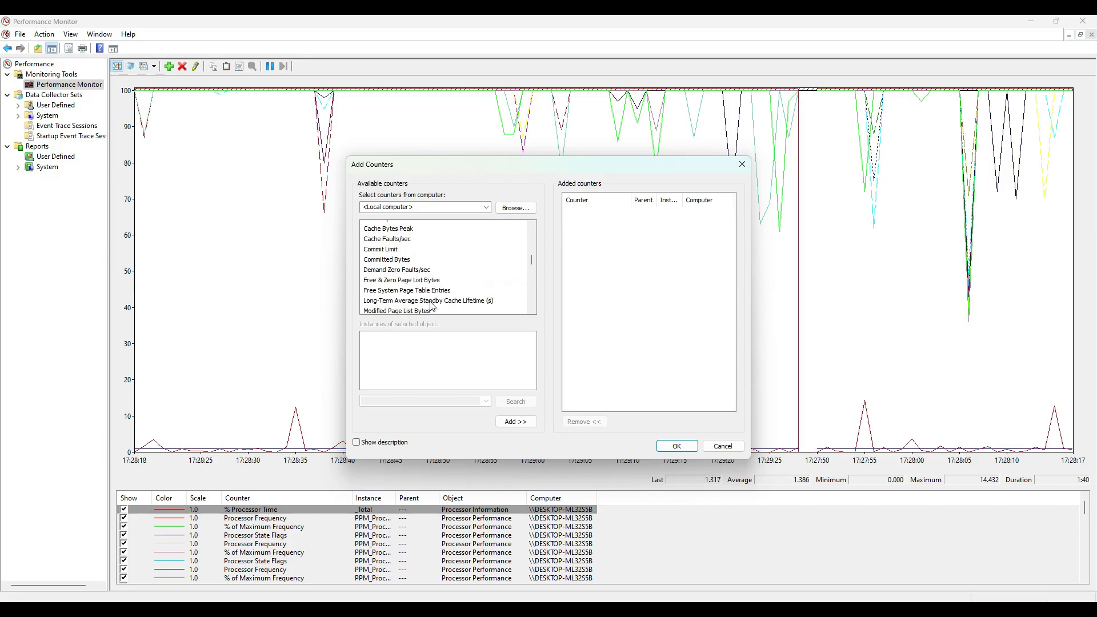
click(400, 304)
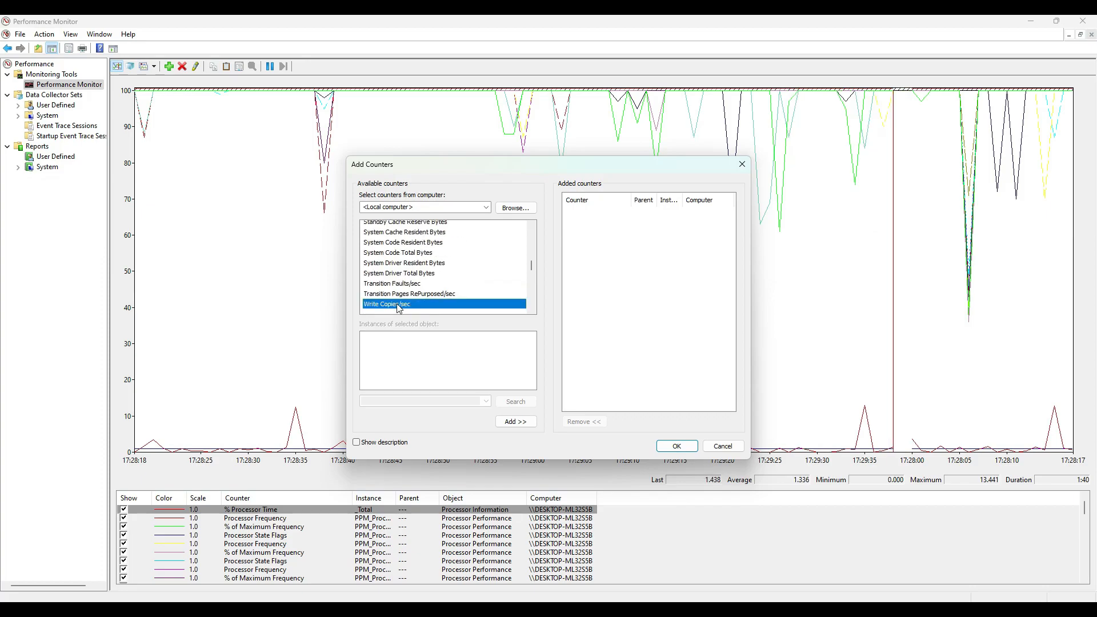
click(514, 421)
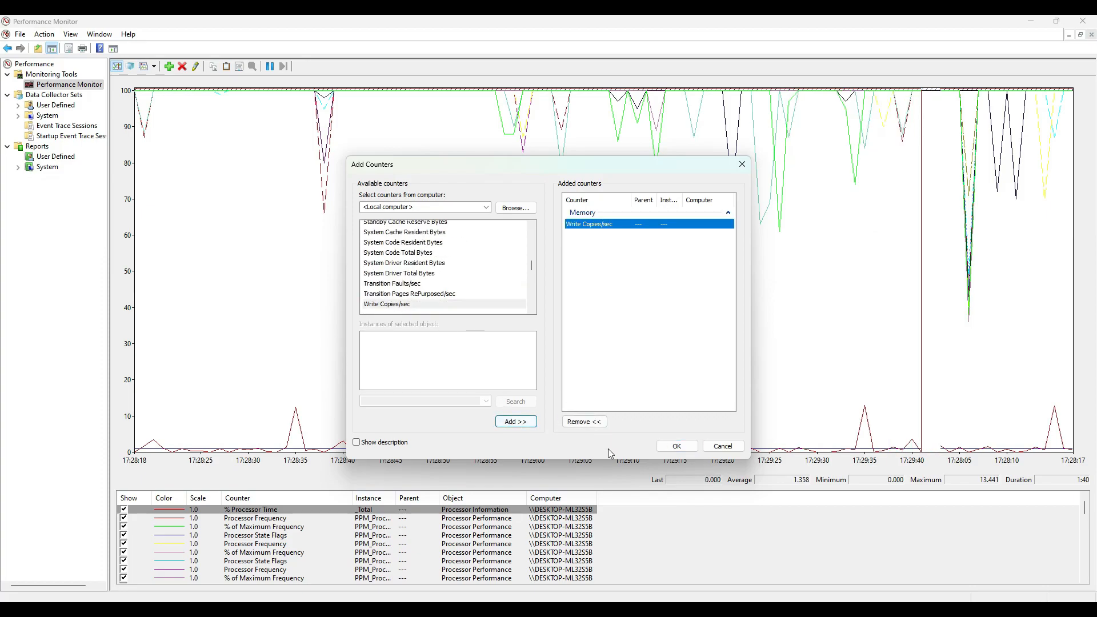
click(675, 446)
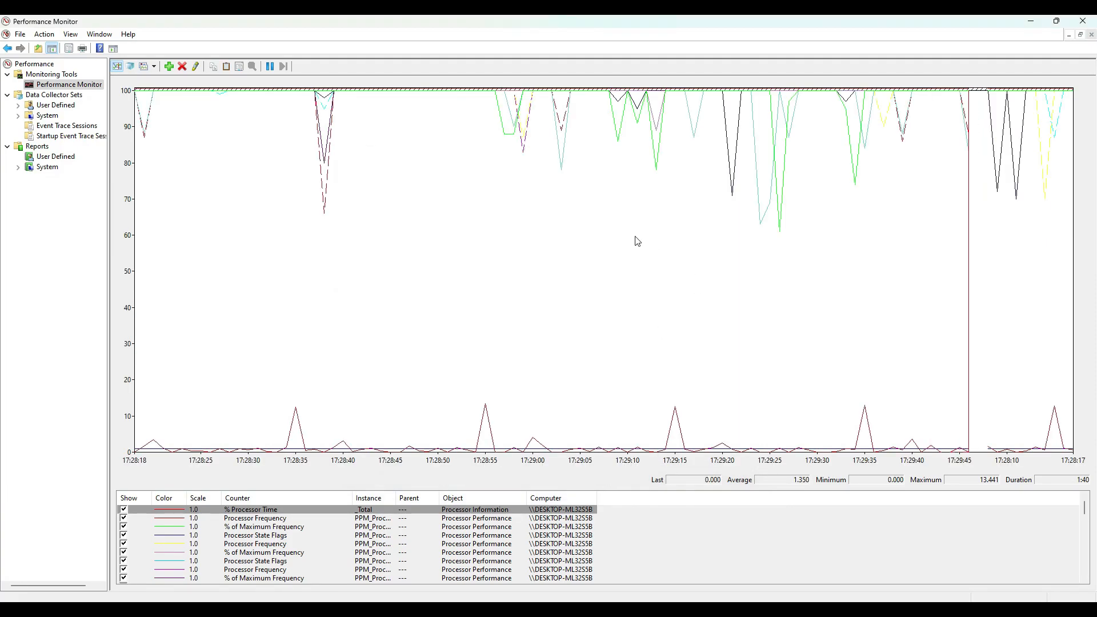
Step: Select the Write Copies/sec counter in the legend and examine the dips and peaks of the graph lines
click(440, 578)
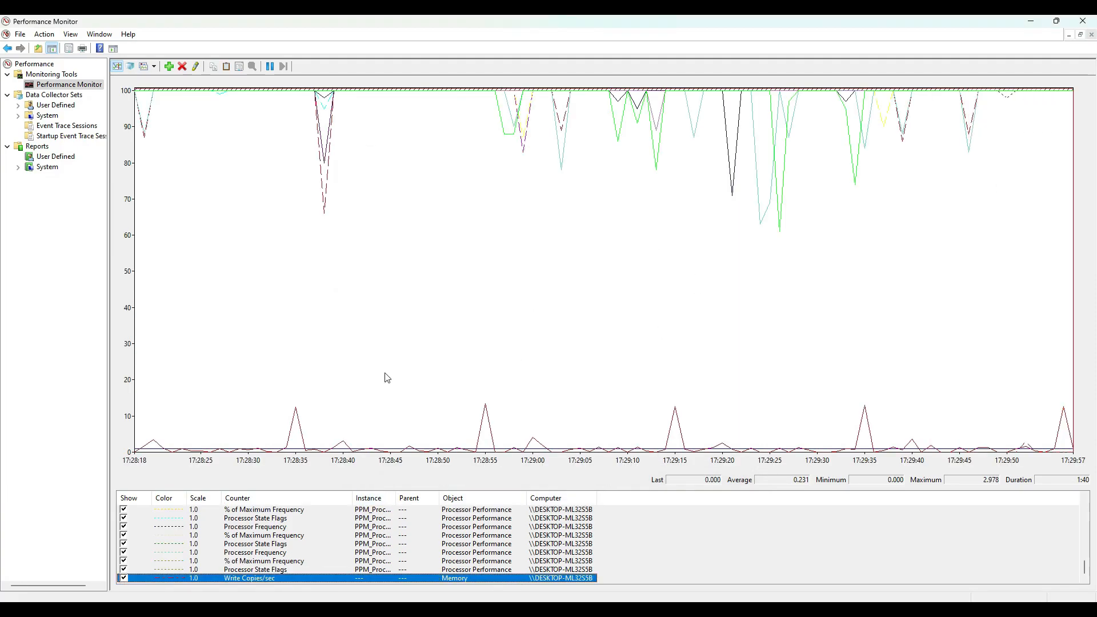
key(ctrl+1)
mouse_move(318, 30)
mouse_down()
mouse_move(289, 210)
mouse_move(236, 89)
mouse_up()
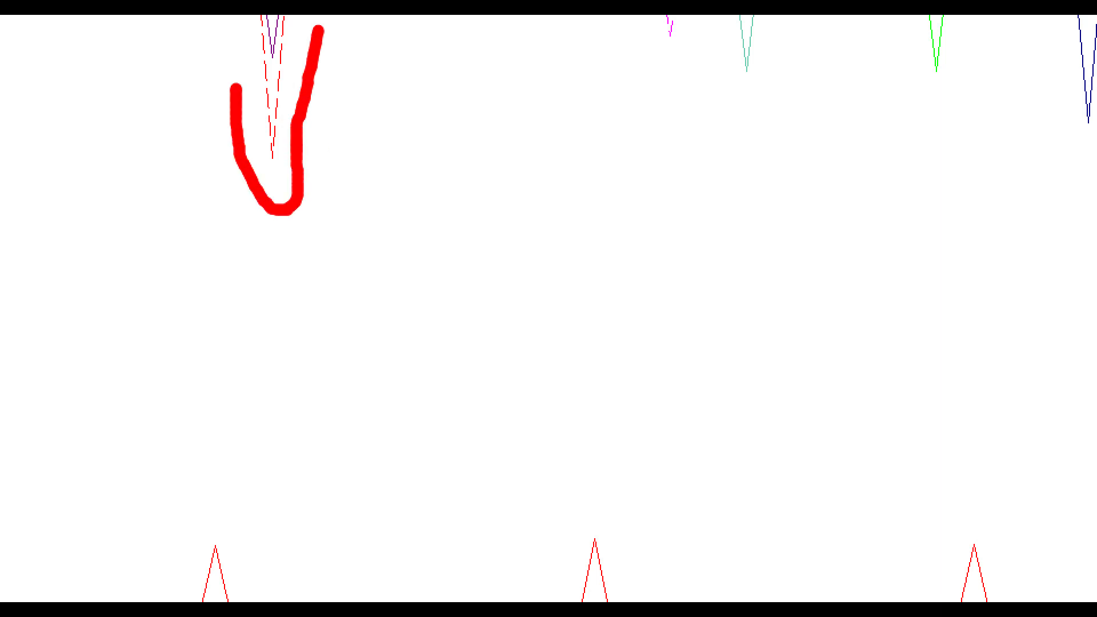
key(Escape)
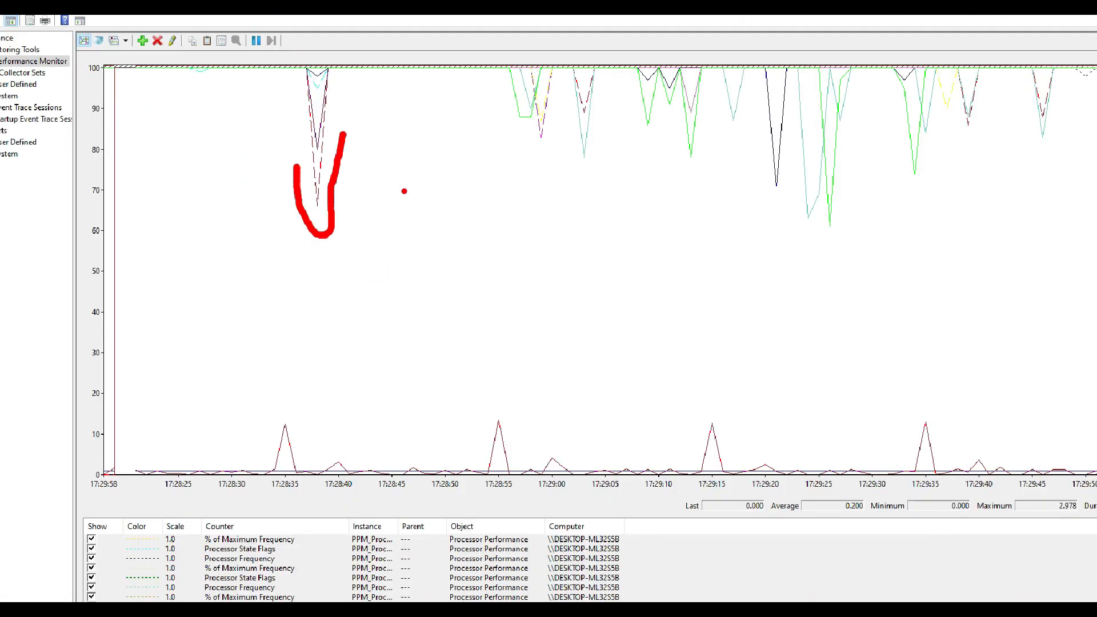
key(Escape)
Step: Delete several Processor Performance counters near the end of the legend one by one
click(255, 572)
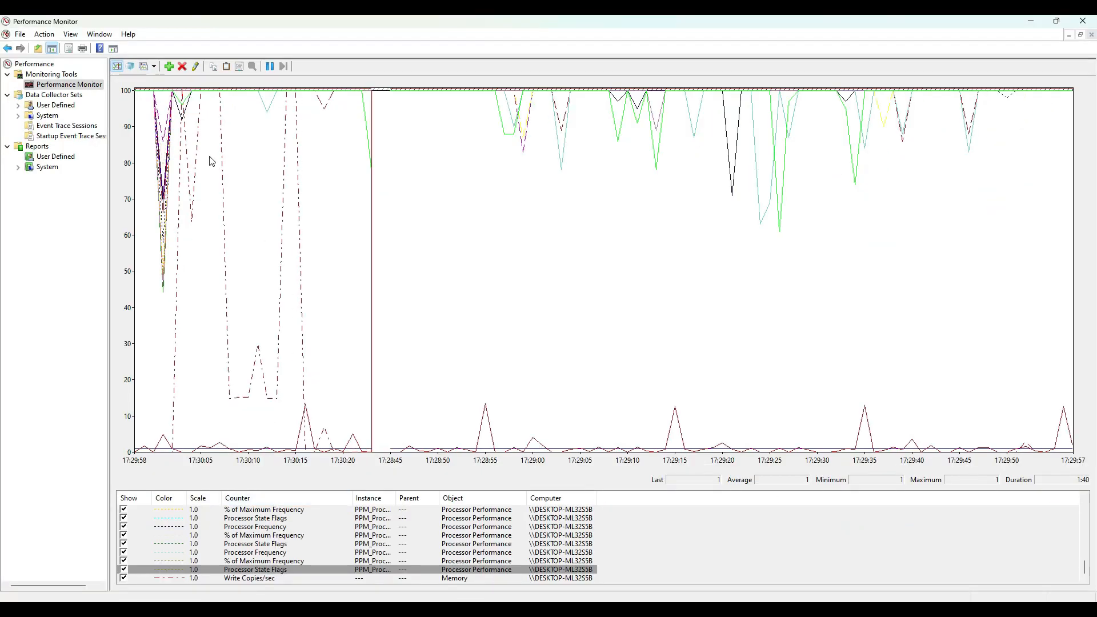
click(183, 66)
click(239, 521)
click(240, 526)
click(182, 67)
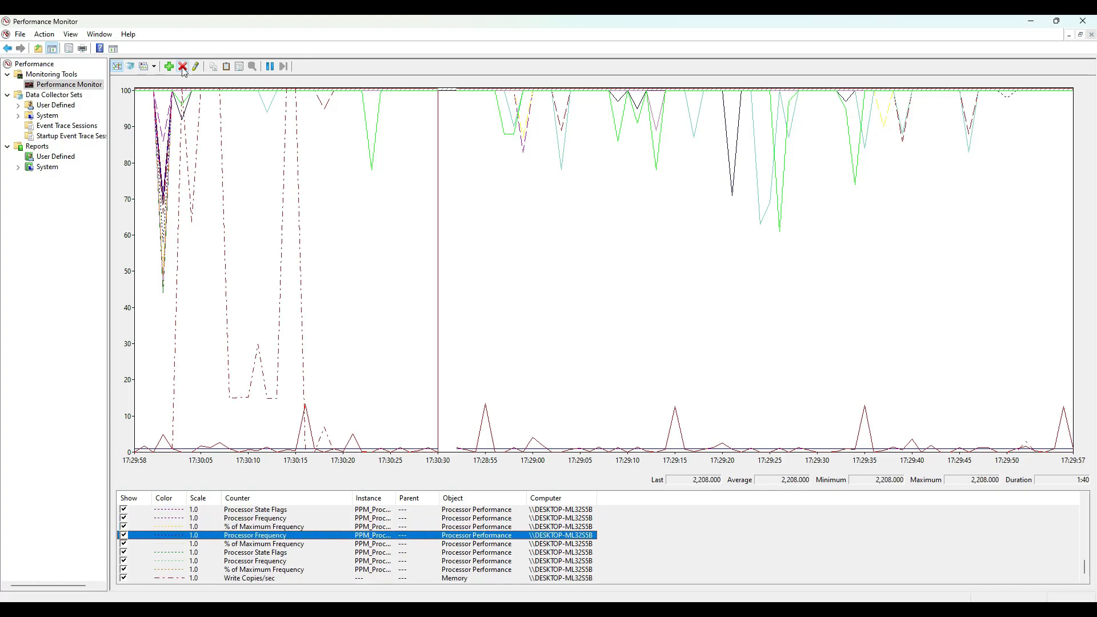
click(182, 67)
click(182, 67)
click(182, 67)
click(182, 67)
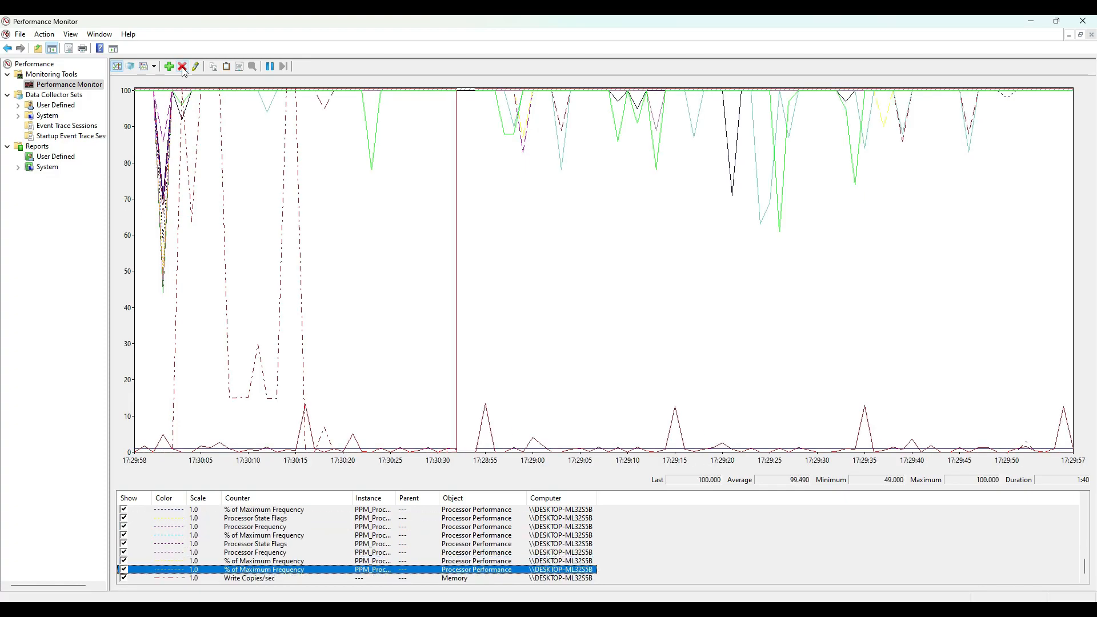
click(183, 66)
Step: Delete all remaining Processor Performance counters together, keeping only % Processor Time and Write Copies/sec
click(275, 524)
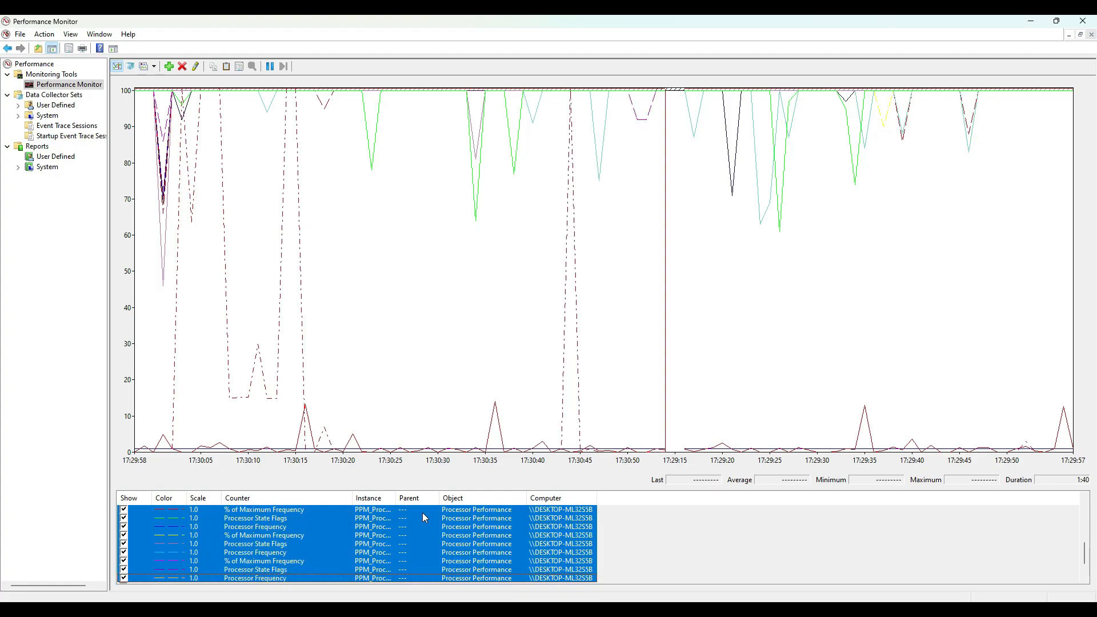
key(shift+Down)
key(shift+Down)
key(shift+Down)
key(shift+Down)
key(shift+Down)
key(shift+Down)
key(shift+Down)
key(shift+Down)
scroll(423, 513, down, 1)
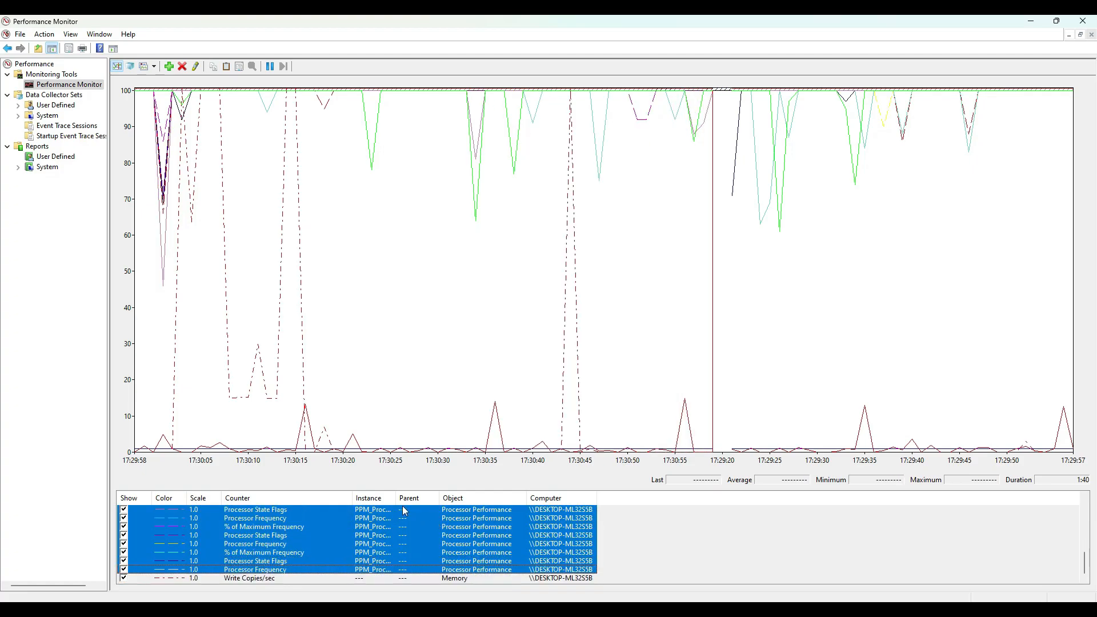
click(183, 67)
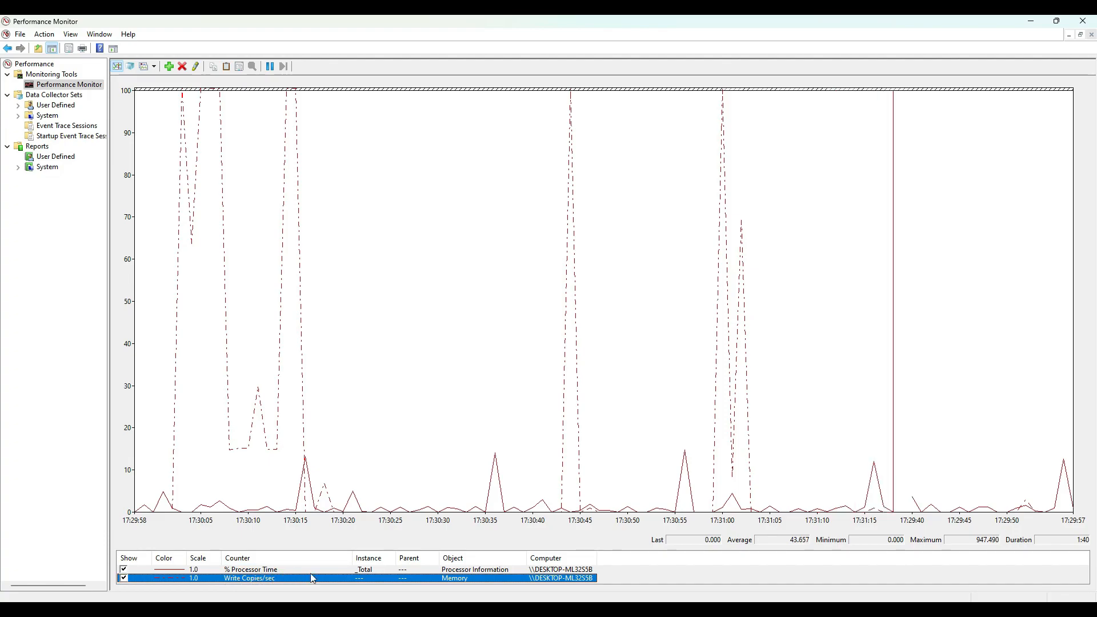
Step: Examine the Processor Information and Memory entries in the Object column and compare their lines on the graph
key(alt+Tab)
mouse_move(501, 494)
mouse_down()
mouse_move(481, 560)
mouse_move(490, 550)
mouse_up()
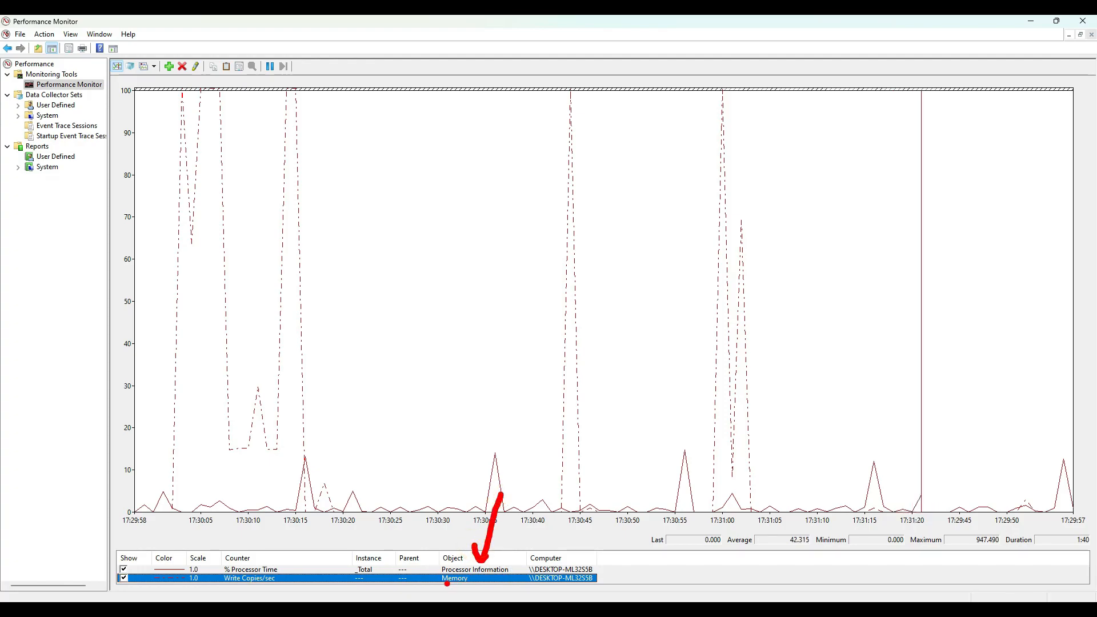
drag(454, 584, 485, 584)
key(Escape)
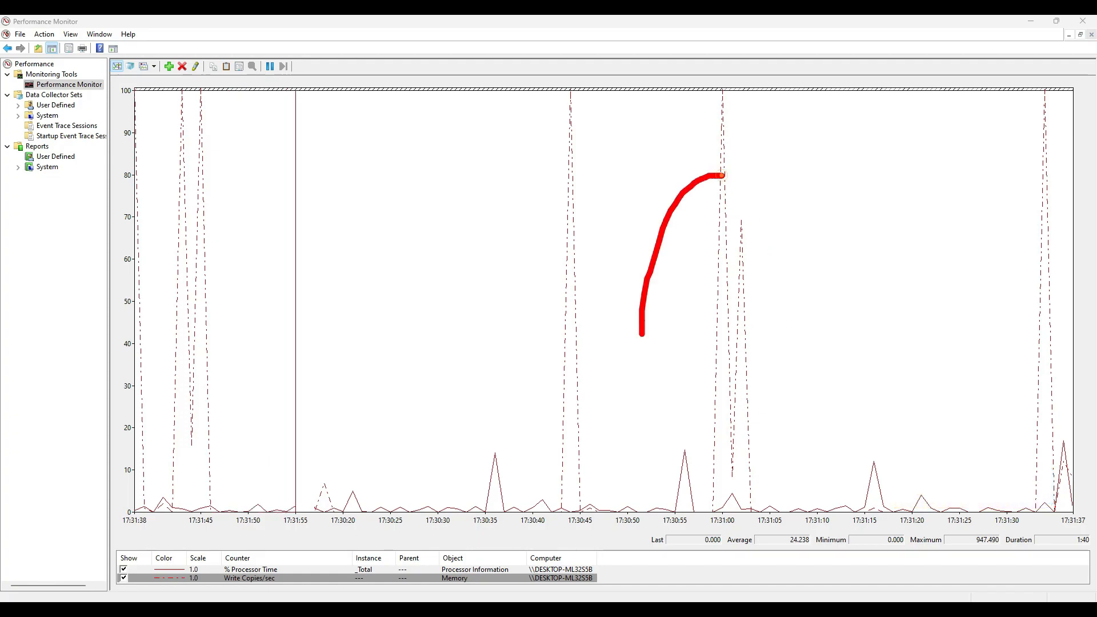
mouse_move(211, 189)
mouse_down()
mouse_move(186, 435)
mouse_move(286, 292)
mouse_up()
key(Escape)
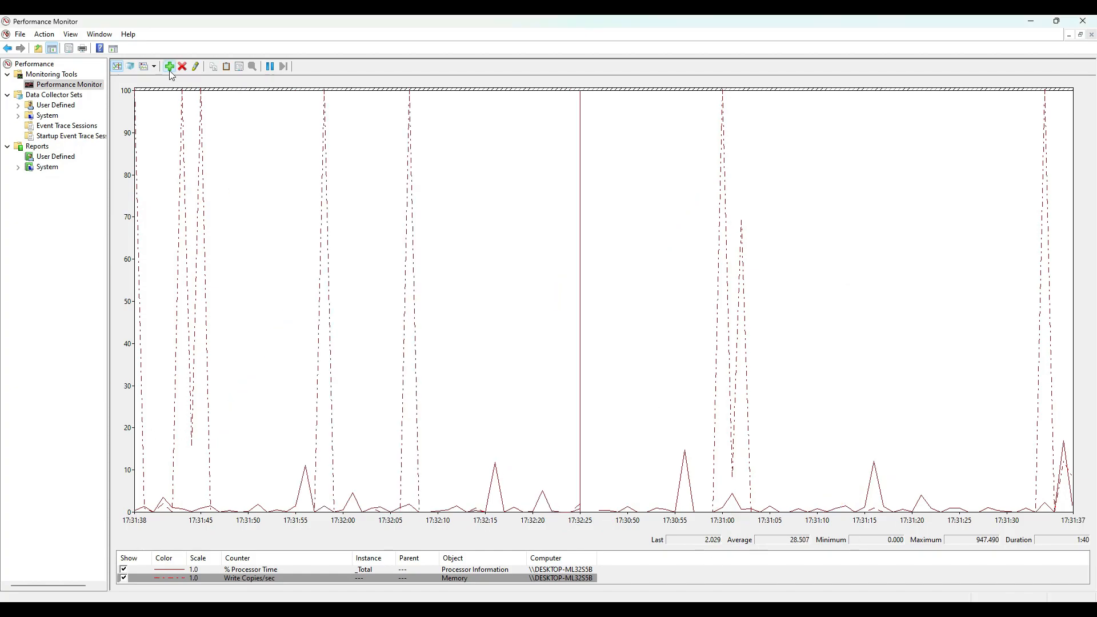
Step: Browse the available counter categories beyond Processor in the Add Counters dialog, without adding any
click(169, 70)
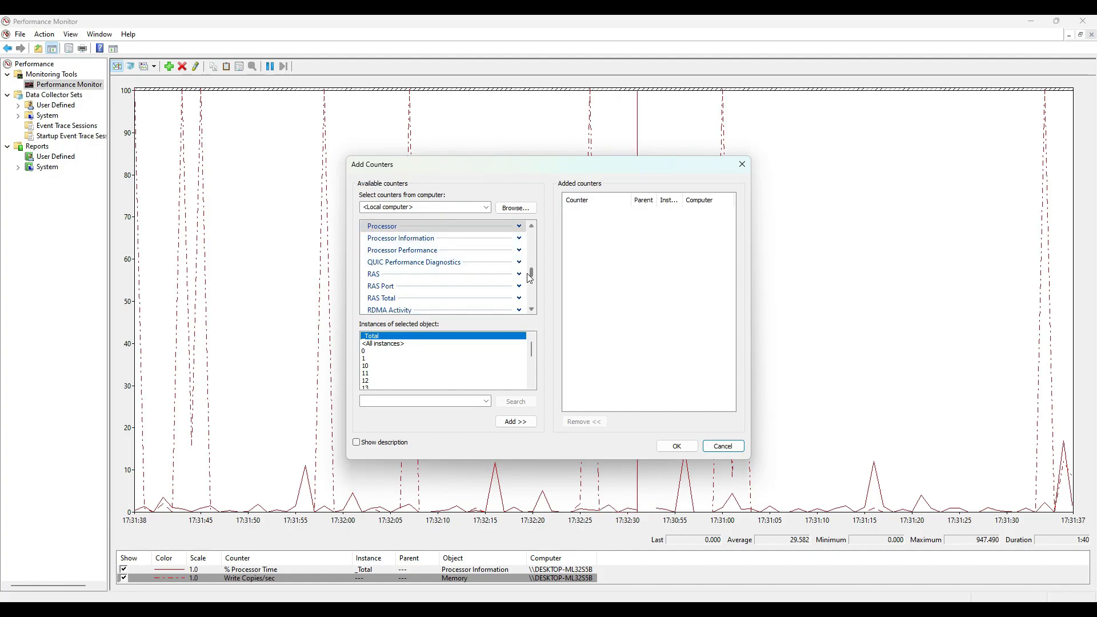
scroll(526, 268, down, 8)
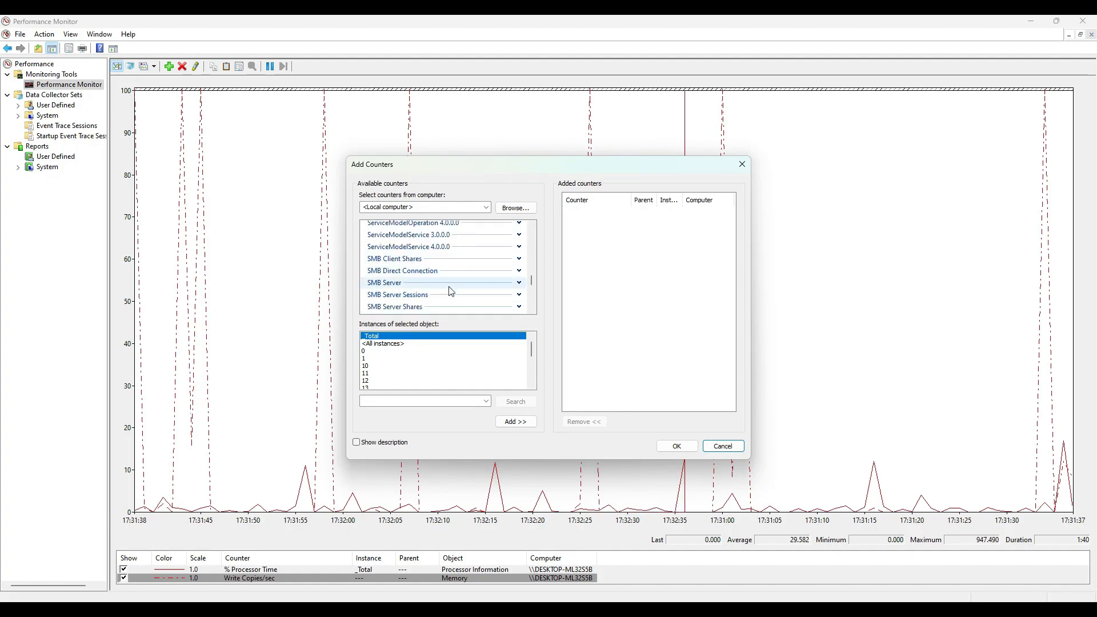
scroll(454, 297, down, 2)
scroll(454, 307, down, 2)
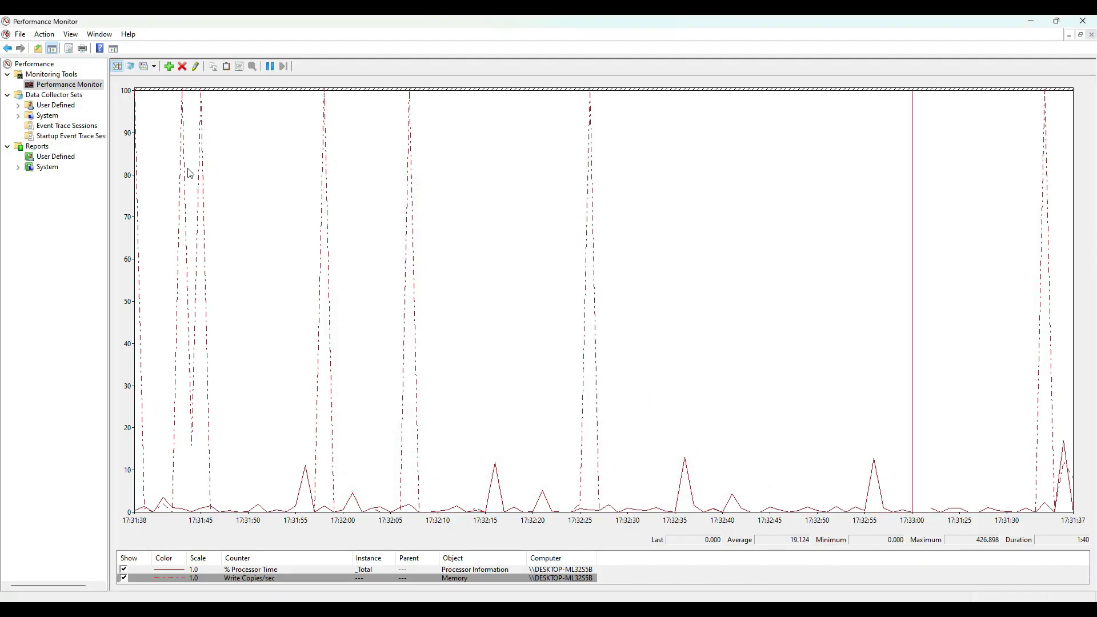
Step: View the two counters as a histogram bar and as a report, and return to the line graph
click(154, 68)
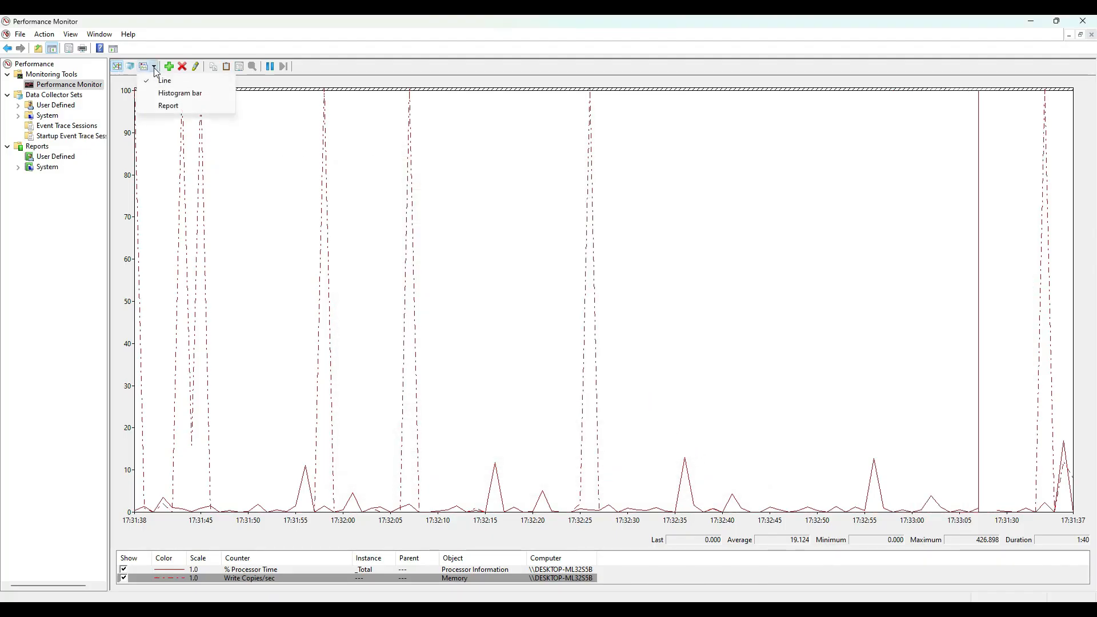
click(173, 93)
click(155, 68)
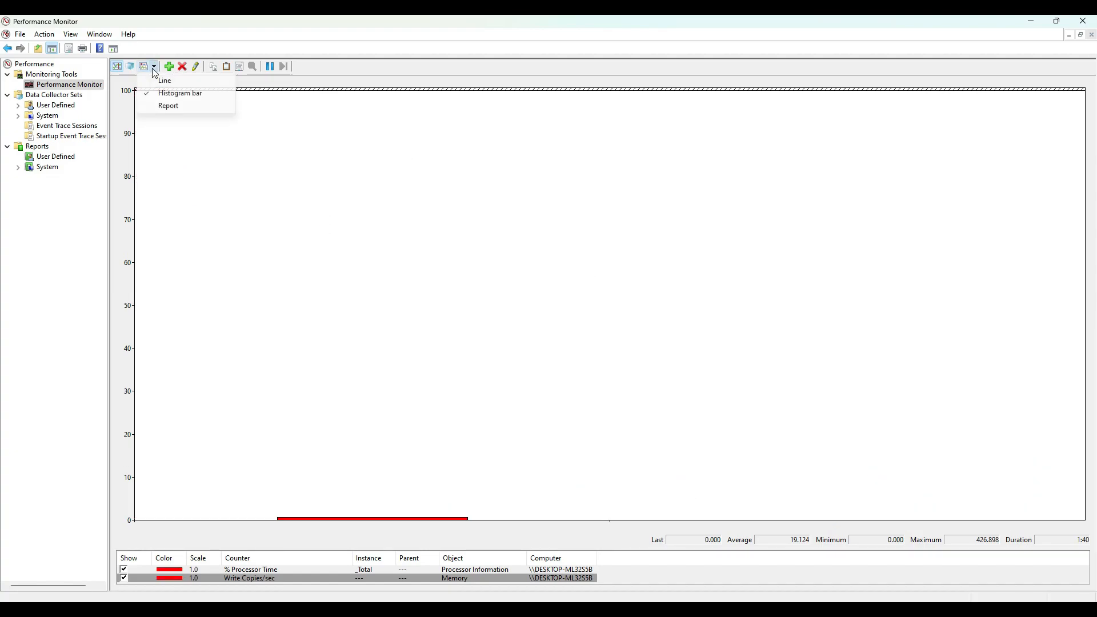
click(171, 106)
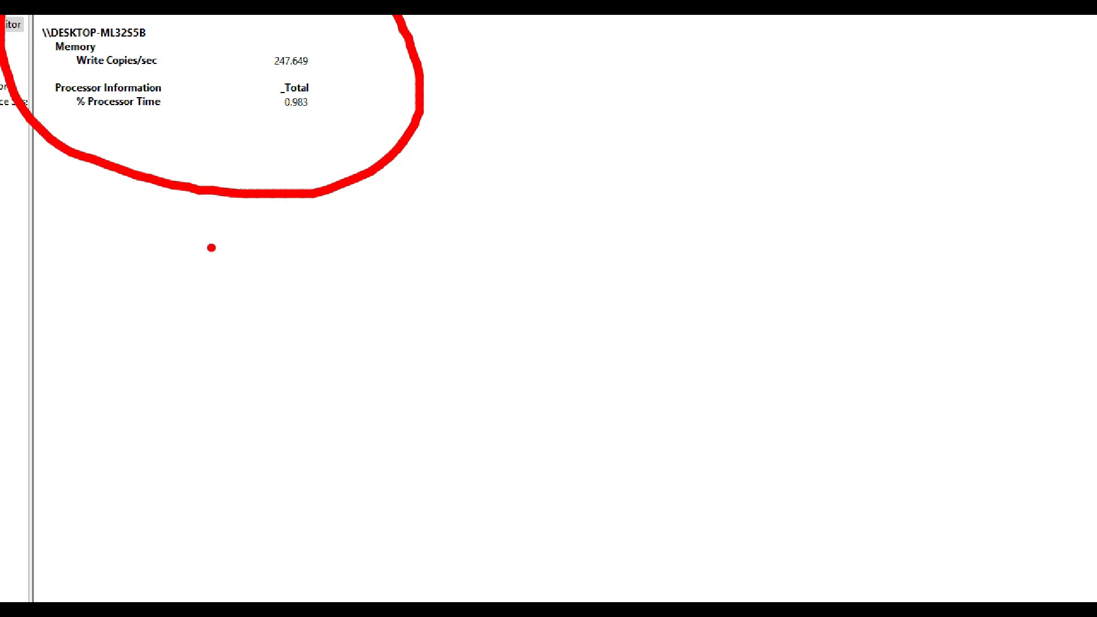
key(Escape)
click(153, 66)
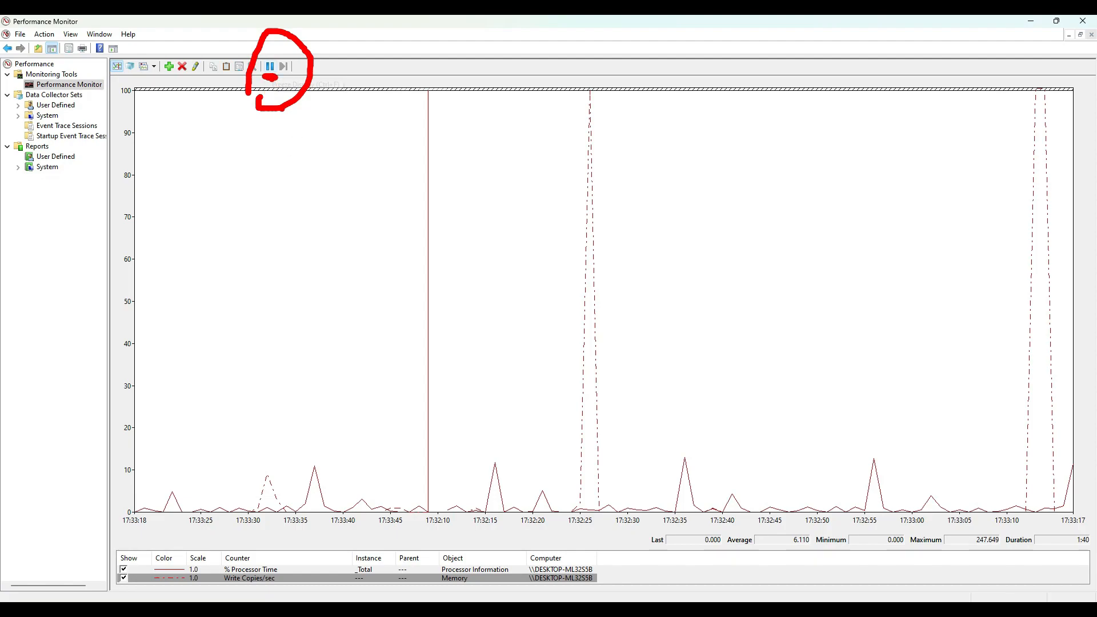
Step: Freeze the graph display, update its data once manually, and resume live updating
click(270, 66)
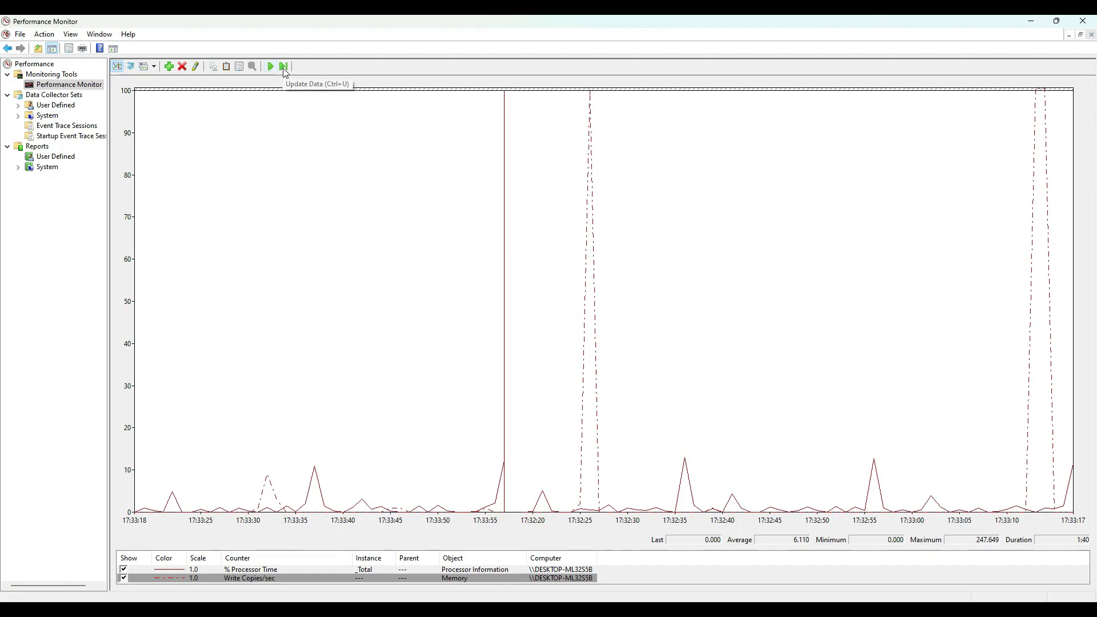
click(284, 67)
click(271, 67)
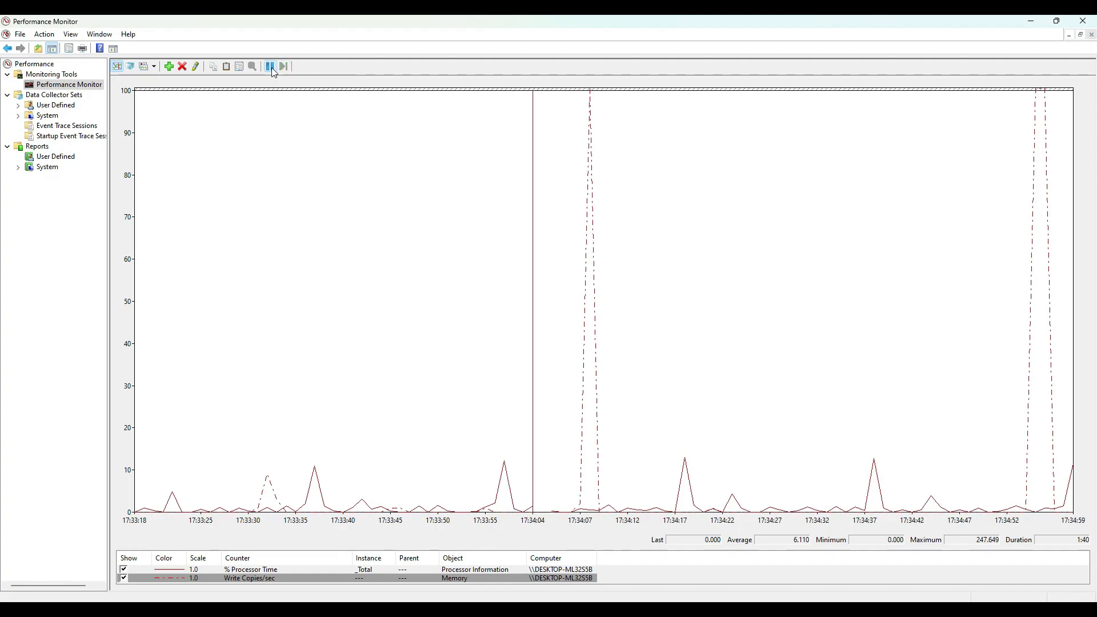
Step: Open the Performance Monitor properties and apply pink as the color of the Write Copies/sec counter
click(240, 69)
drag(237, 85, 350, 103)
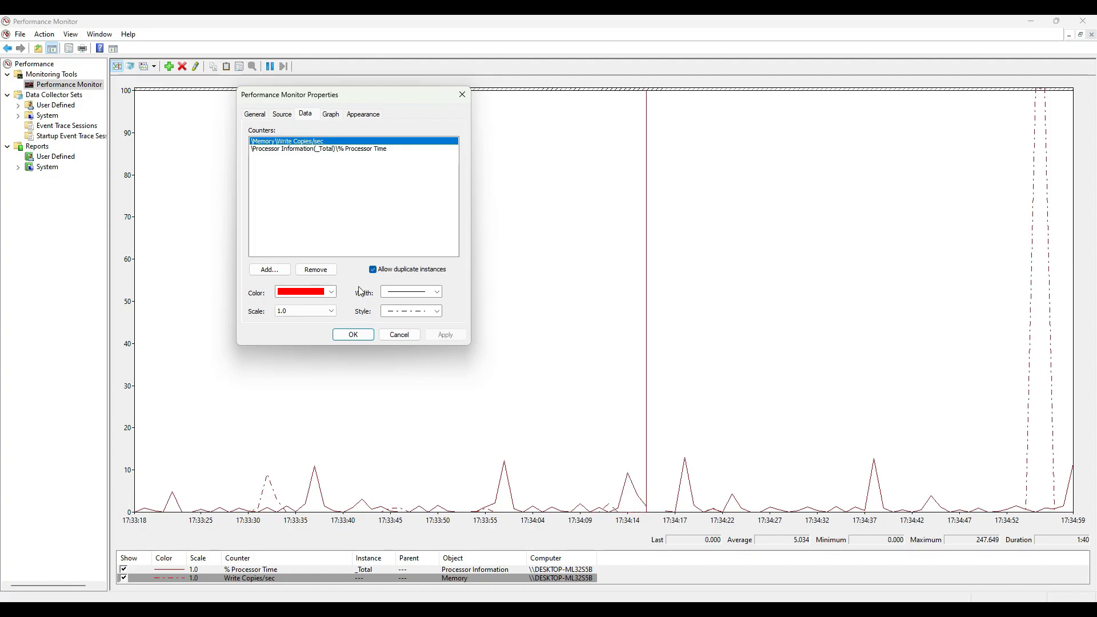
click(332, 293)
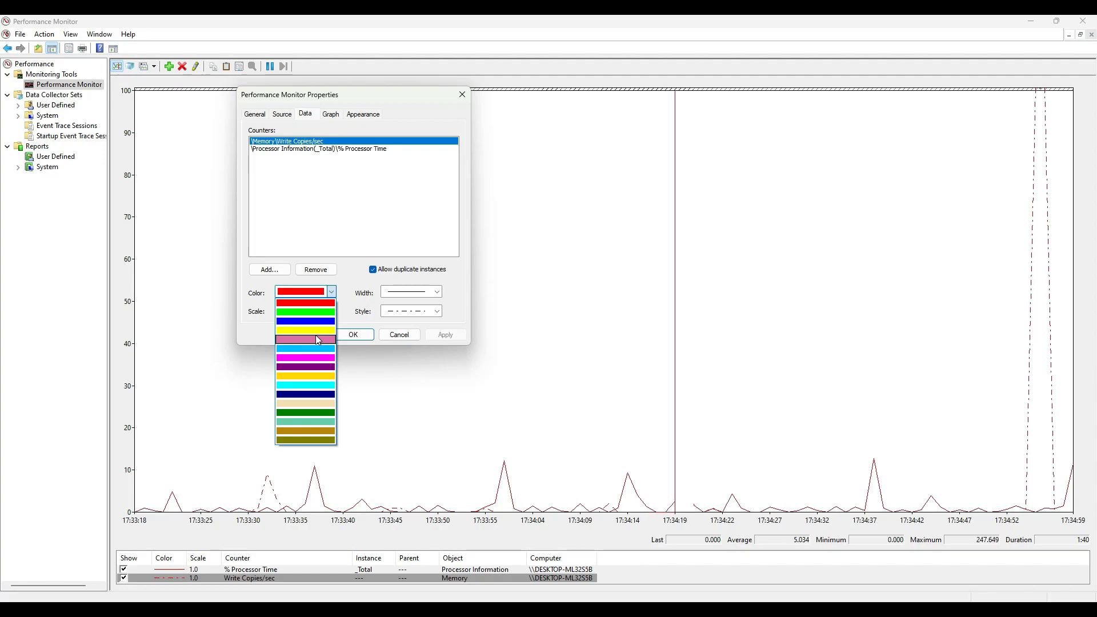
click(314, 339)
click(443, 336)
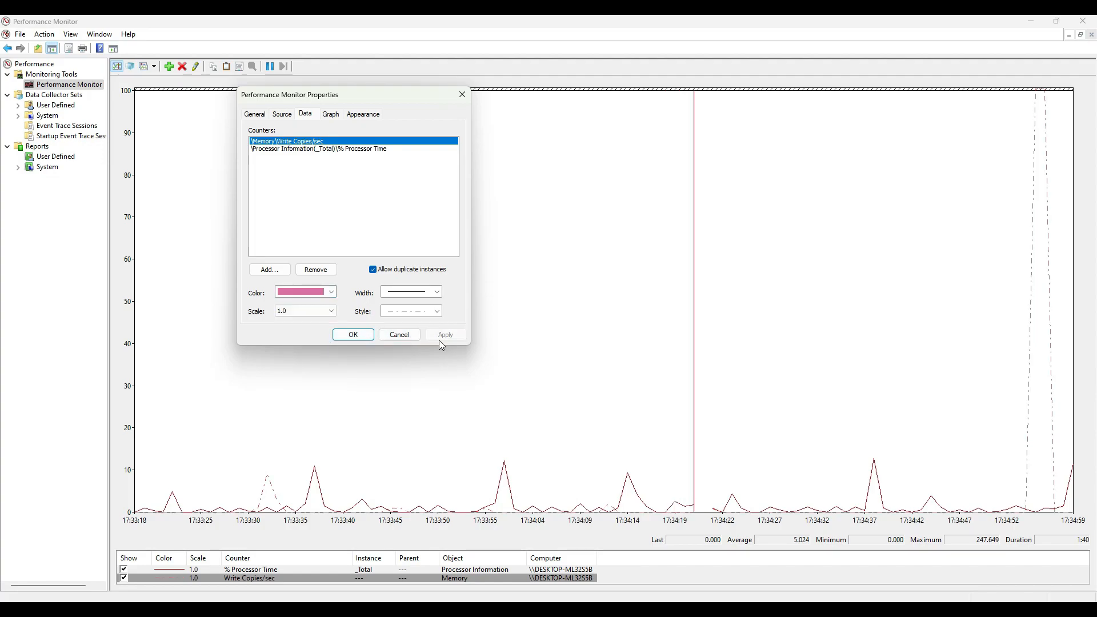
Step: Apply blue as the color of the % Processor Time counter and give its line a thicker width
click(313, 149)
click(331, 292)
click(327, 325)
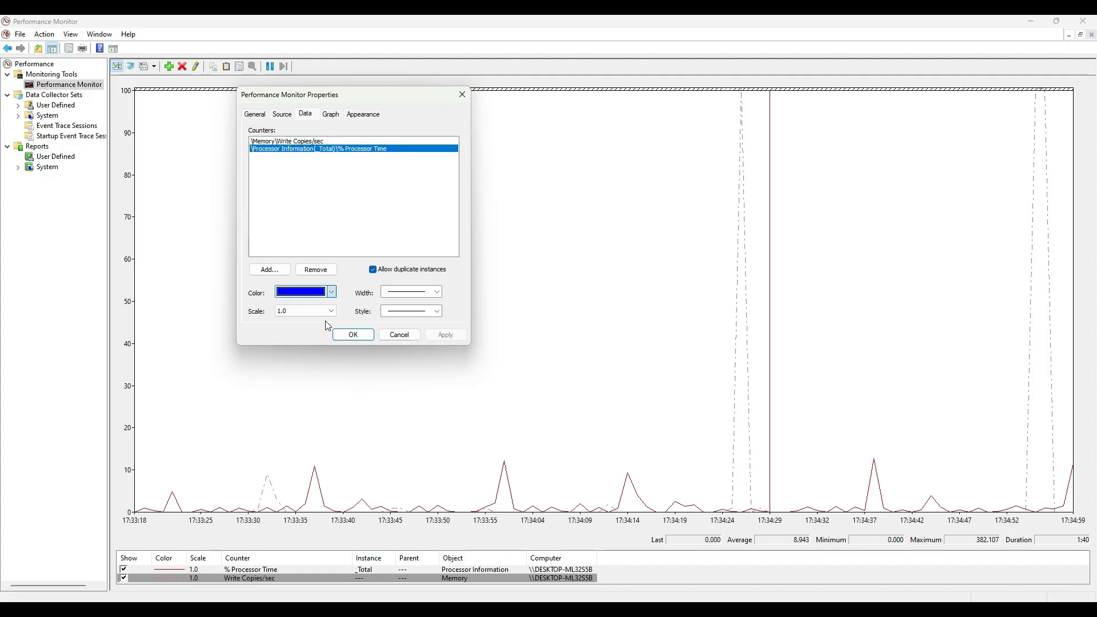
click(443, 337)
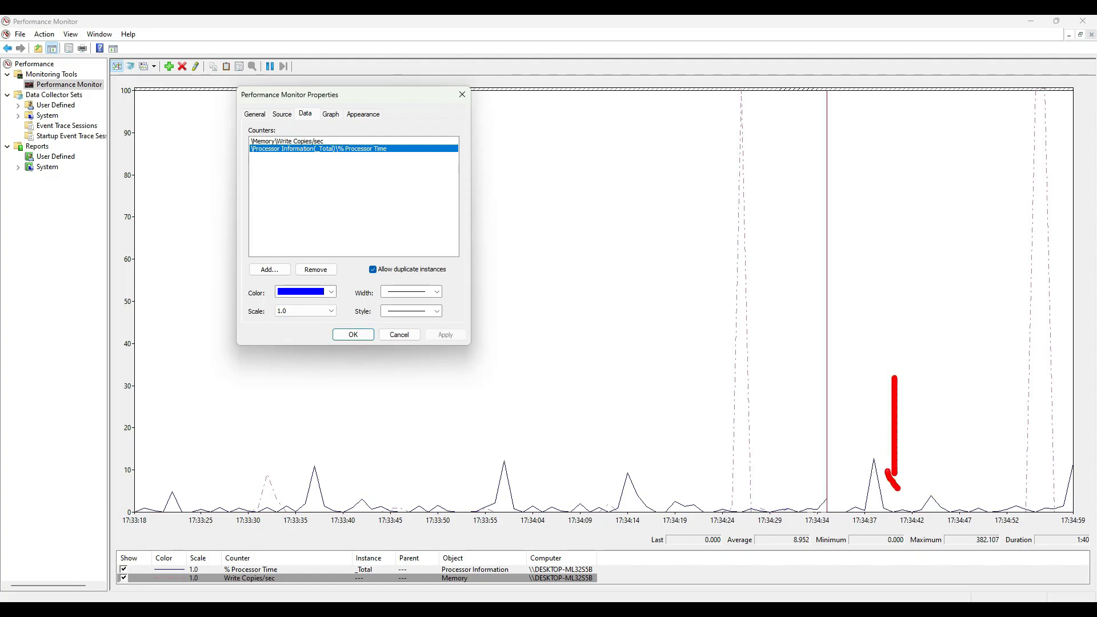
click(434, 293)
click(427, 325)
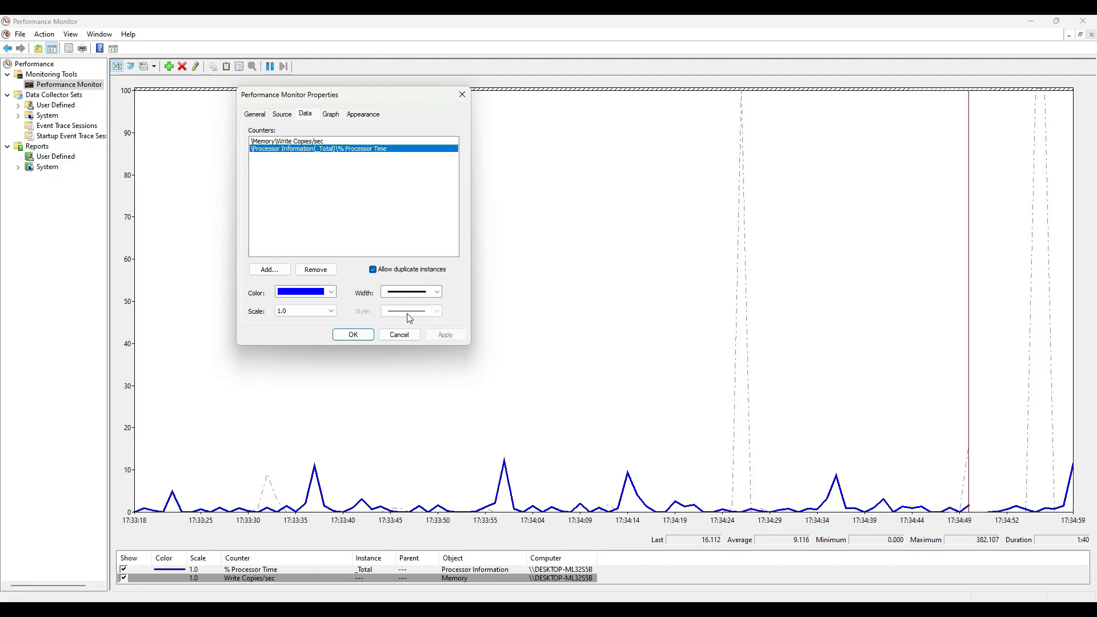
Step: Give the % Processor Time counter a dash-dotted line style in the graph
click(427, 293)
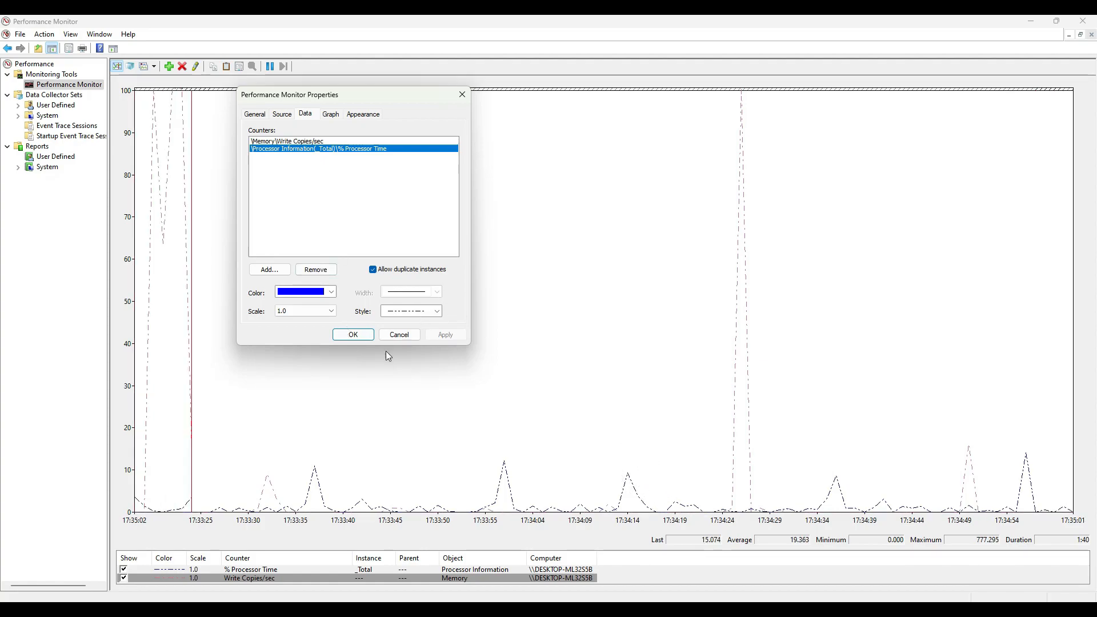
mouse_move(388, 209)
mouse_down()
mouse_move(407, 406)
mouse_move(451, 225)
mouse_up()
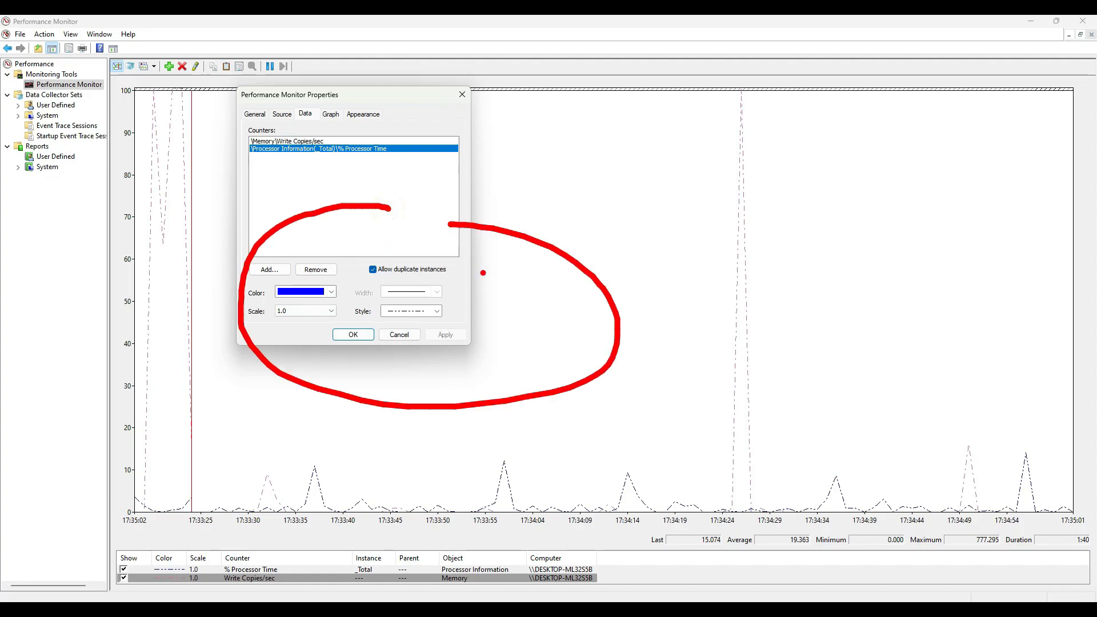
drag(303, 277, 324, 278)
drag(130, 228, 197, 219)
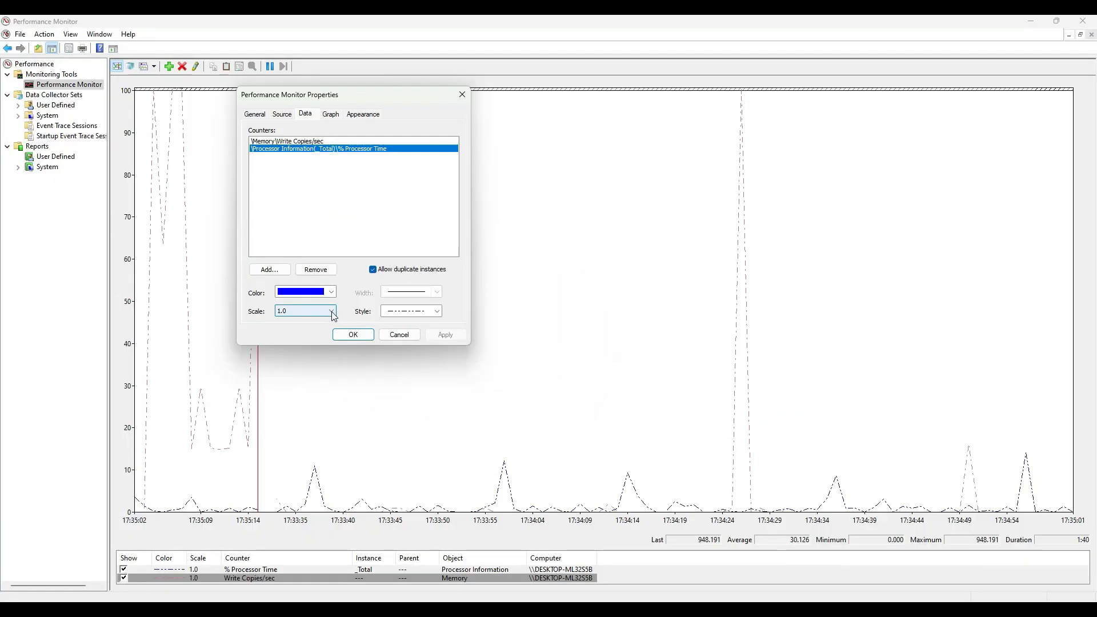
Step: Apply a scale of 1,000,000.0 to the % Processor Time counter and set it back to 1.0
click(278, 287)
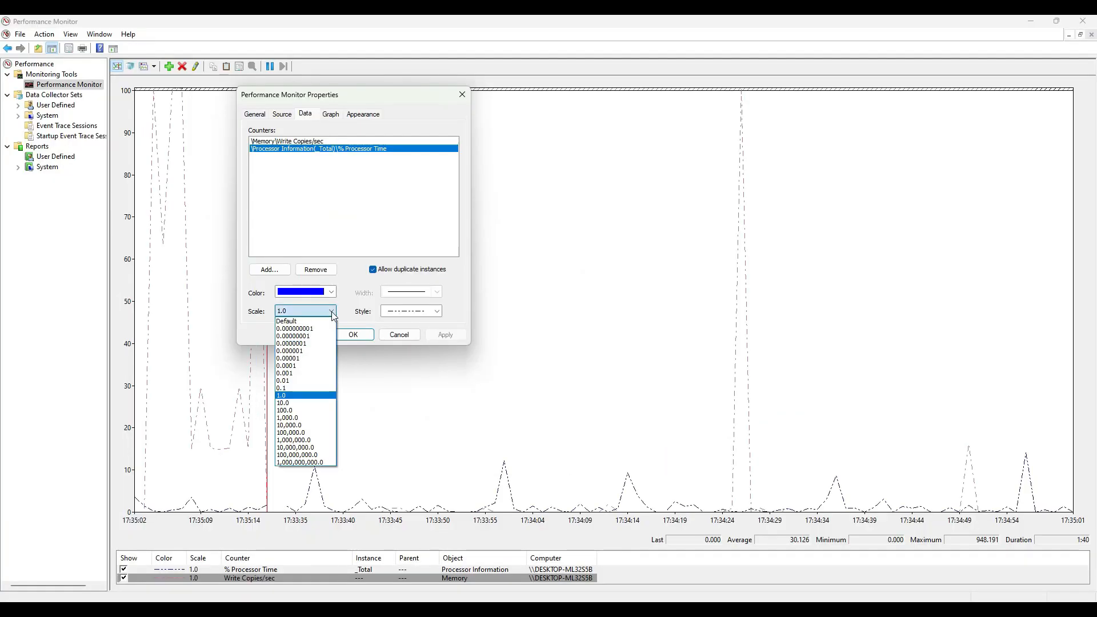
click(318, 440)
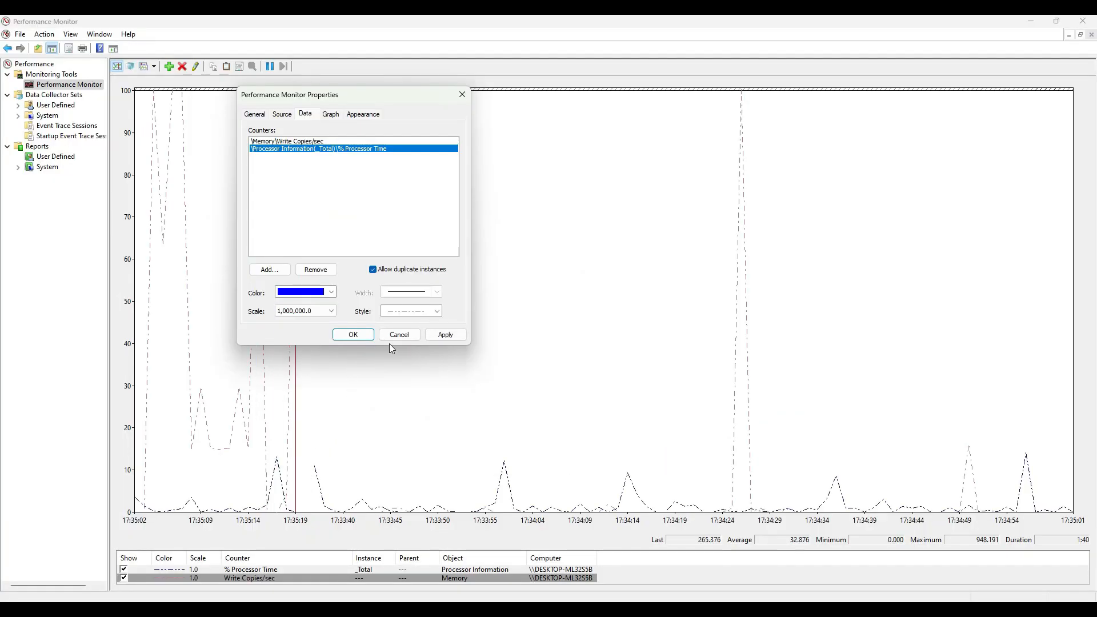
click(449, 336)
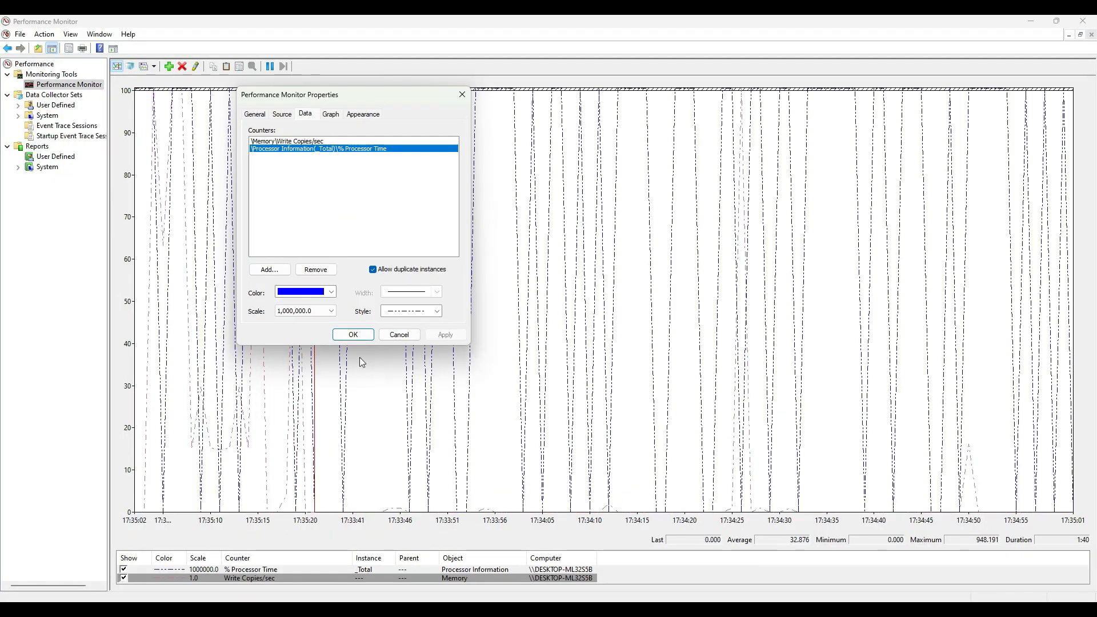
click(331, 312)
click(303, 395)
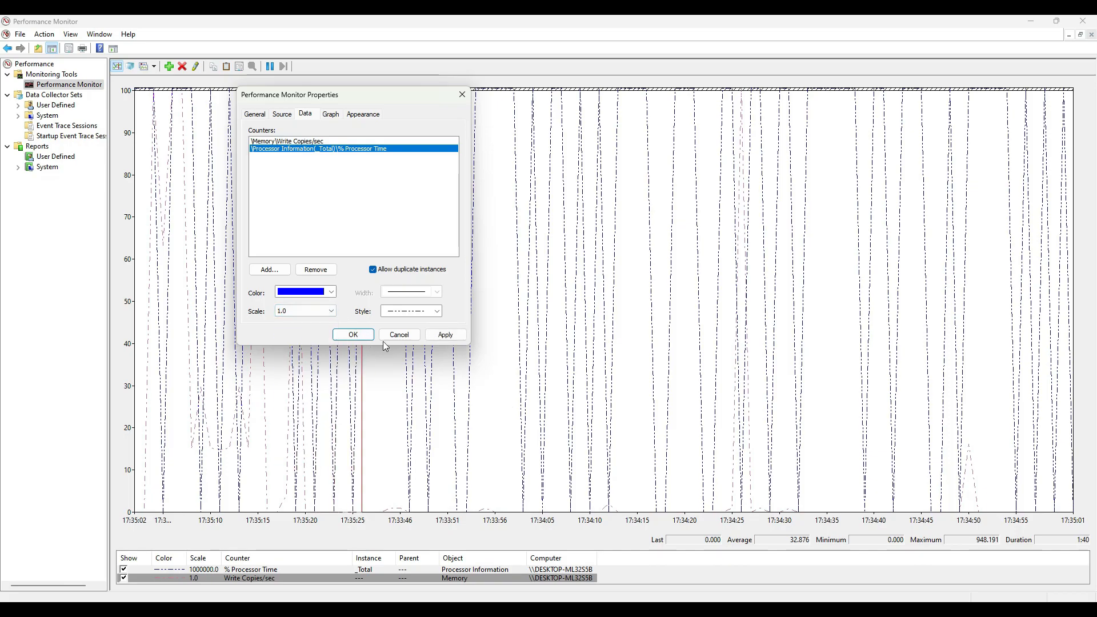
click(446, 334)
Step: Try log files as the data source, opening the log file selection and cancelling it without choosing a file
click(282, 114)
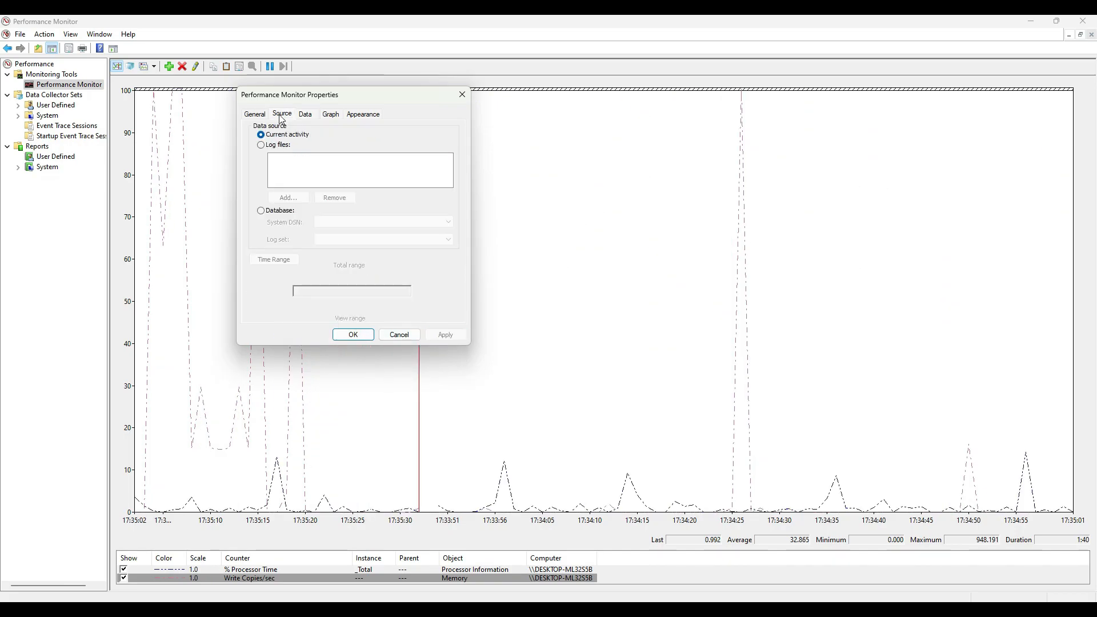
click(272, 147)
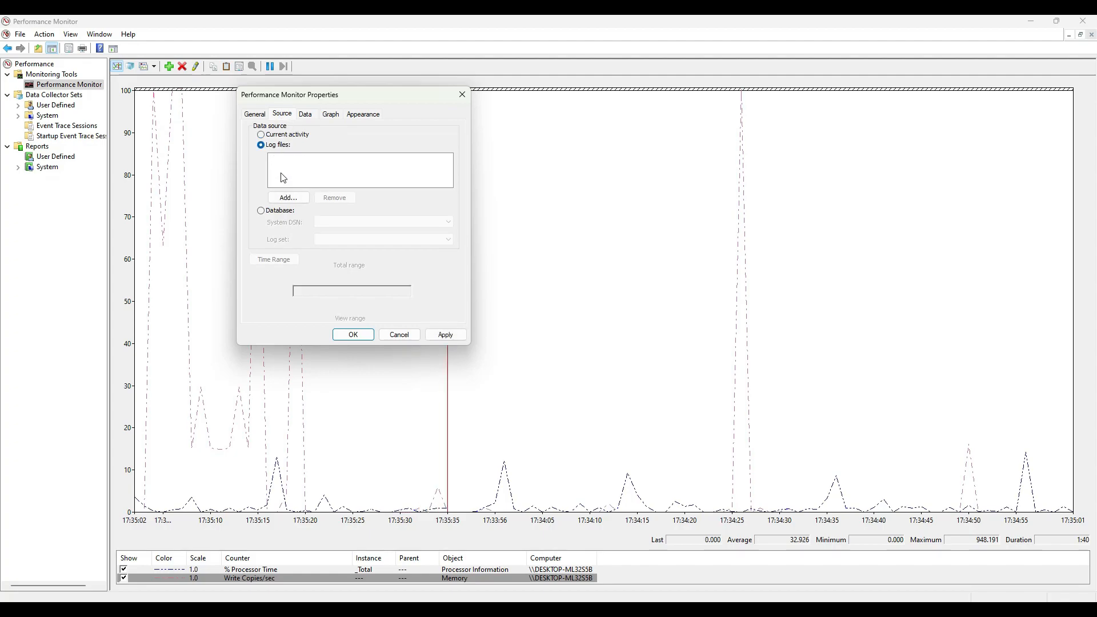
click(291, 198)
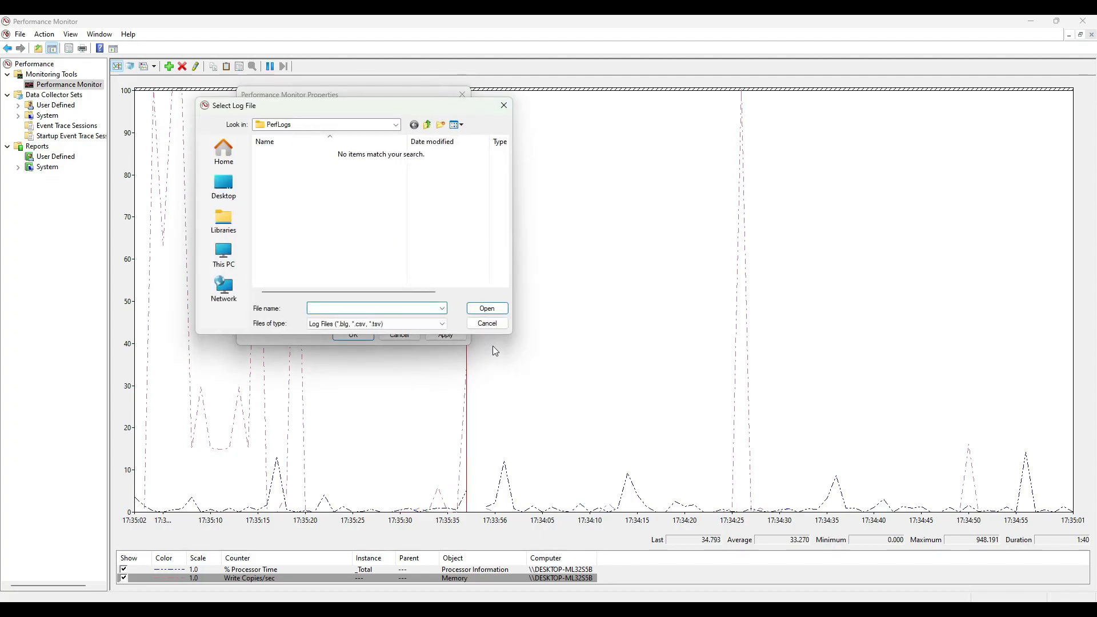
click(487, 323)
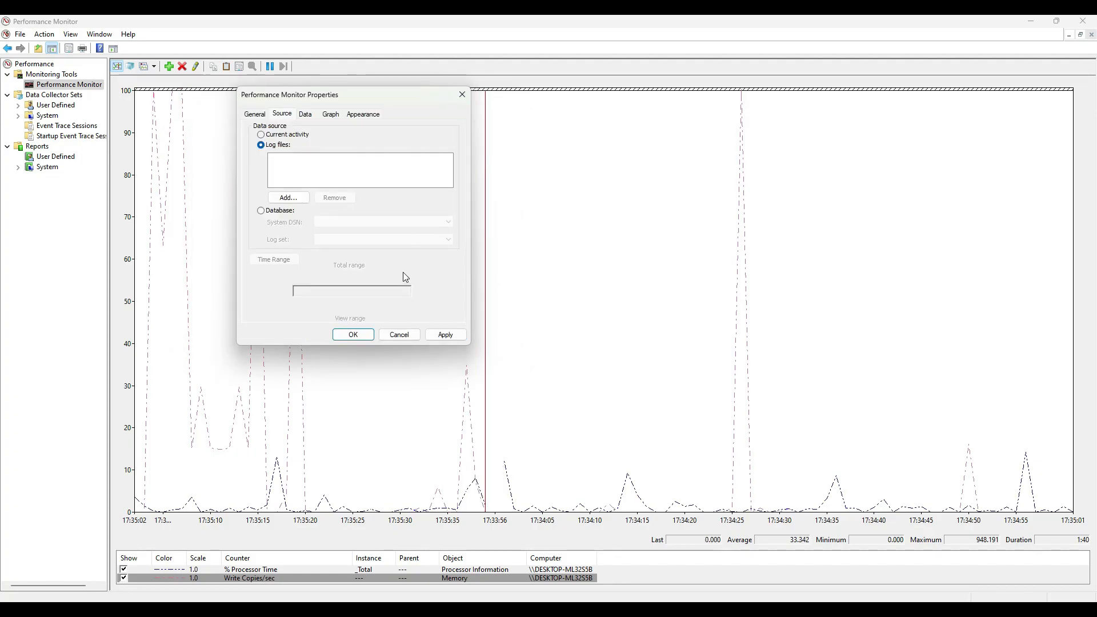
click(307, 117)
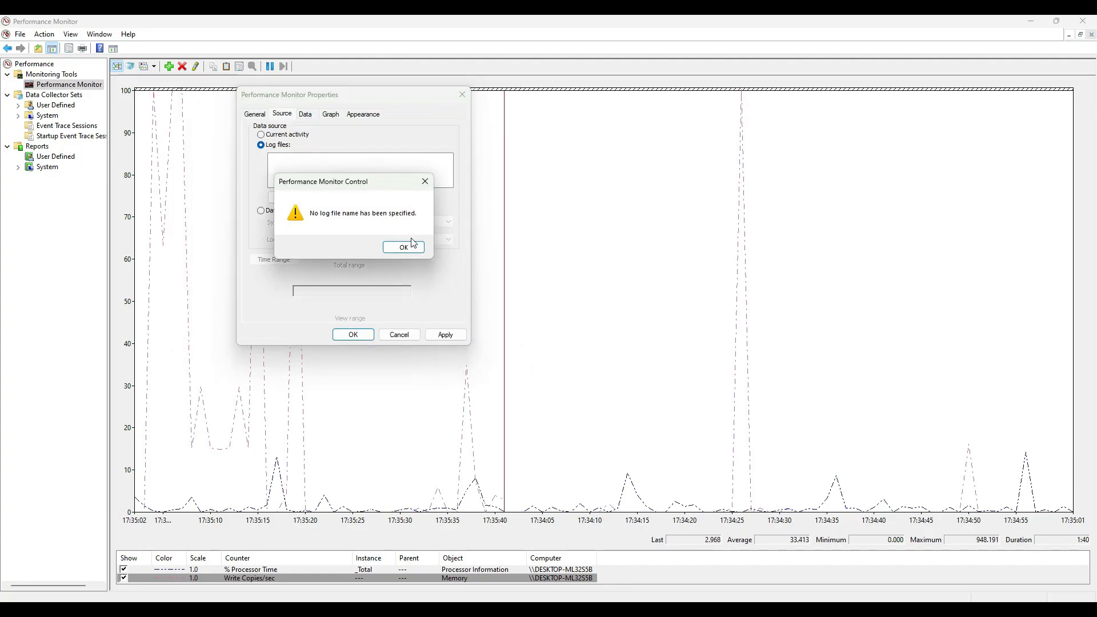
click(412, 244)
Step: Review the graph display settings, the appearance settings and the list of elements that can be recolored, and close the properties
click(331, 114)
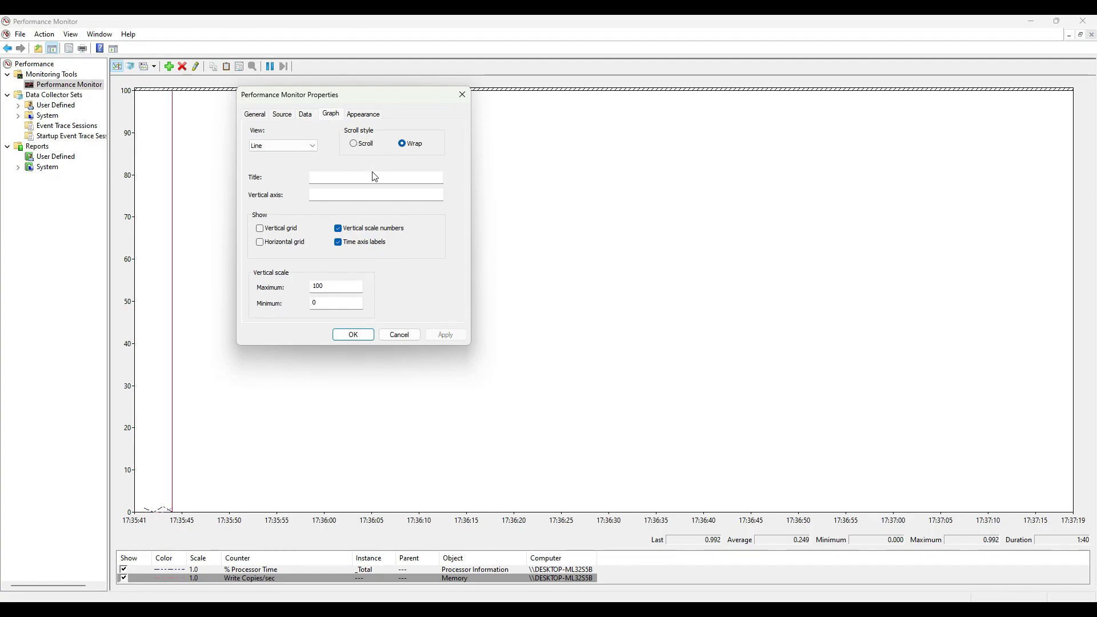
mouse_move(360, 95)
mouse_down()
mouse_move(207, 153)
mouse_move(447, 119)
mouse_up()
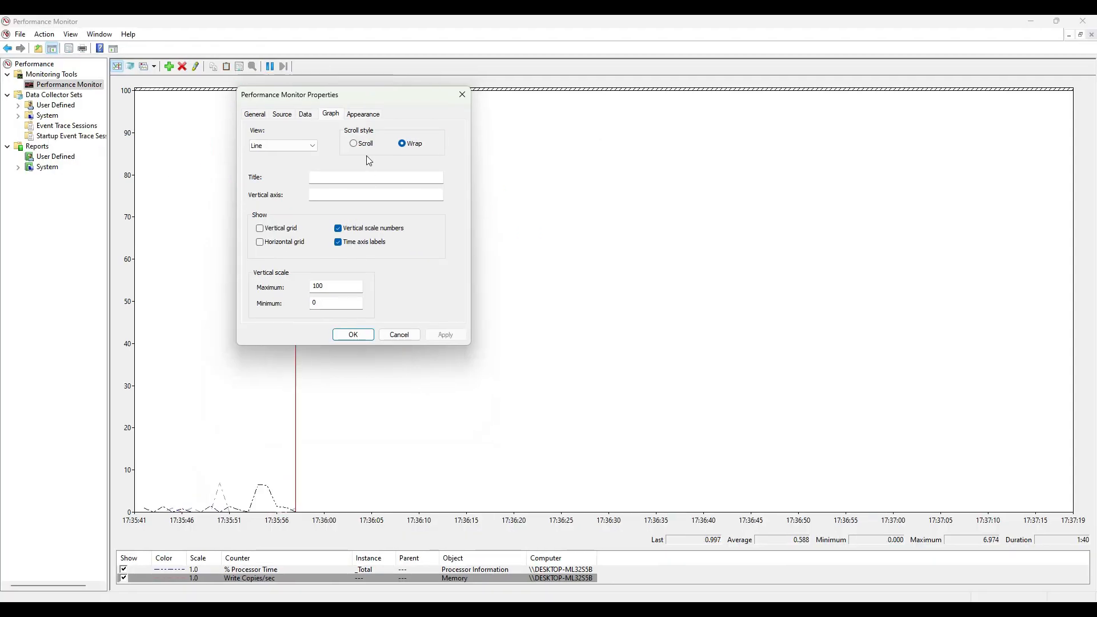
click(362, 117)
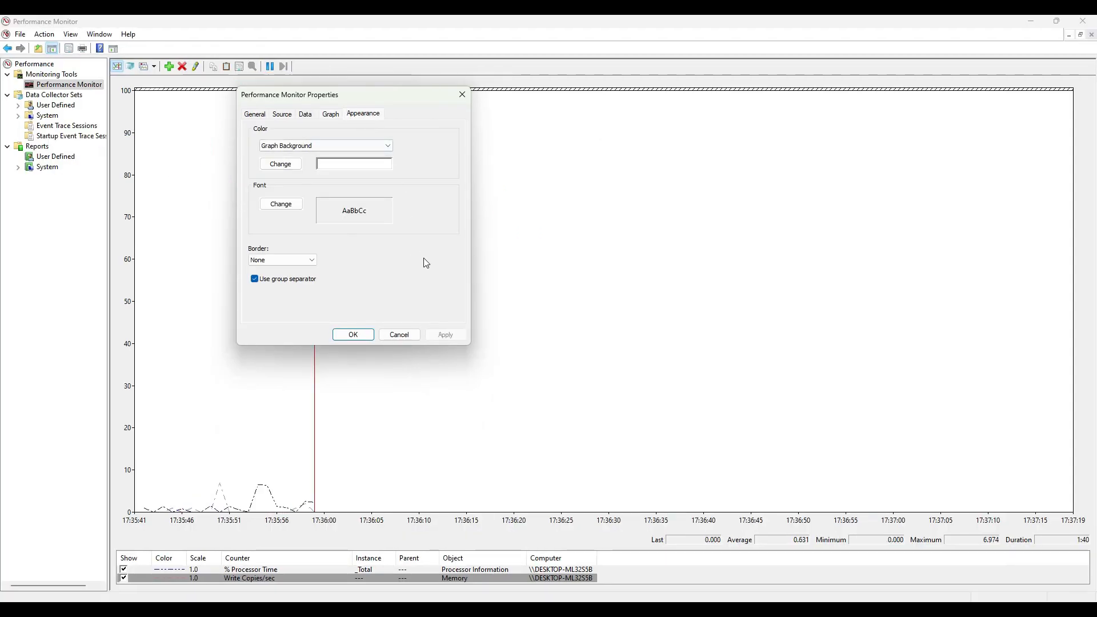
click(386, 146)
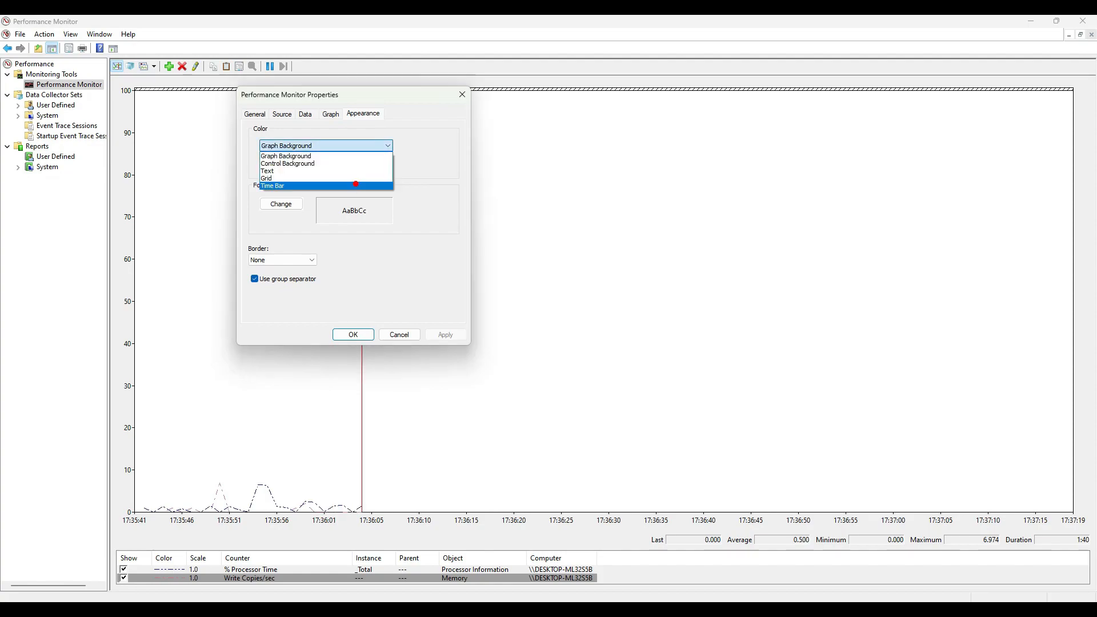
mouse_move(308, 95)
mouse_down()
mouse_move(425, 257)
mouse_move(379, 101)
mouse_up()
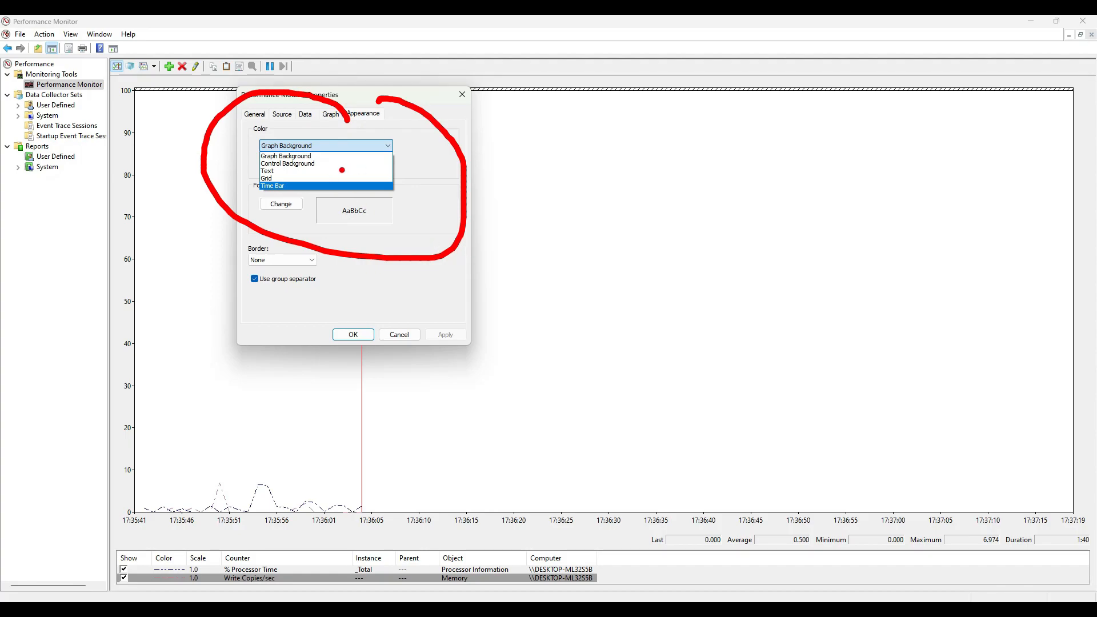
drag(304, 173, 350, 166)
key(Escape)
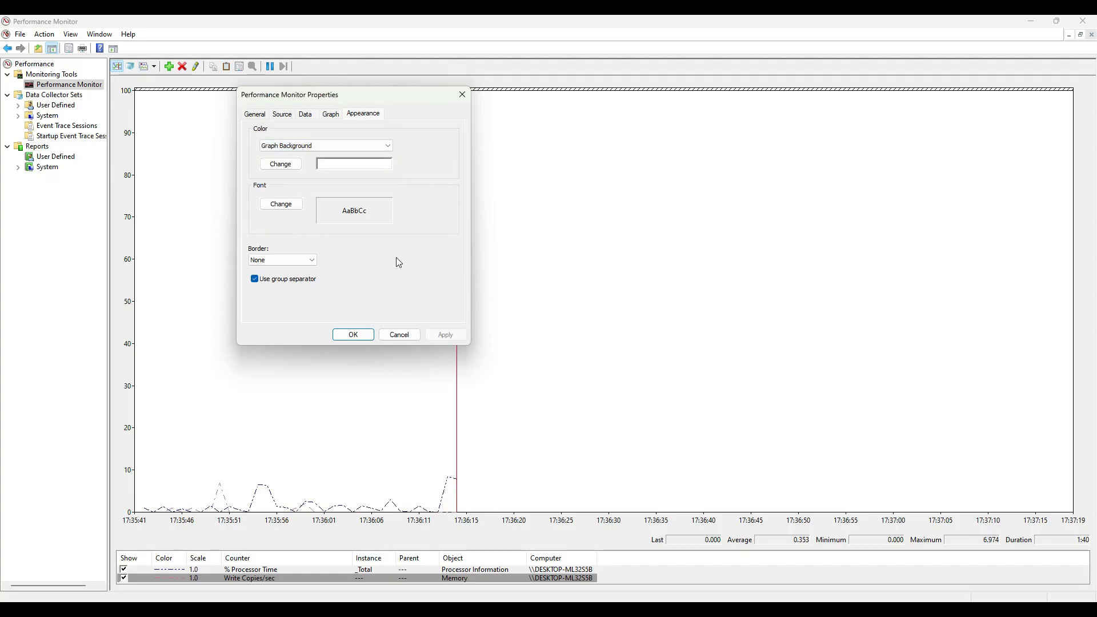
key(Escape)
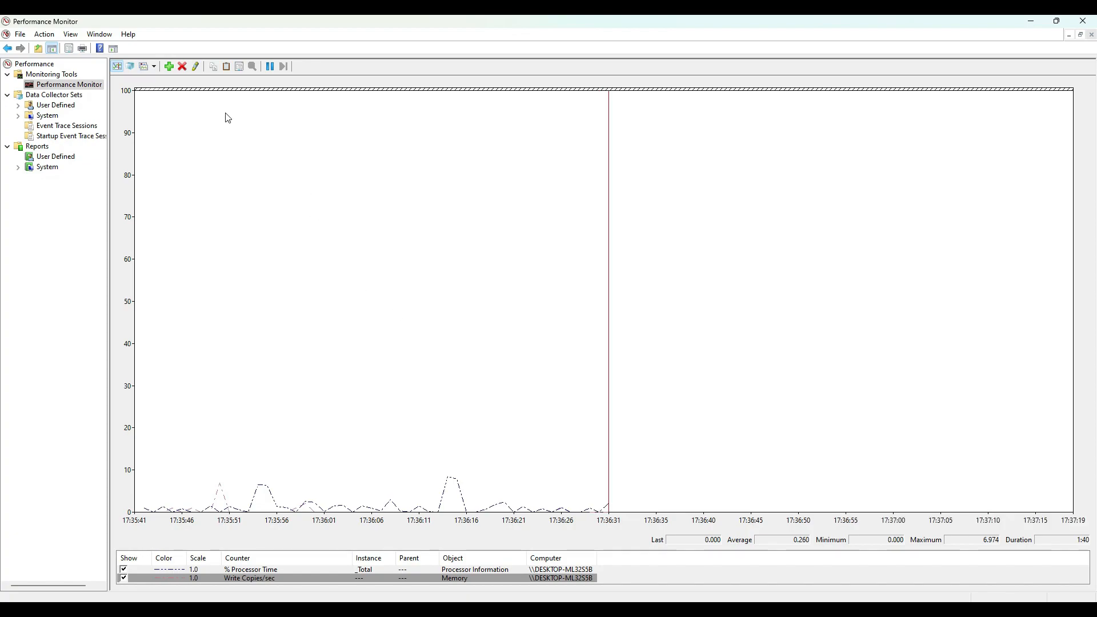
Step: Highlight the Write Copies/sec counter in the graph and dismiss the properties without changes
click(197, 67)
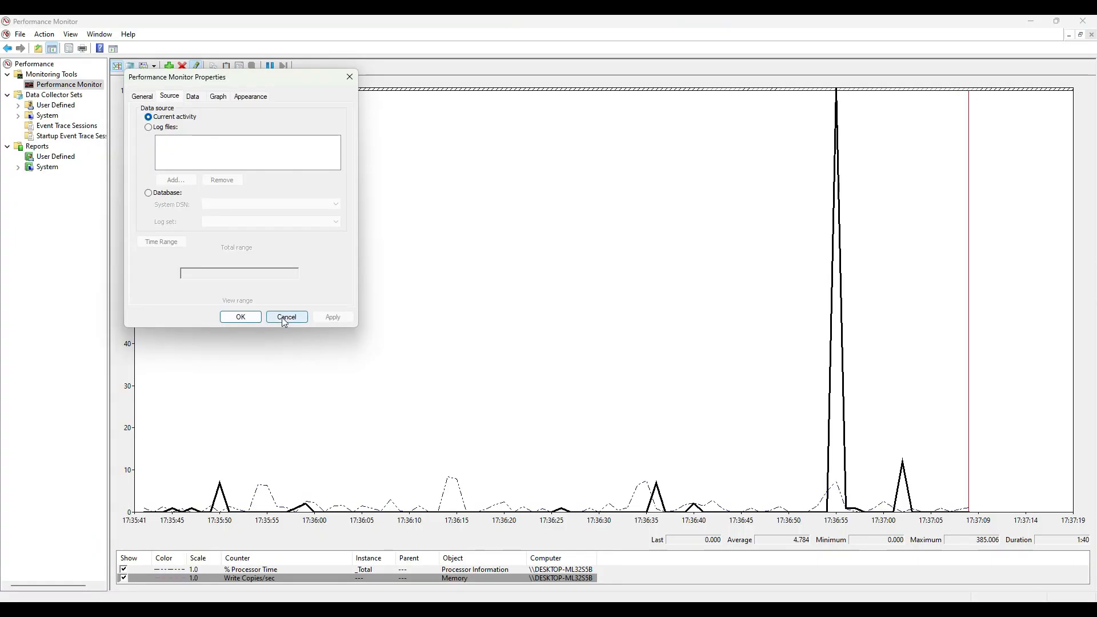
click(287, 318)
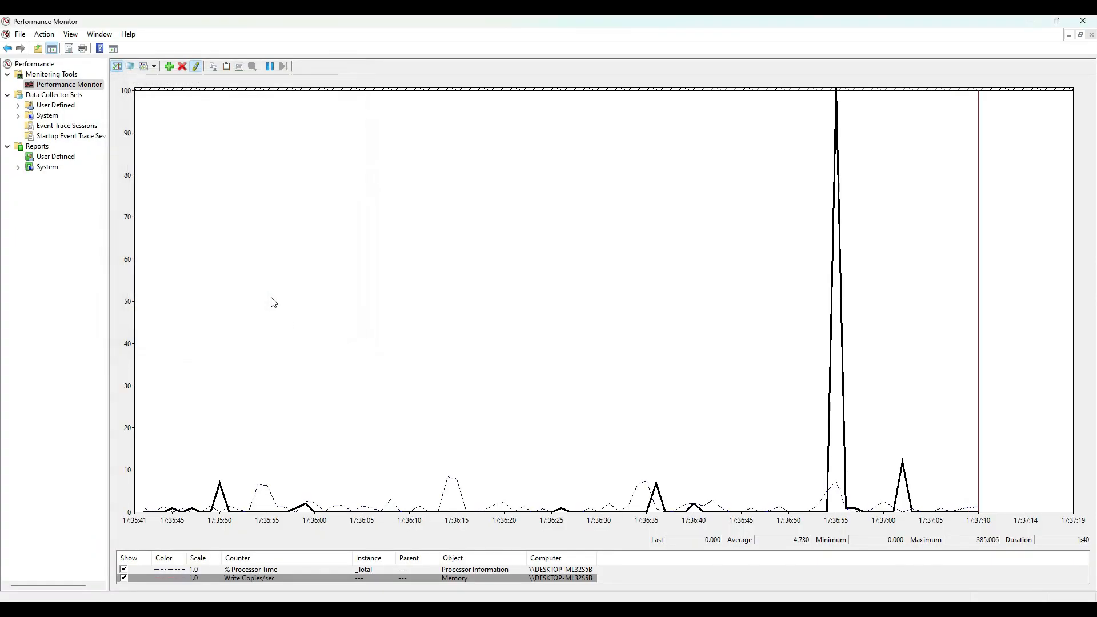
click(239, 67)
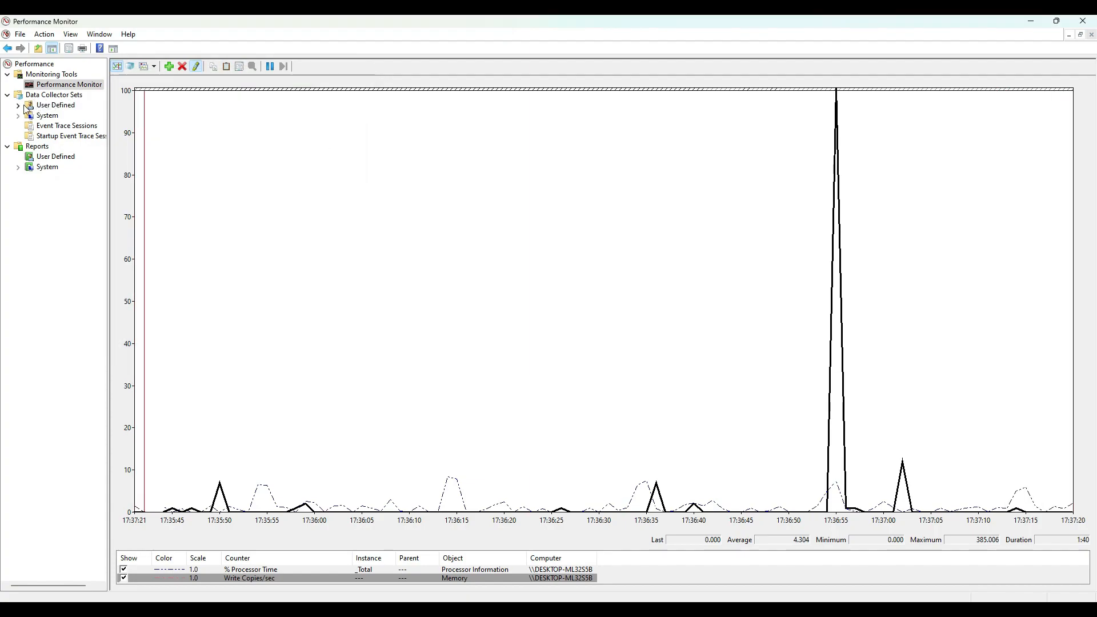
Step: Start a new user-defined data collector set from a template, keeping the name New Data Collector Set
click(57, 107)
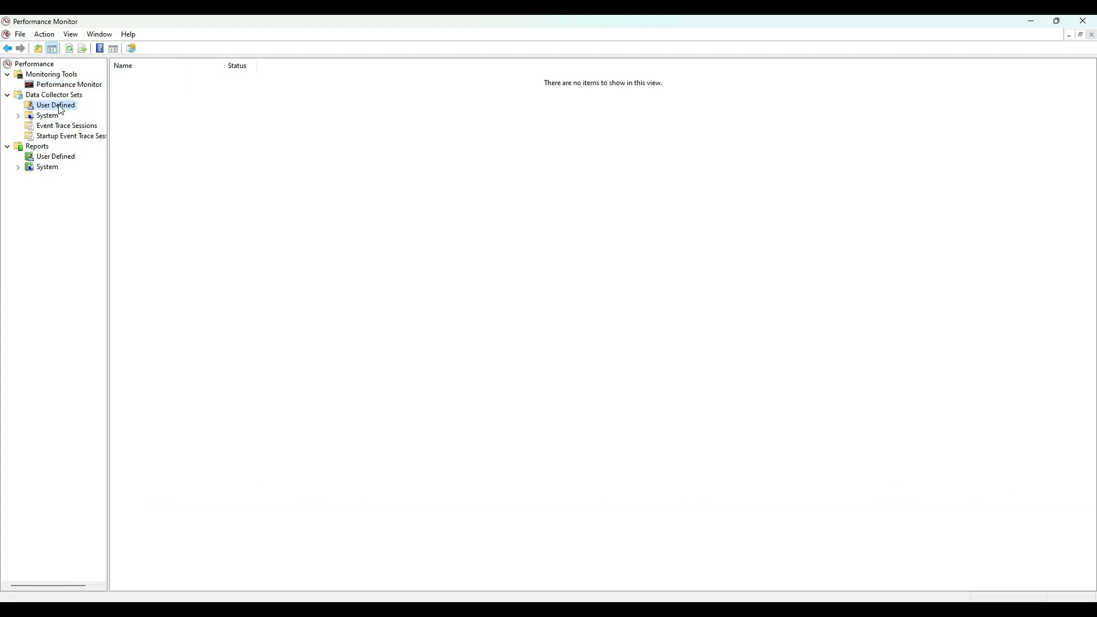
right_click(68, 108)
mouse_move(132, 117)
click(231, 121)
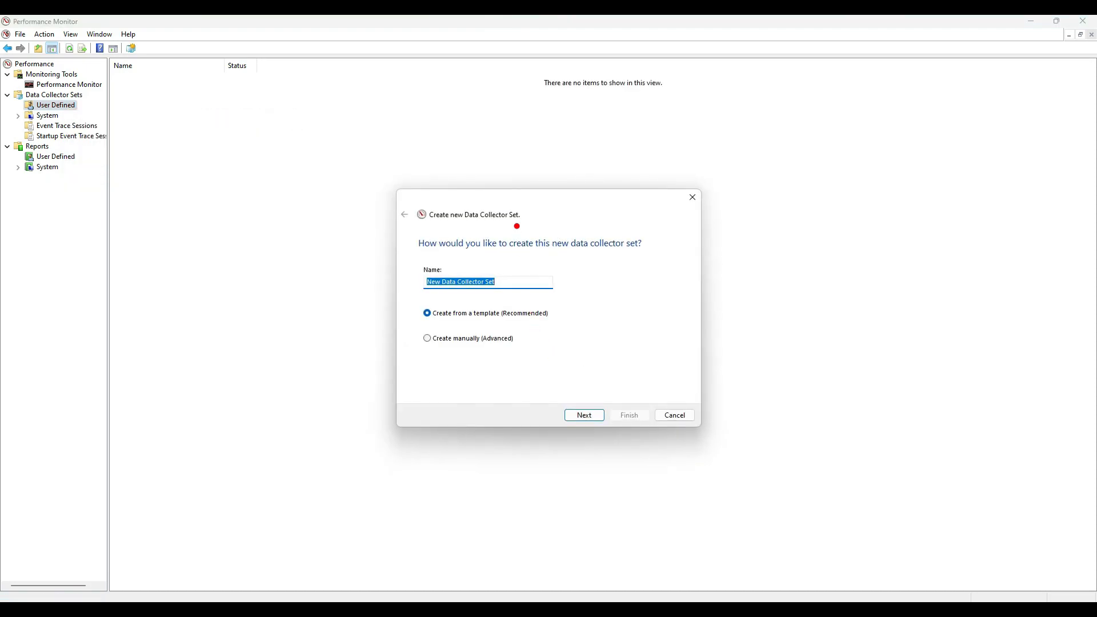
key(Return)
mouse_move(481, 217)
mouse_down()
mouse_move(356, 321)
mouse_move(527, 216)
mouse_up()
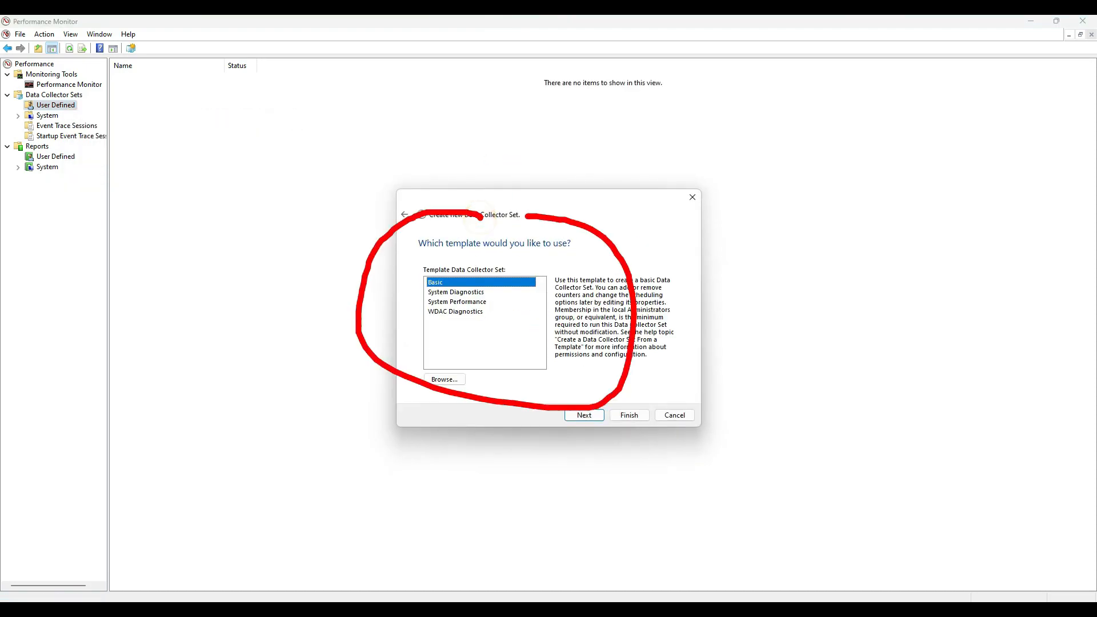
key(Escape)
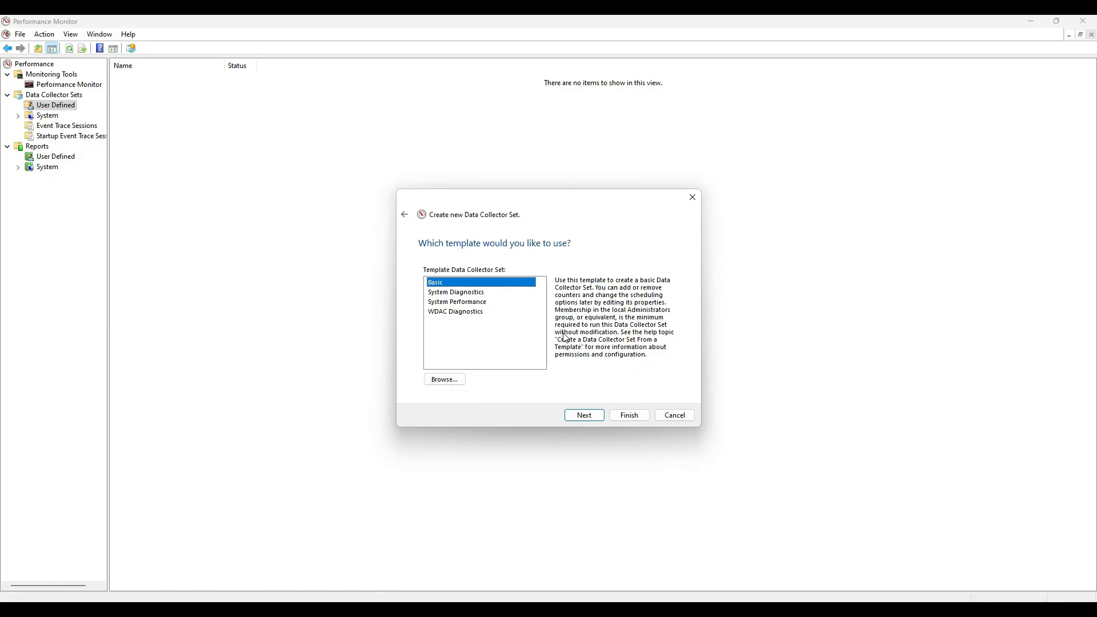
Step: Look over the available data collector set templates and read the description of WDAC Diagnostics
key(ctrl+1)
drag(392, 288, 445, 292)
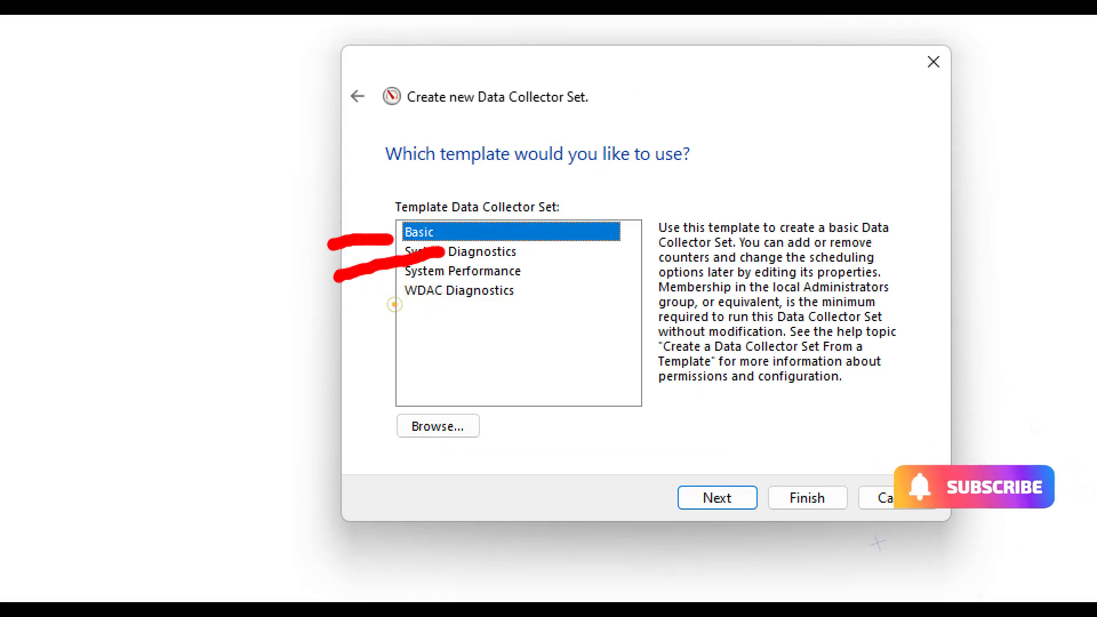
drag(319, 302, 408, 284)
drag(337, 335, 408, 293)
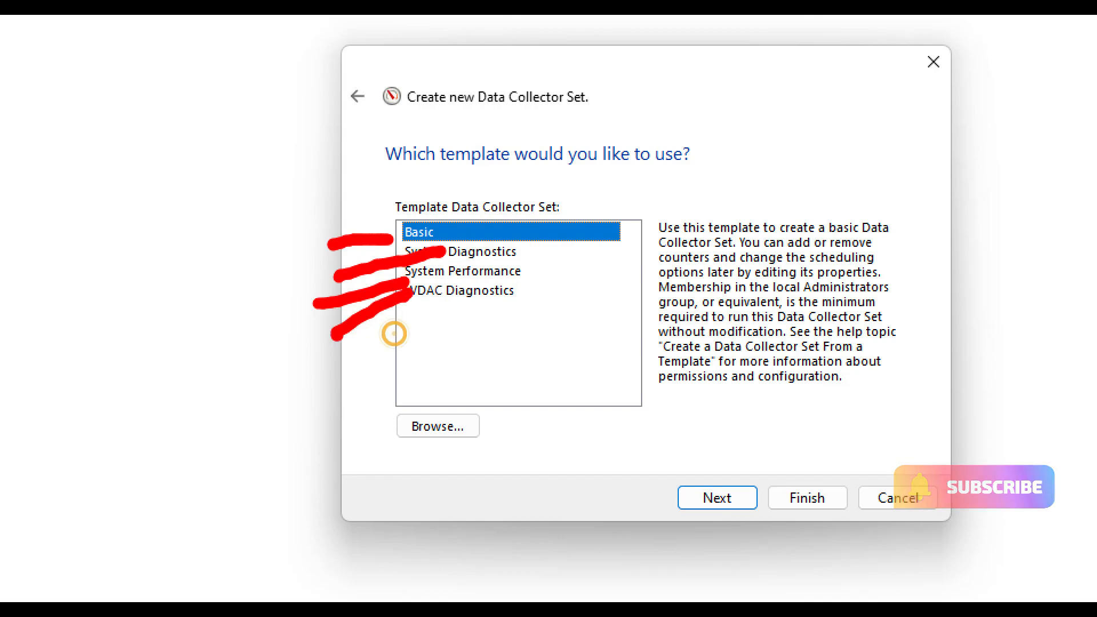
key(Escape)
click(464, 312)
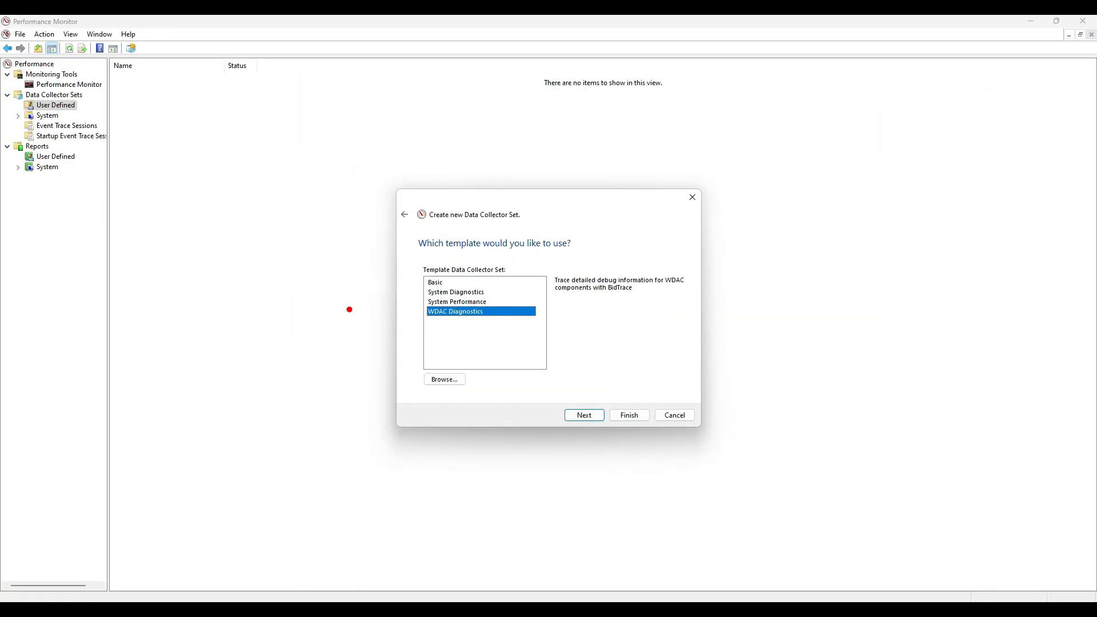
key(ctrl+1)
drag(628, 272, 848, 269)
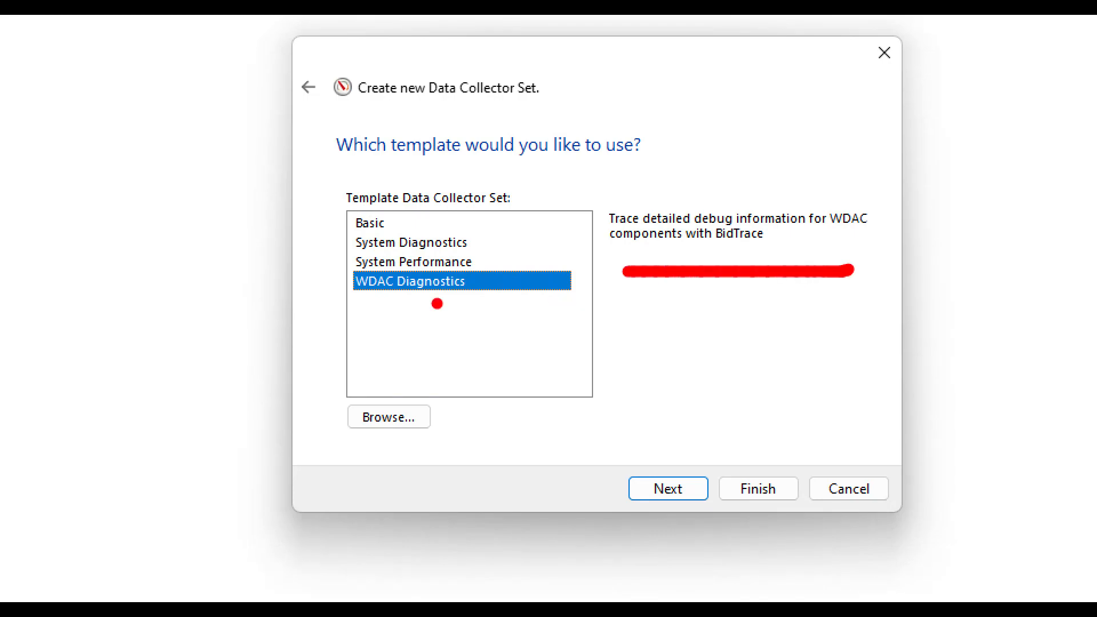
key(Escape)
Step: Compare the descriptions of the System Performance and System Diagnostics templates and select System Performance
click(466, 303)
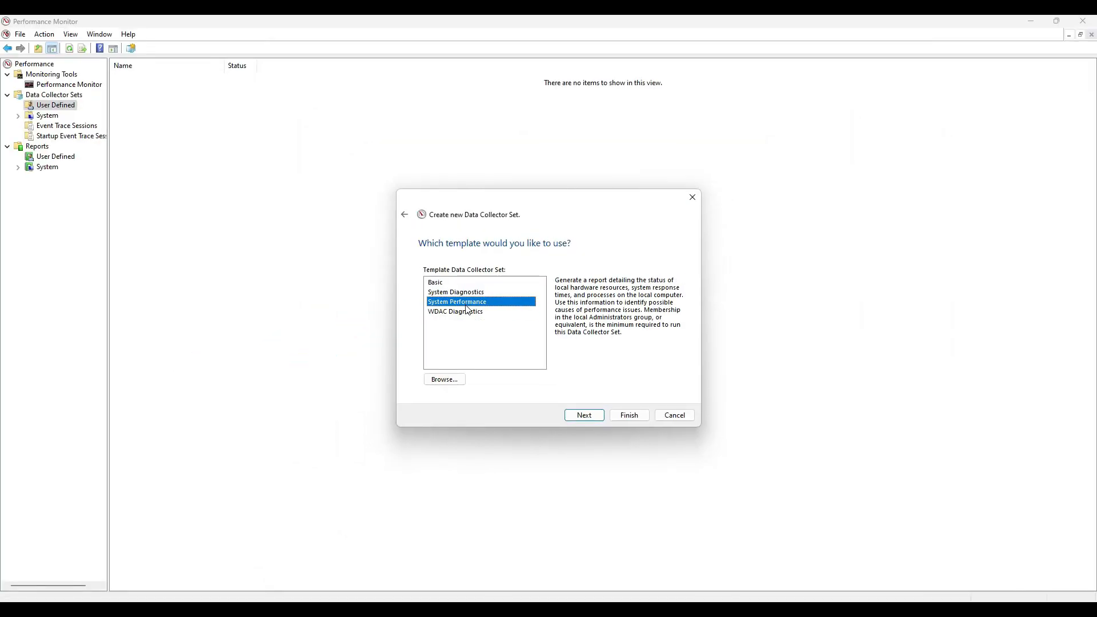
mouse_move(544, 256)
mouse_down()
mouse_move(704, 306)
mouse_move(626, 235)
mouse_up()
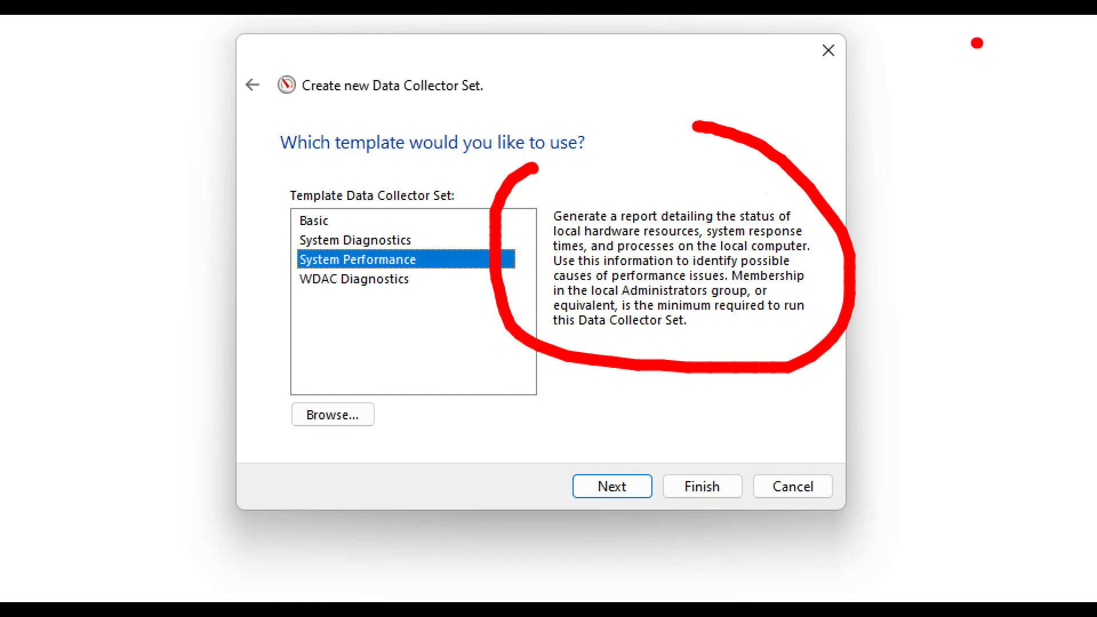
drag(978, 43, 827, 167)
mouse_move(810, 125)
mouse_down()
mouse_move(811, 192)
mouse_move(883, 197)
mouse_up()
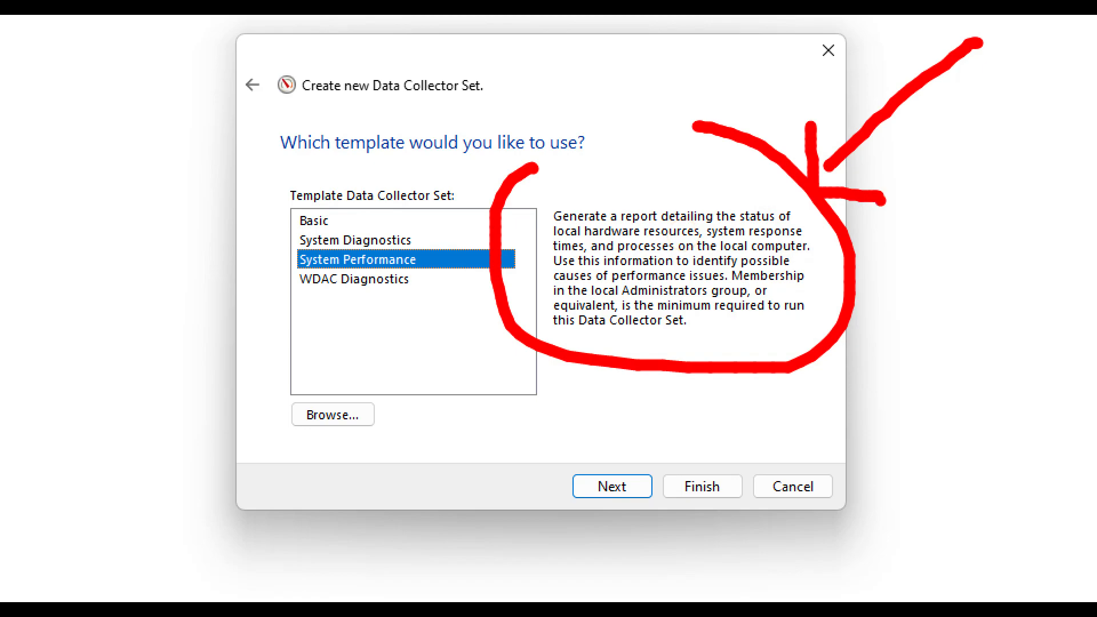
key(Escape)
click(478, 296)
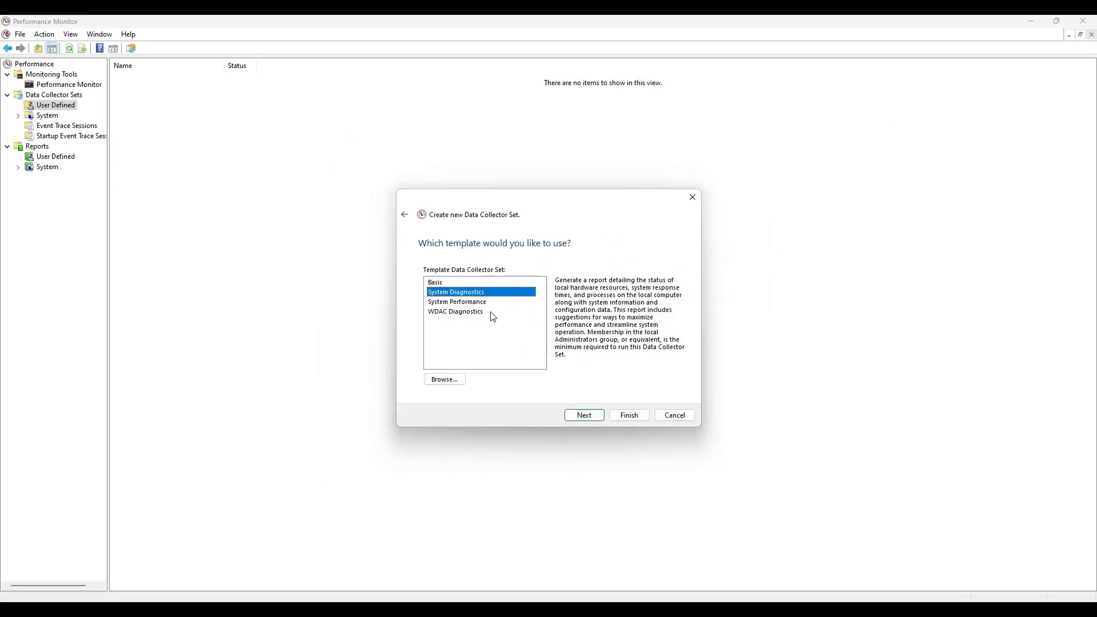
click(476, 302)
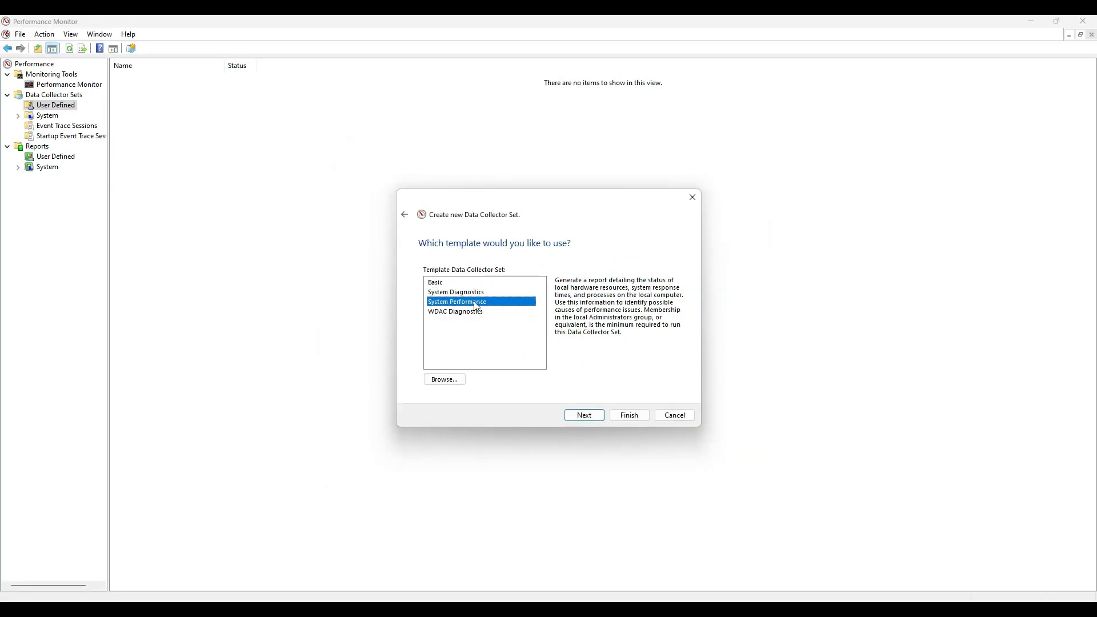
Step: Set the root directory to a new Downloads folder named New Performance Monitor Data and finish creating the data collector set
click(584, 416)
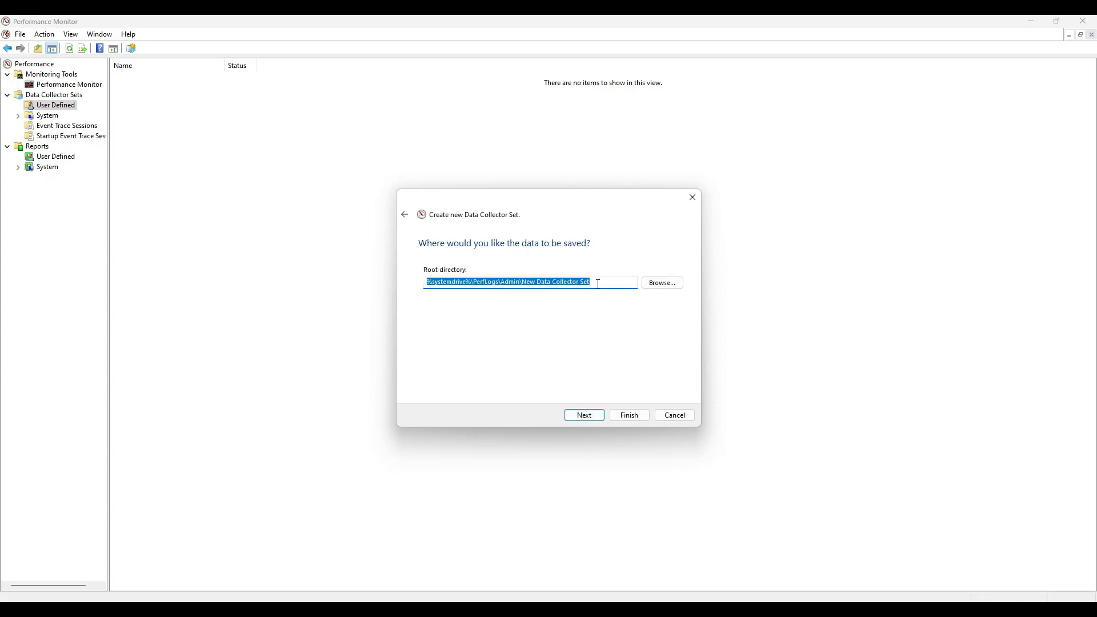
click(656, 285)
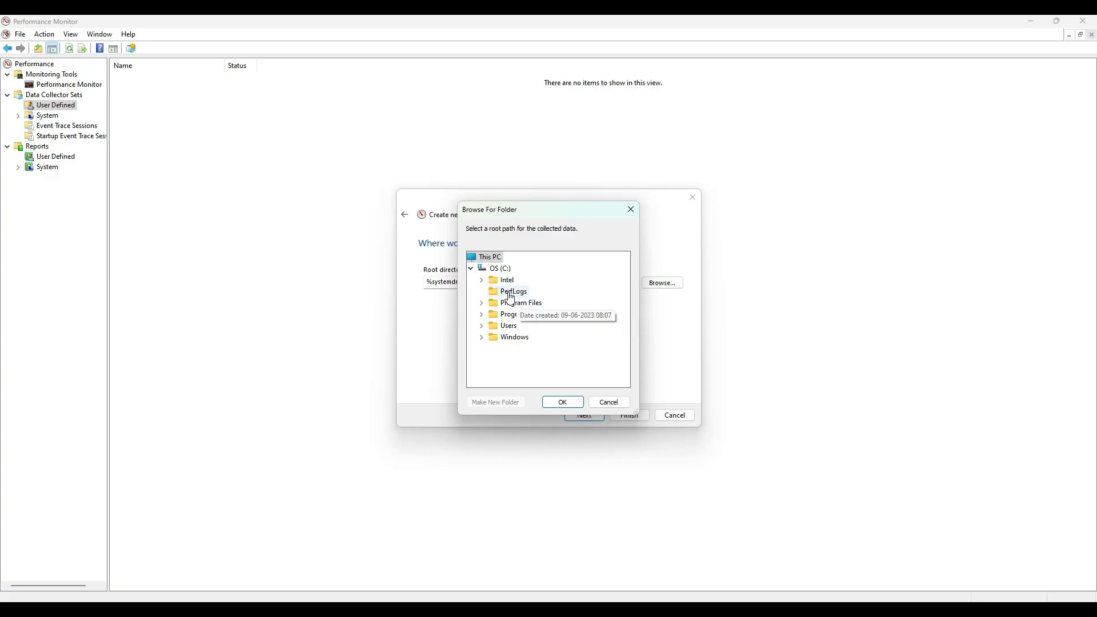
click(511, 327)
click(524, 336)
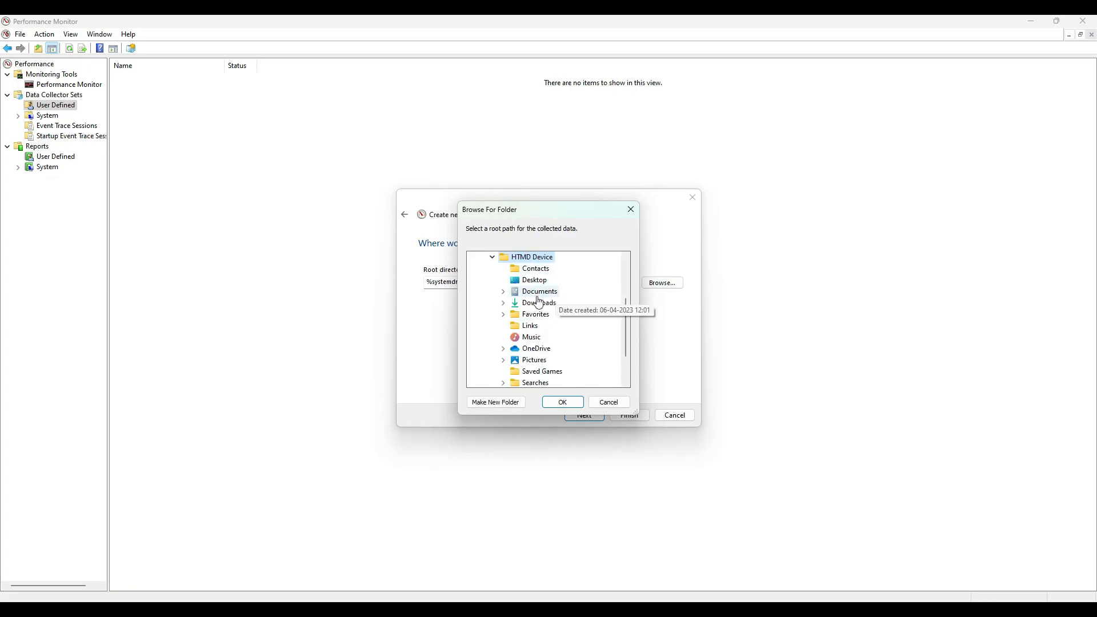
click(539, 303)
key(alt+m)
text(New Performance Monitor Data)
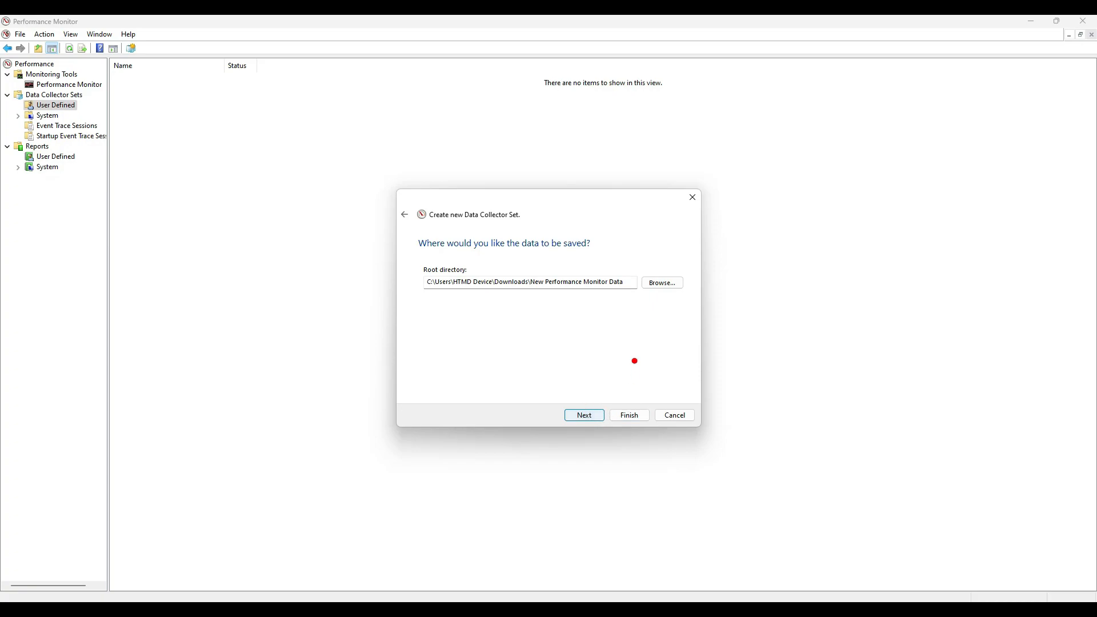
click(631, 420)
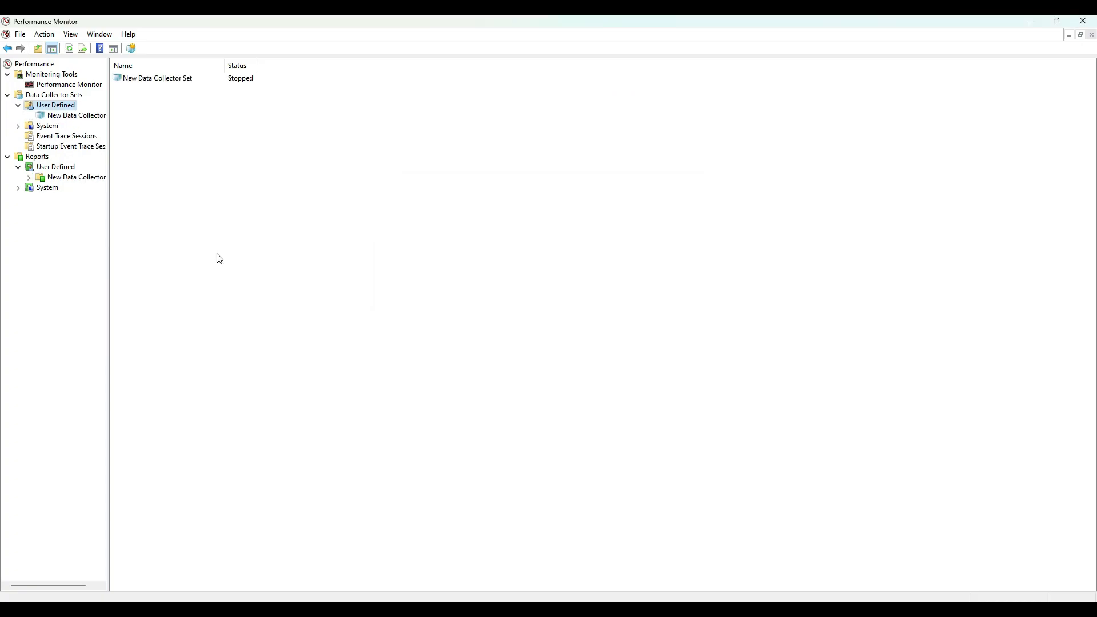
Step: Review the commands available for New Data Collector Set and start its data collection
right_click(165, 79)
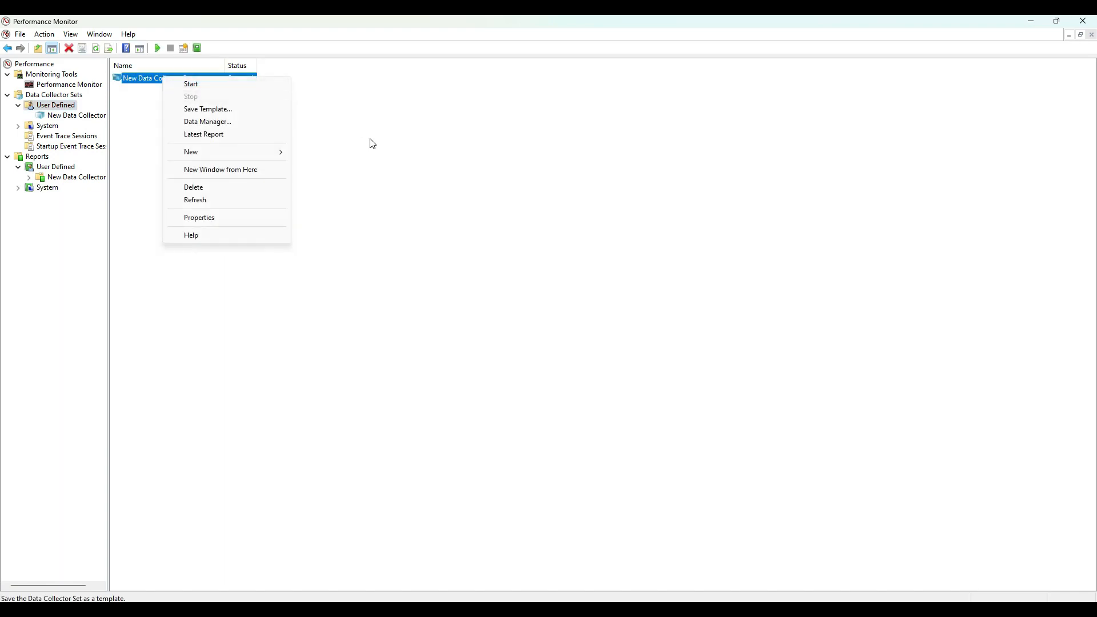
click(369, 142)
right_click(176, 84)
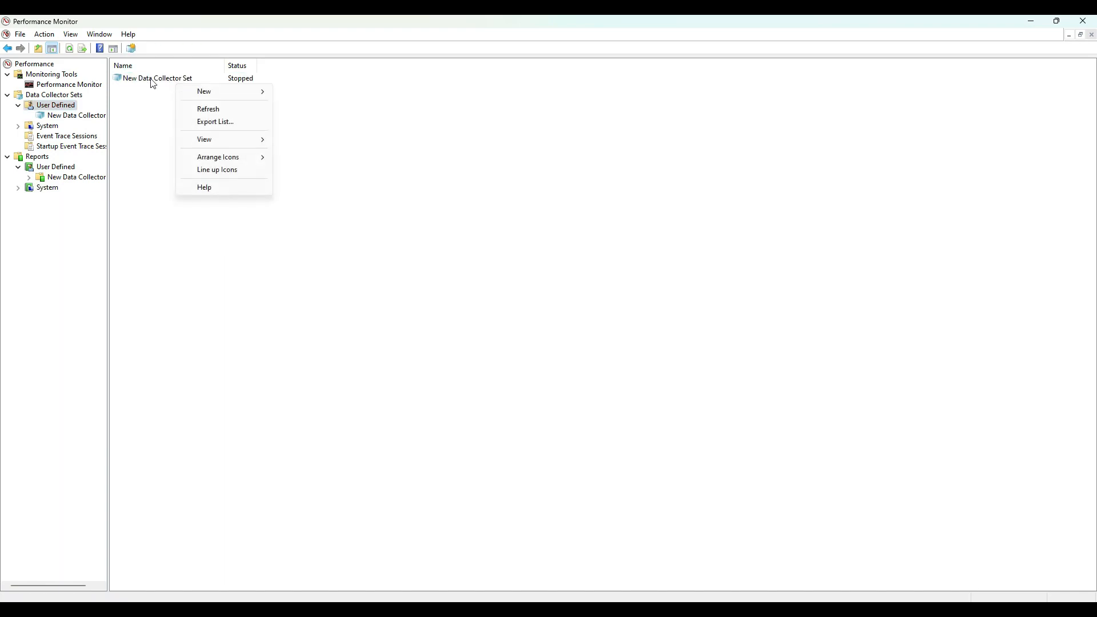
click(152, 84)
right_click(145, 84)
mouse_move(153, 56)
mouse_down()
mouse_move(255, 171)
mouse_move(221, 54)
mouse_up()
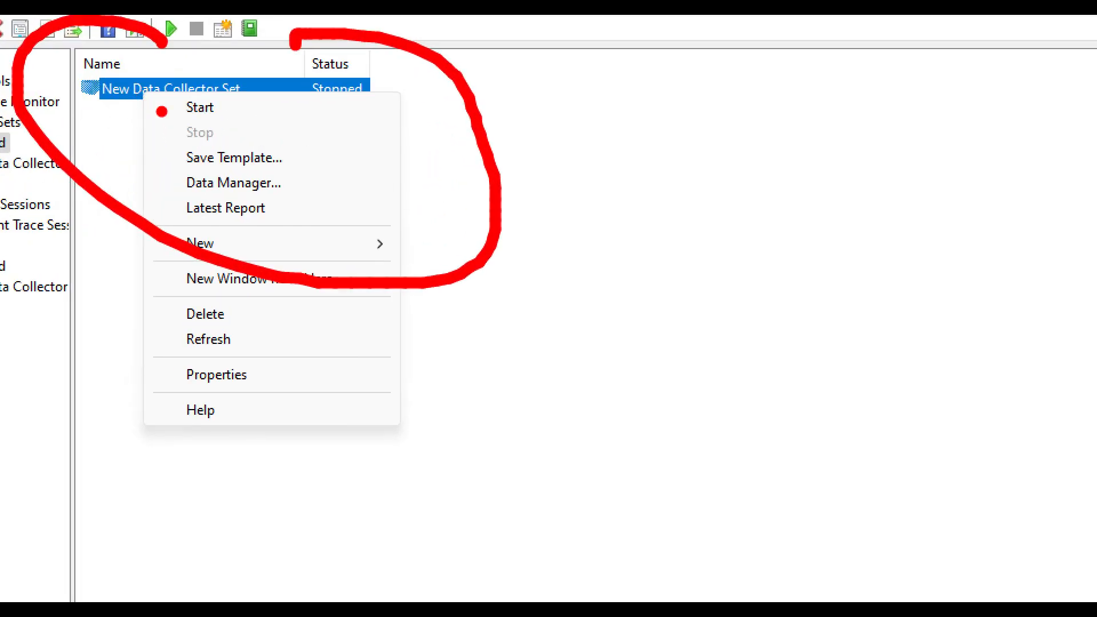
drag(175, 123, 247, 122)
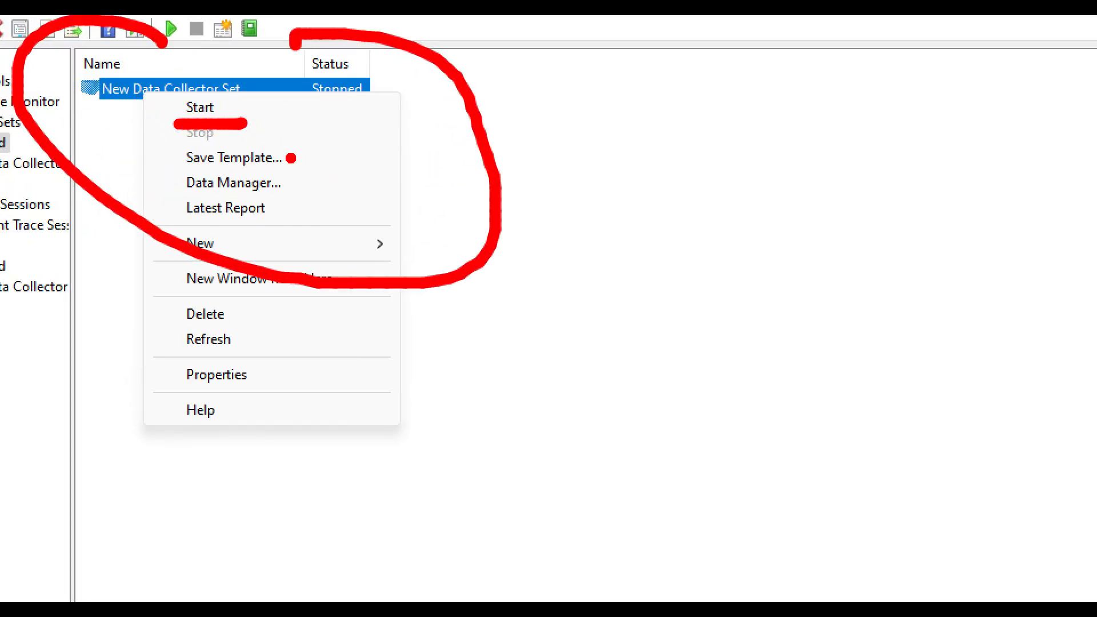
drag(289, 158, 448, 143)
drag(296, 192, 418, 171)
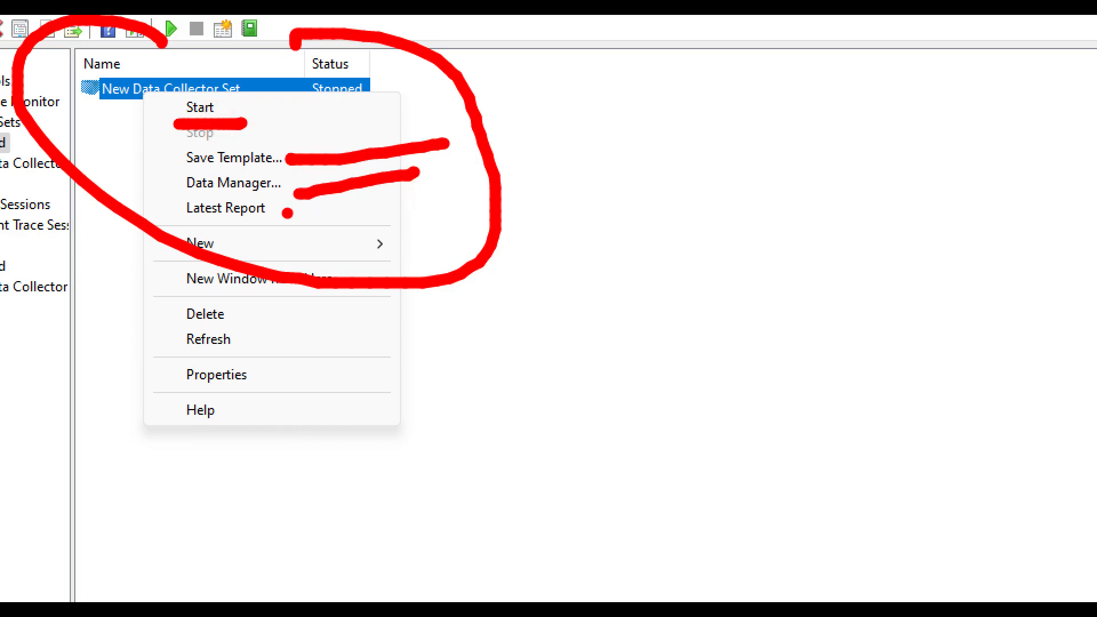
key(Escape)
click(199, 107)
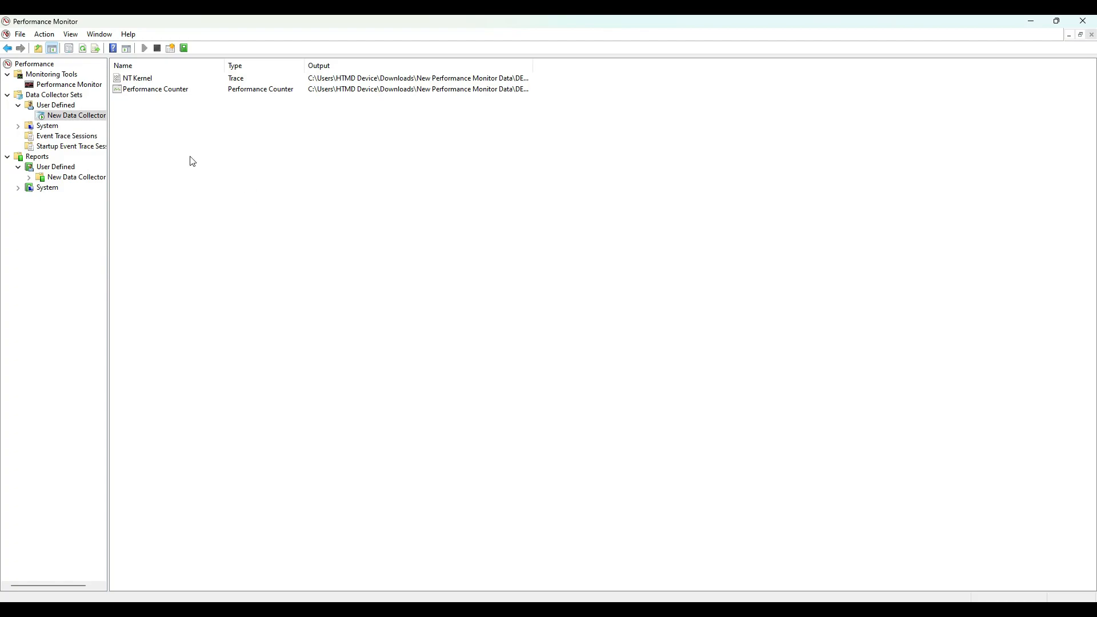
Step: Review the counters in the collector set's Performance Counter properties and dismiss them without changes
right_click(88, 116)
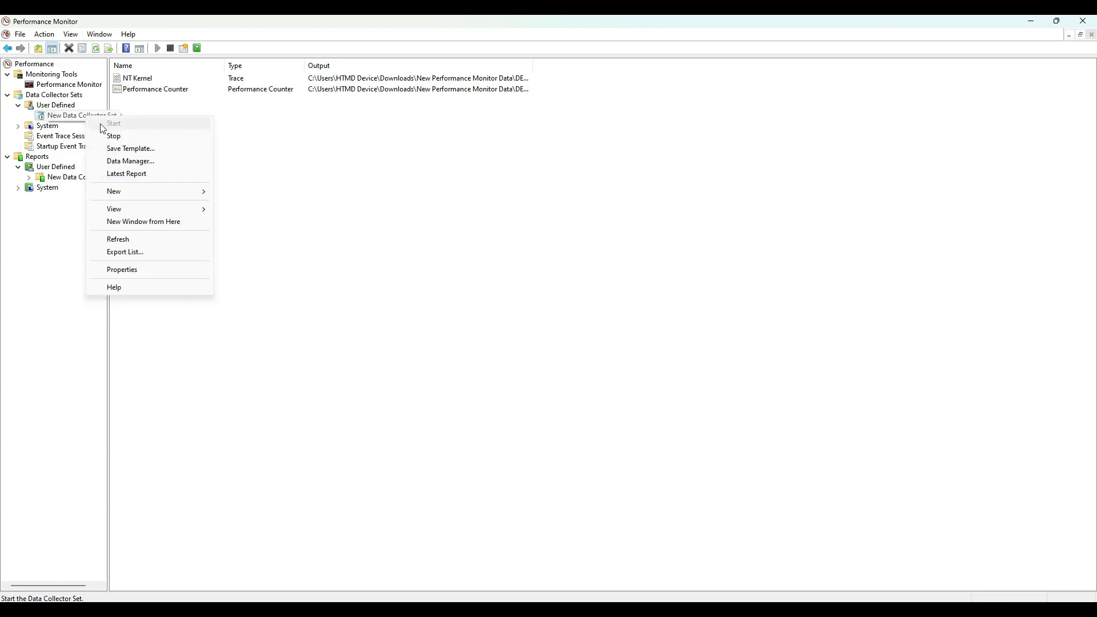
click(286, 172)
right_click(178, 91)
click(216, 123)
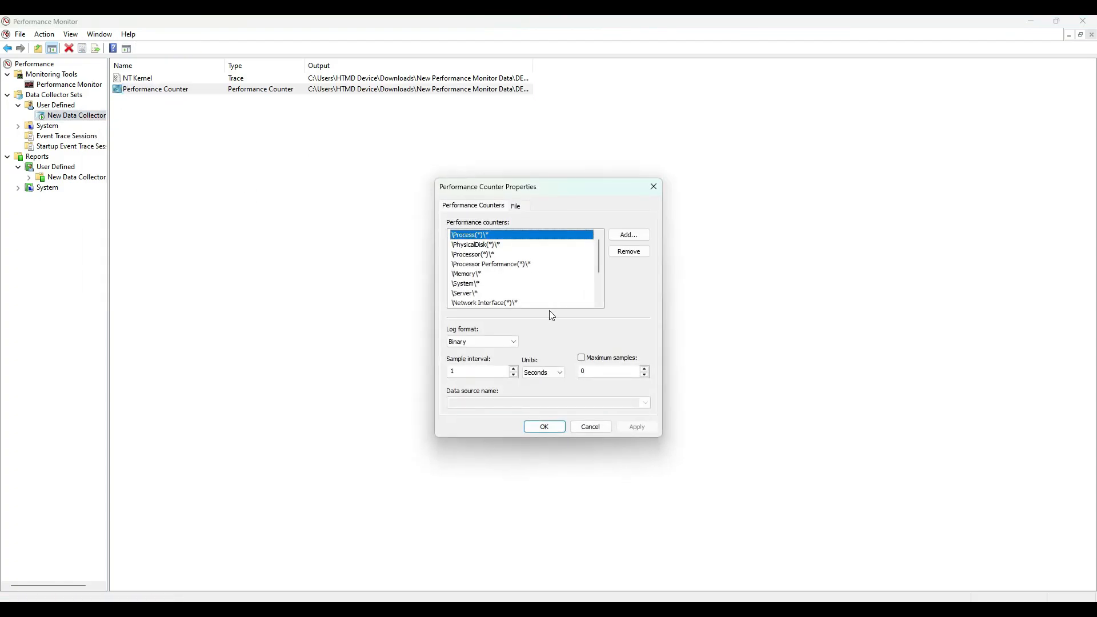
scroll(583, 295, down, 2)
click(589, 428)
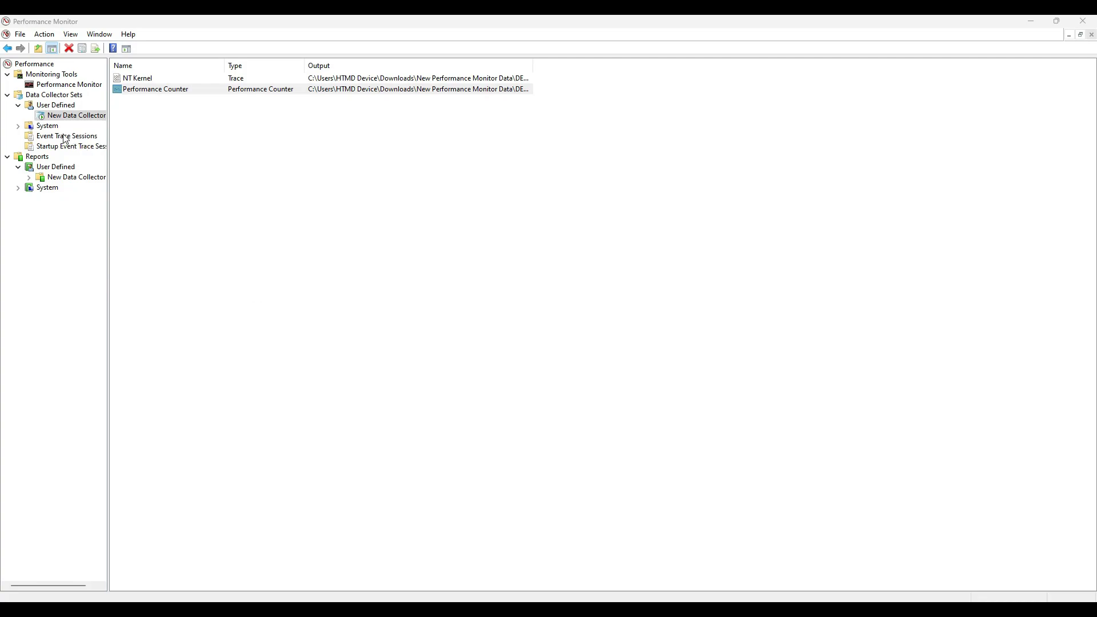
Step: Open the collected data folder inside New Performance Monitor Data and open report.html, always using Microsoft Edge for this file type
click(149, 78)
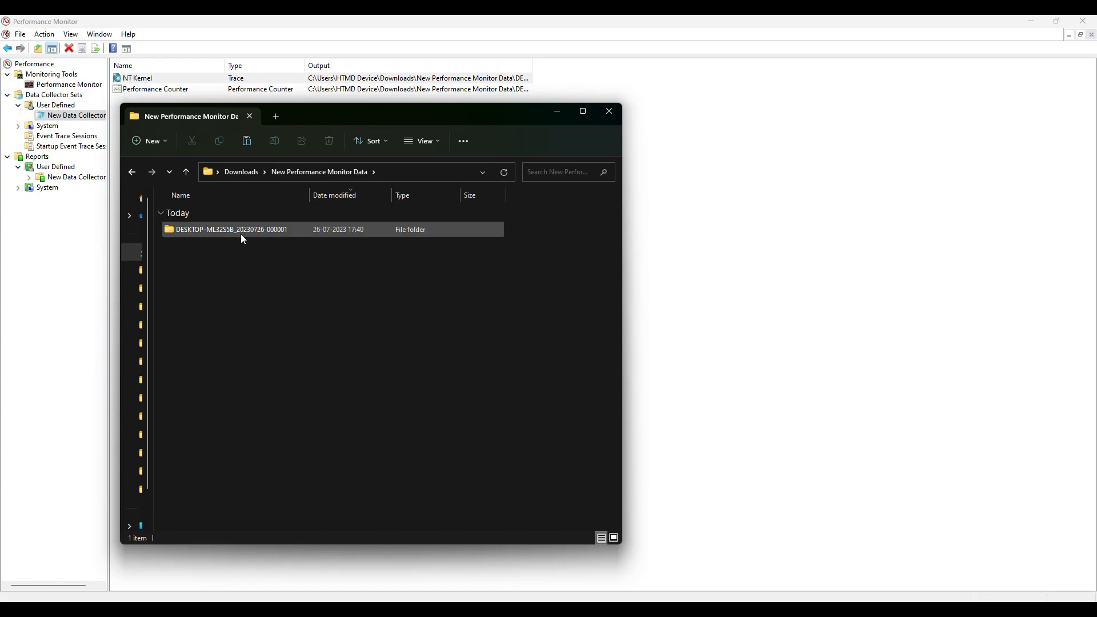
double_click(240, 233)
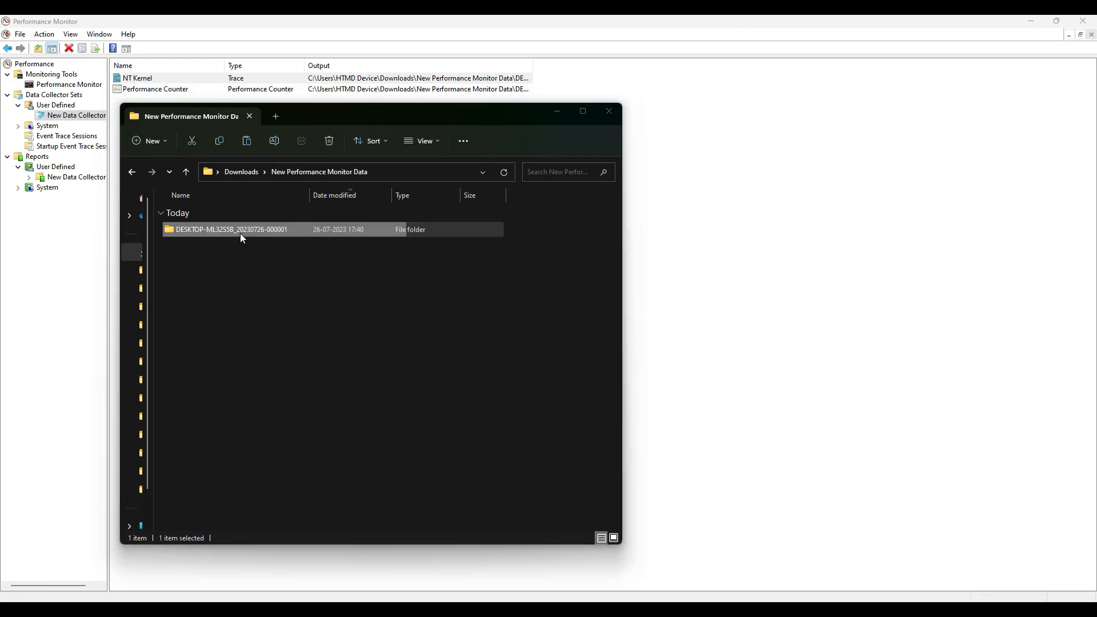
click(562, 331)
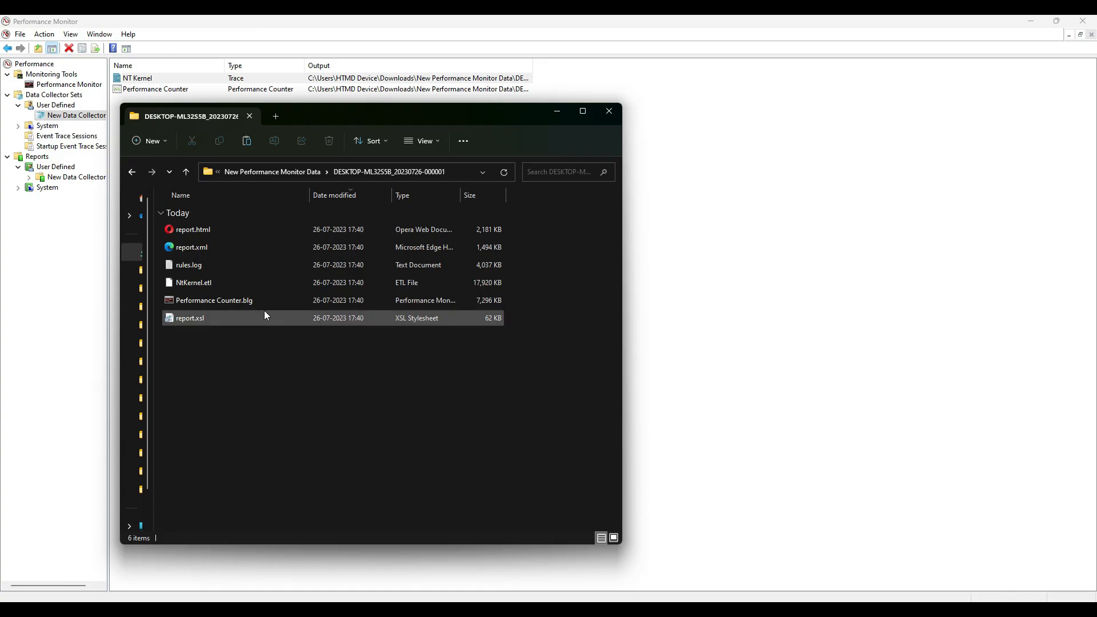
double_click(198, 229)
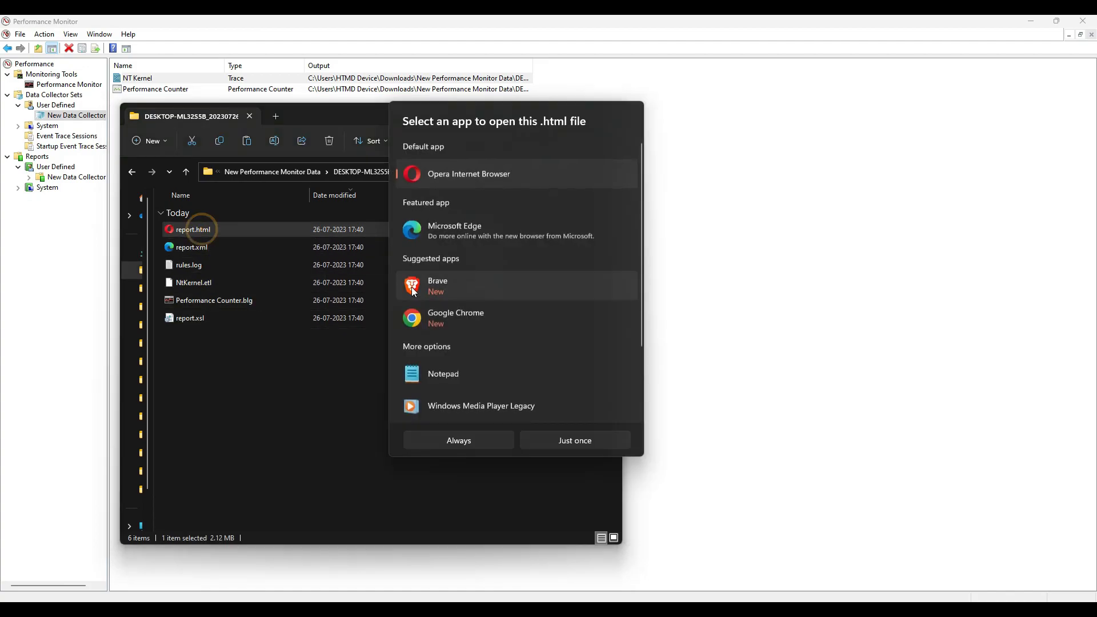
click(459, 232)
click(486, 440)
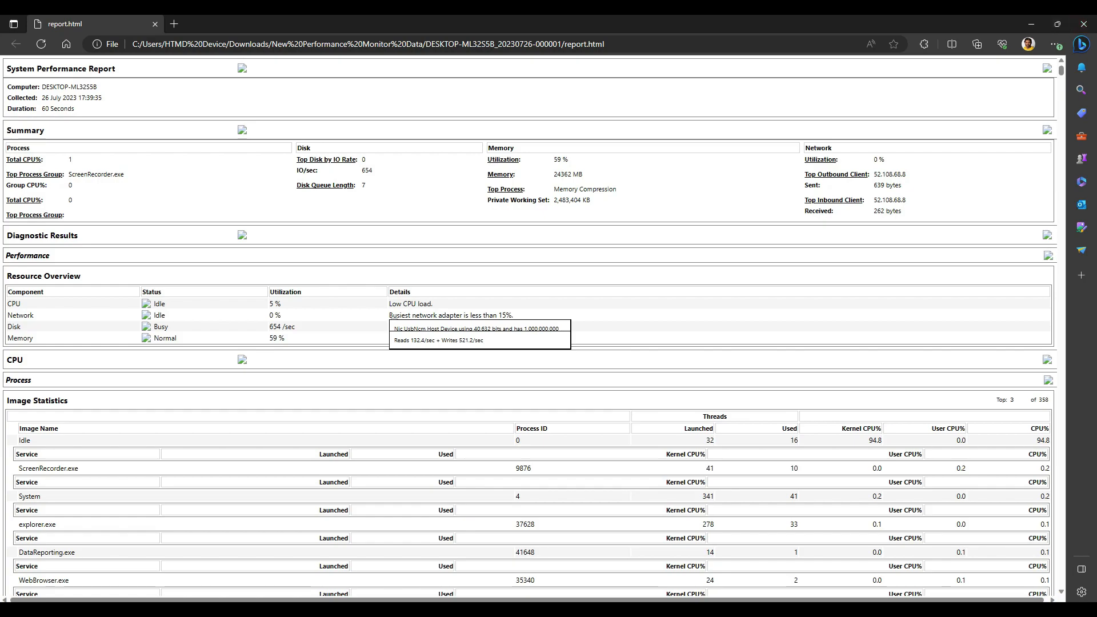
Step: Examine the System Performance Report's collection details and Summary section, including the memory utilization
drag(115, 90, 183, 84)
drag(88, 113, 159, 112)
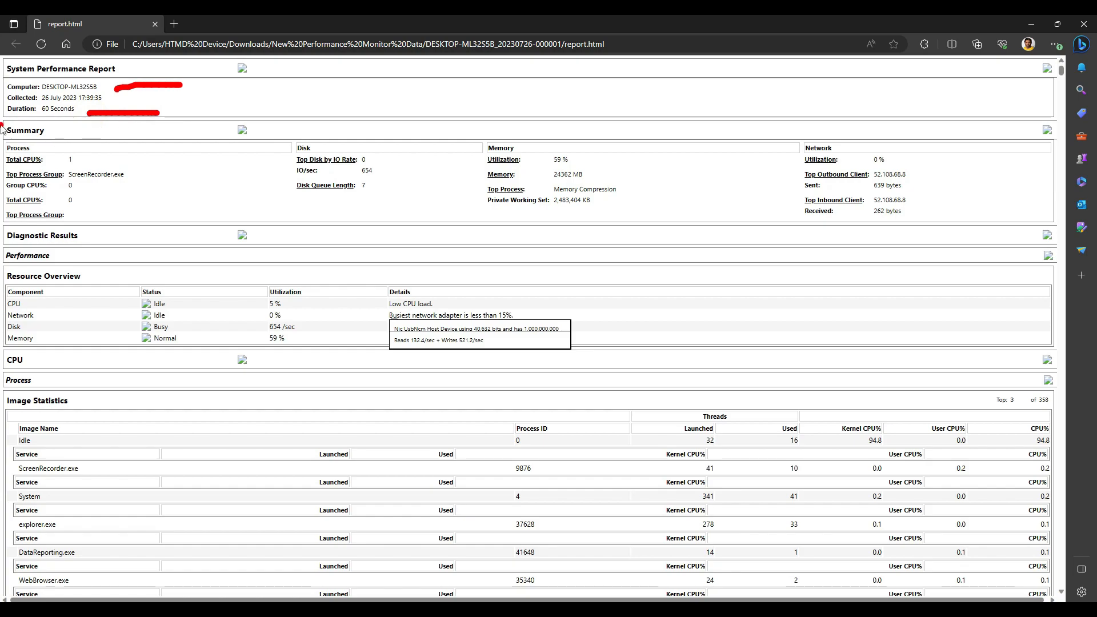
drag(6, 121, 109, 120)
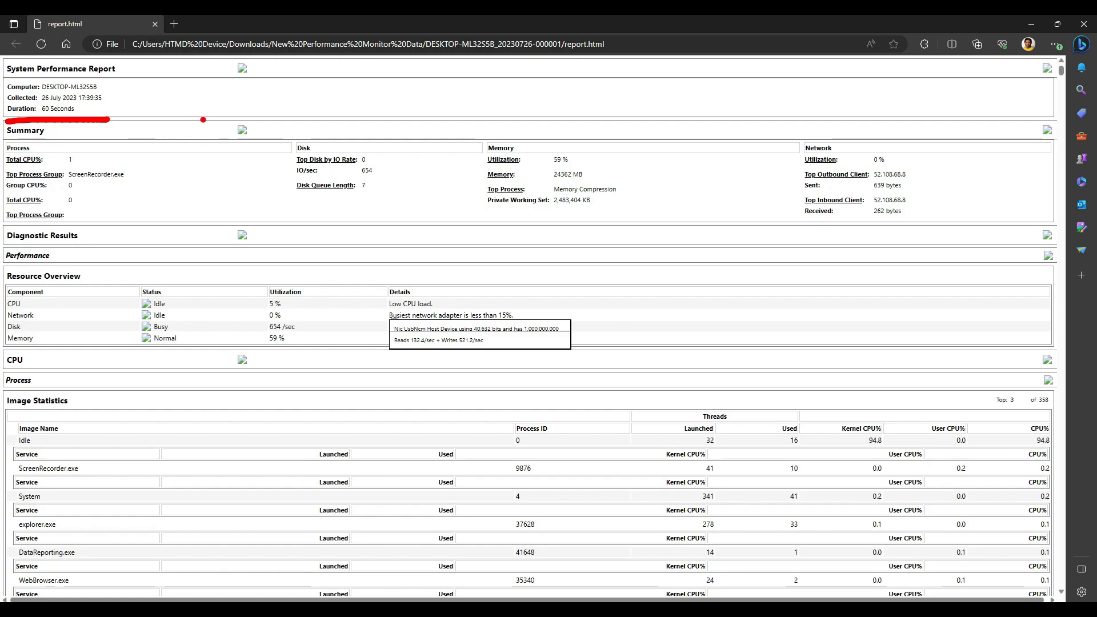
mouse_move(210, 113)
mouse_down()
mouse_move(146, 246)
mouse_move(279, 291)
mouse_up()
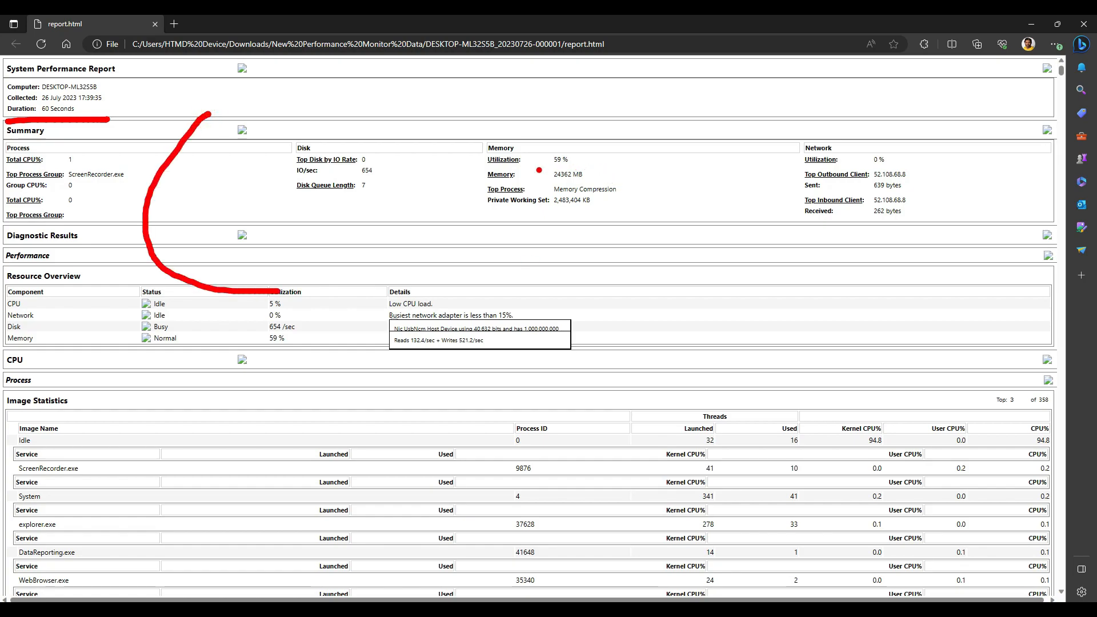
drag(493, 167, 564, 170)
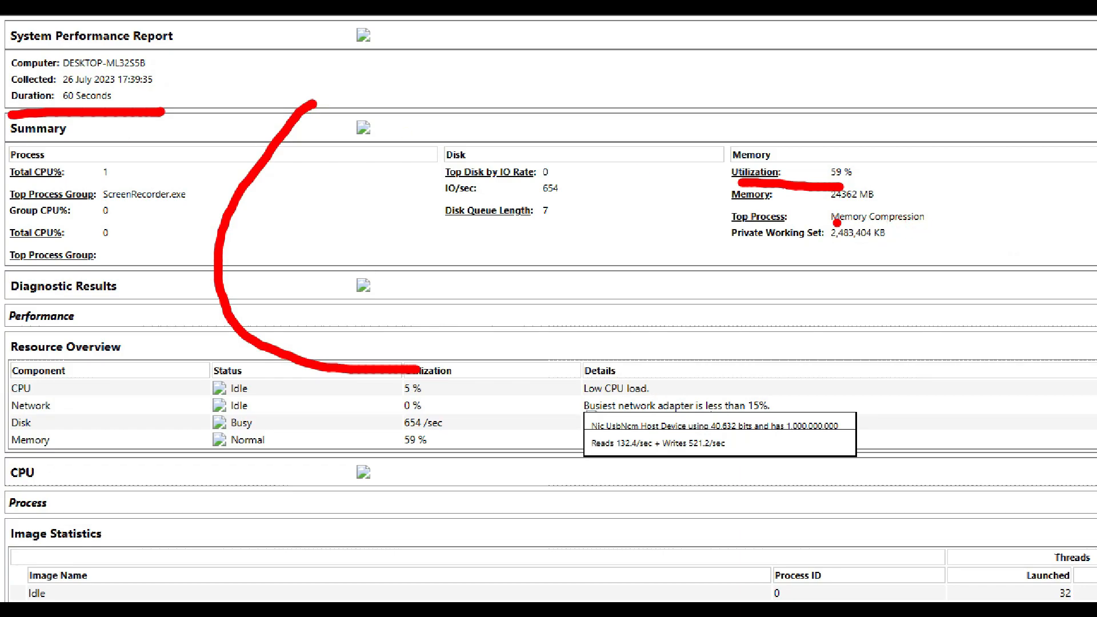
key(Escape)
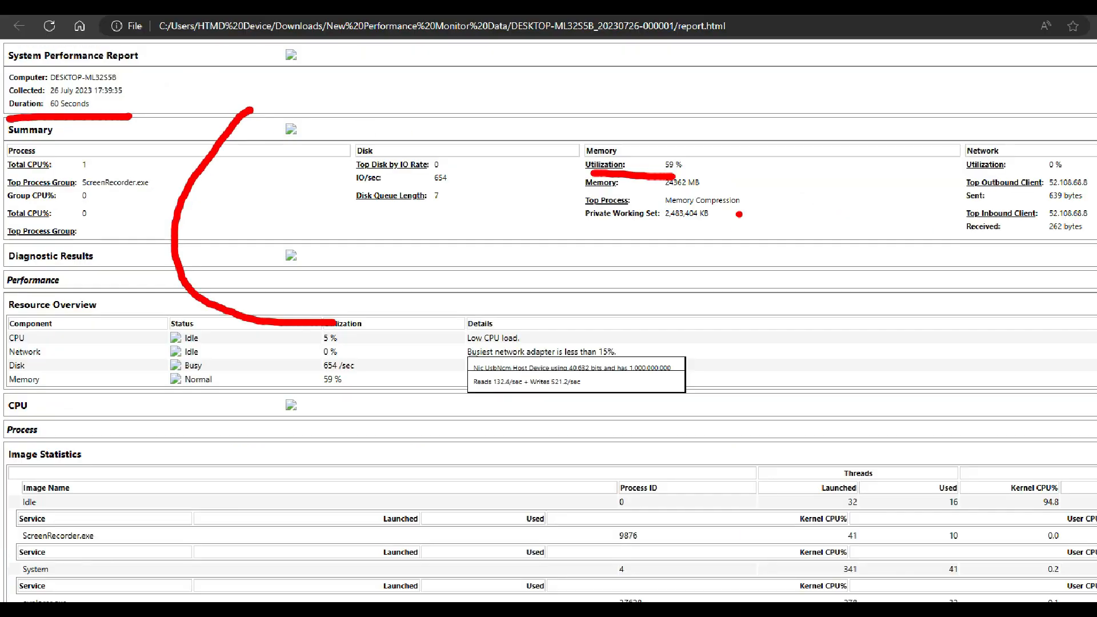
Step: Examine the Utilization column for CPU and memory in the report's Resource Overview
key(ctrl+2)
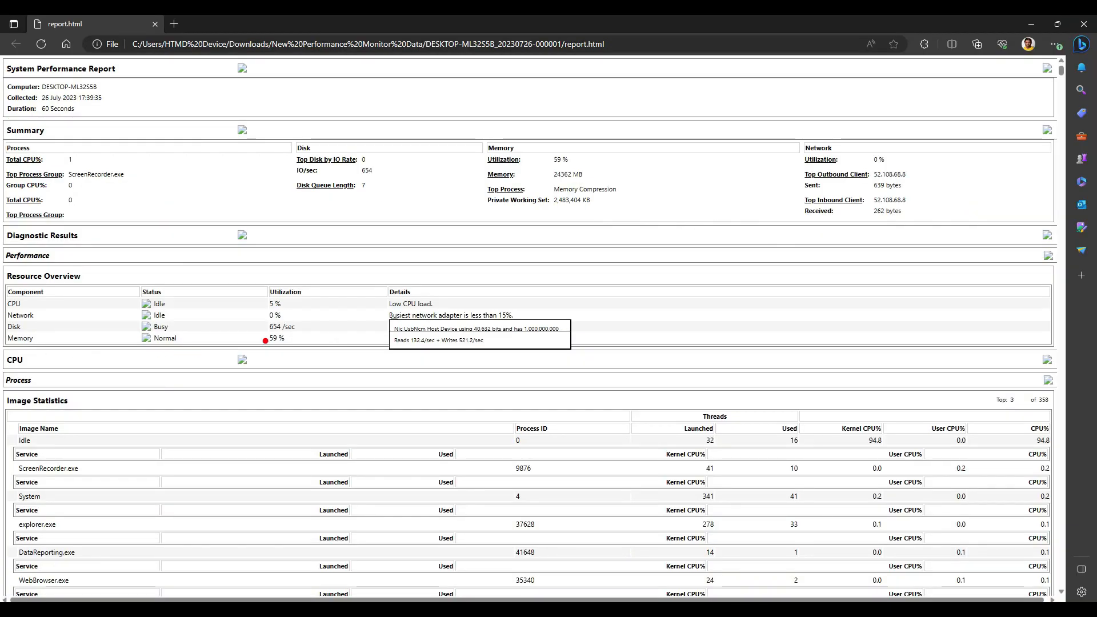
mouse_move(305, 256)
mouse_down()
mouse_move(324, 377)
mouse_move(339, 255)
mouse_up()
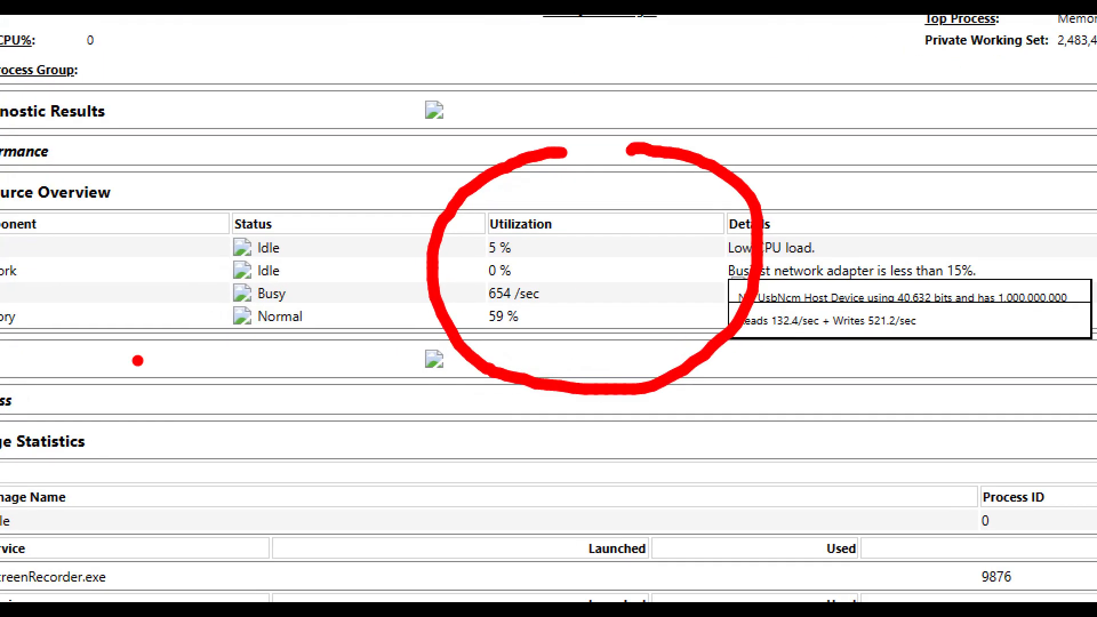
drag(554, 322, 610, 317)
drag(525, 249, 612, 246)
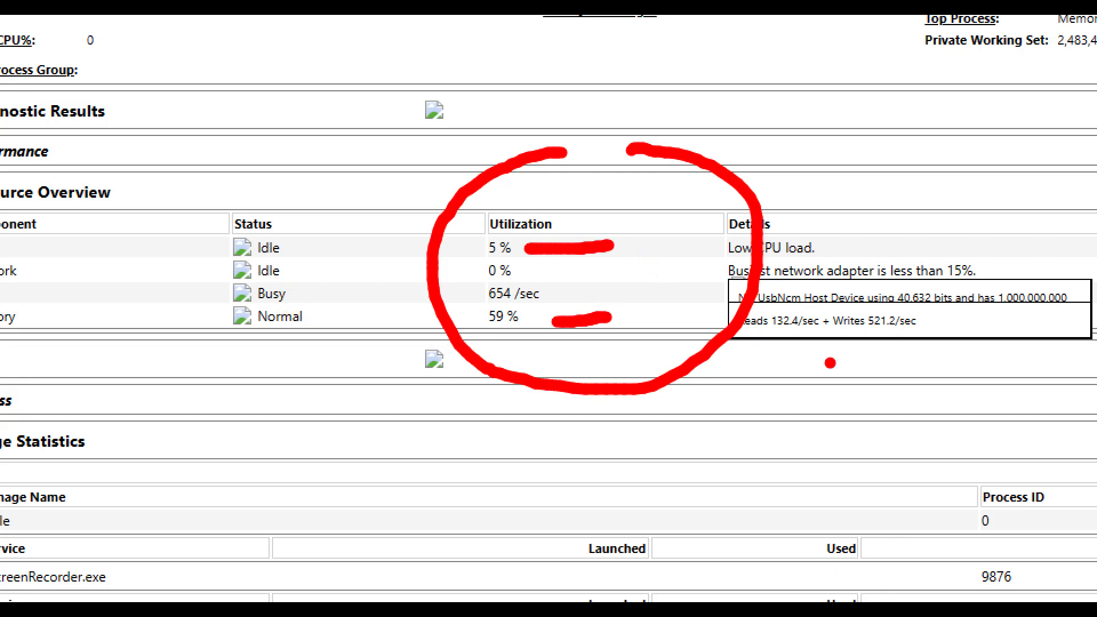
key(Escape)
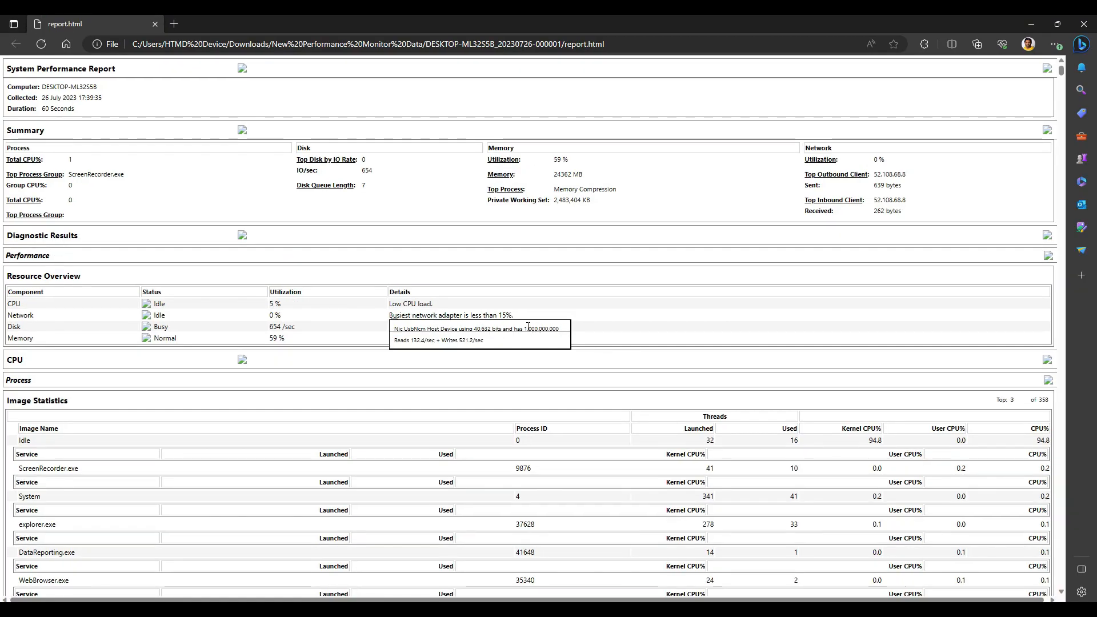
Step: Examine the Details column of the Resource Overview and look through the rest of the report
key(ctrl+2)
mouse_move(515, 279)
mouse_down()
mouse_move(499, 270)
mouse_move(552, 374)
mouse_move(554, 296)
mouse_up()
scroll(658, 345, up, 1)
scroll(513, 329, up, 1)
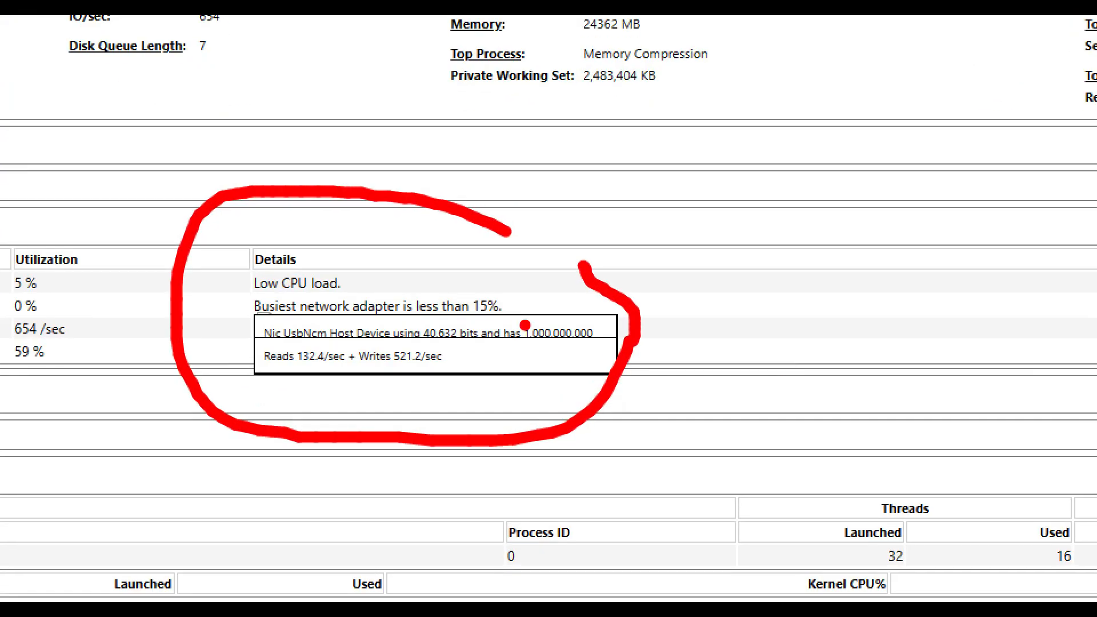
key(Escape)
scroll(260, 394, down, 3)
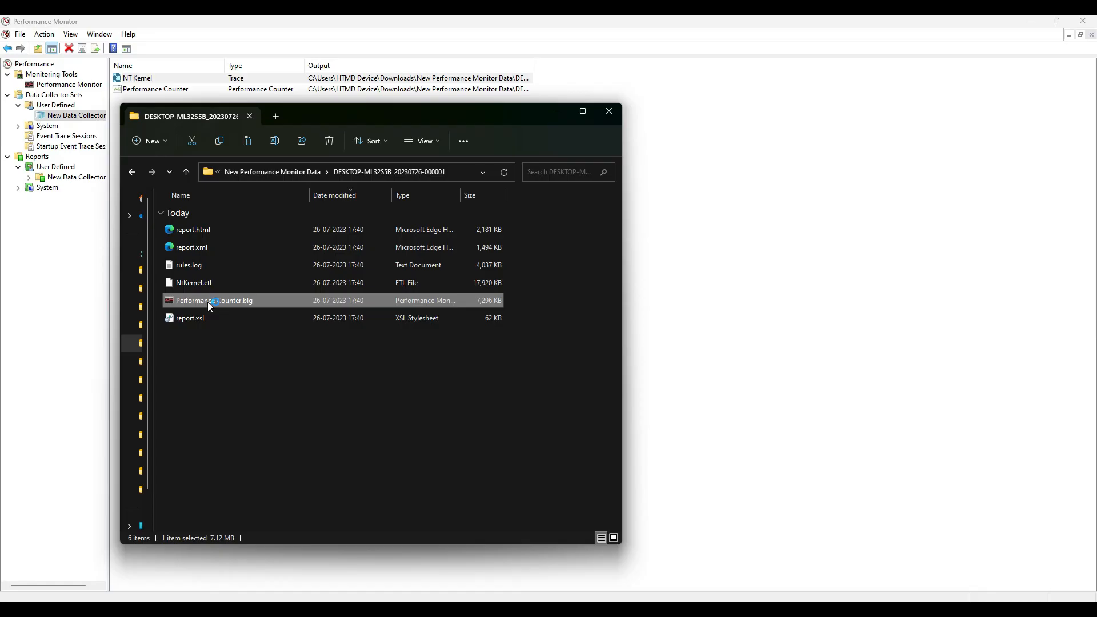
Step: Open Performance Counter.blg from the collected data folder and examine its Counter and Object columns and the plotted graph
click(207, 301)
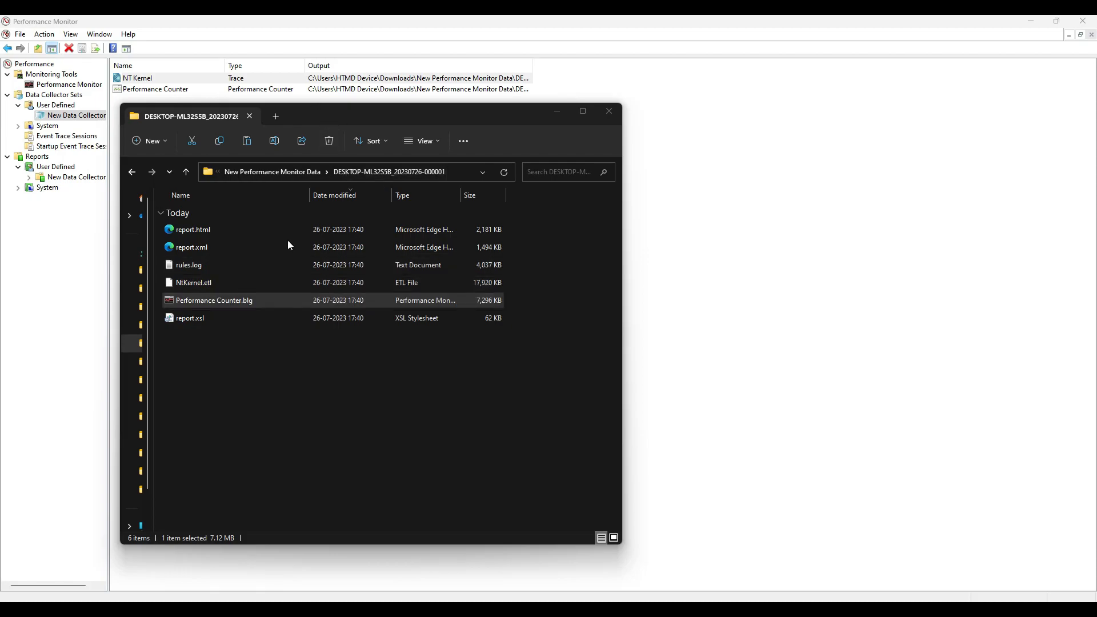
double_click(239, 307)
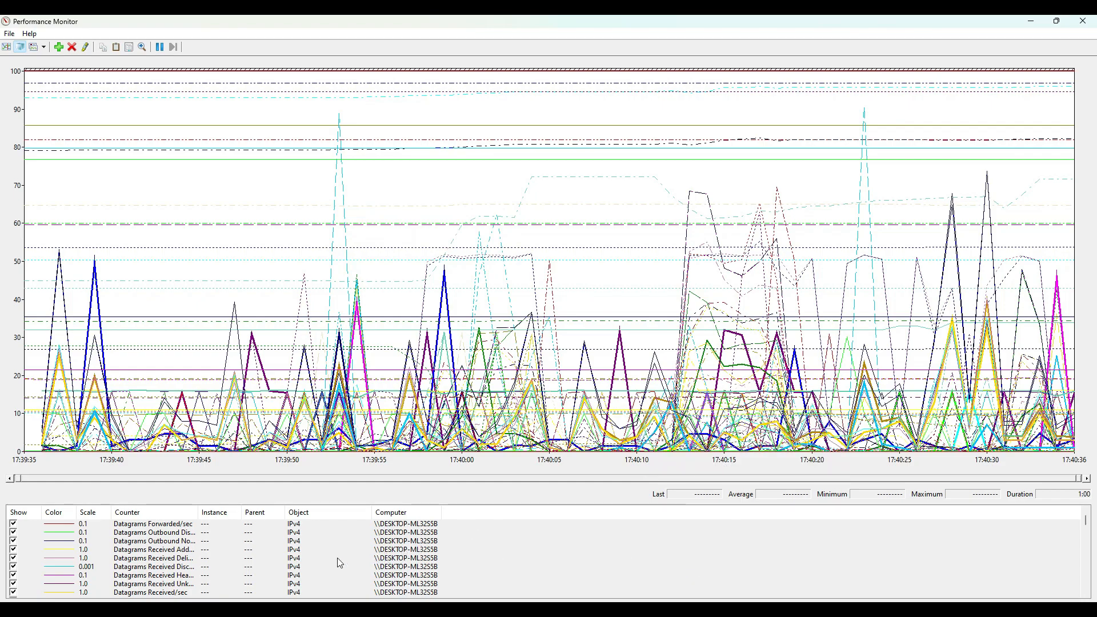
mouse_move(183, 457)
mouse_down()
mouse_move(63, 487)
mouse_move(184, 567)
mouse_up()
mouse_move(310, 496)
mouse_down()
mouse_move(267, 549)
mouse_move(347, 510)
mouse_up()
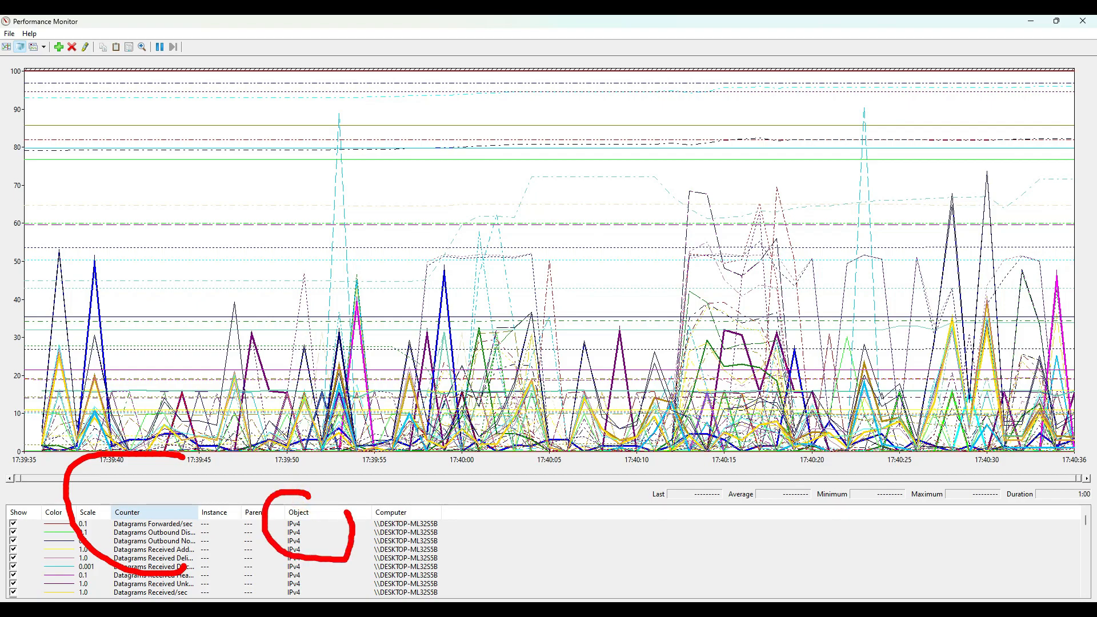
key(Escape)
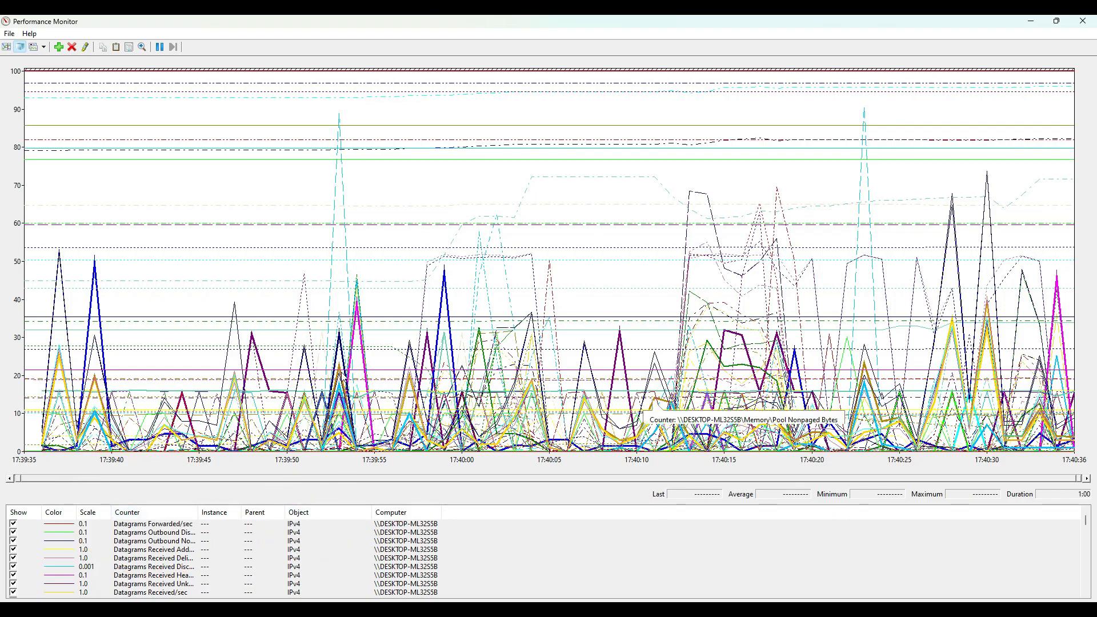
mouse_move(360, 249)
mouse_down()
mouse_move(562, 342)
mouse_move(458, 282)
mouse_up()
click(457, 301)
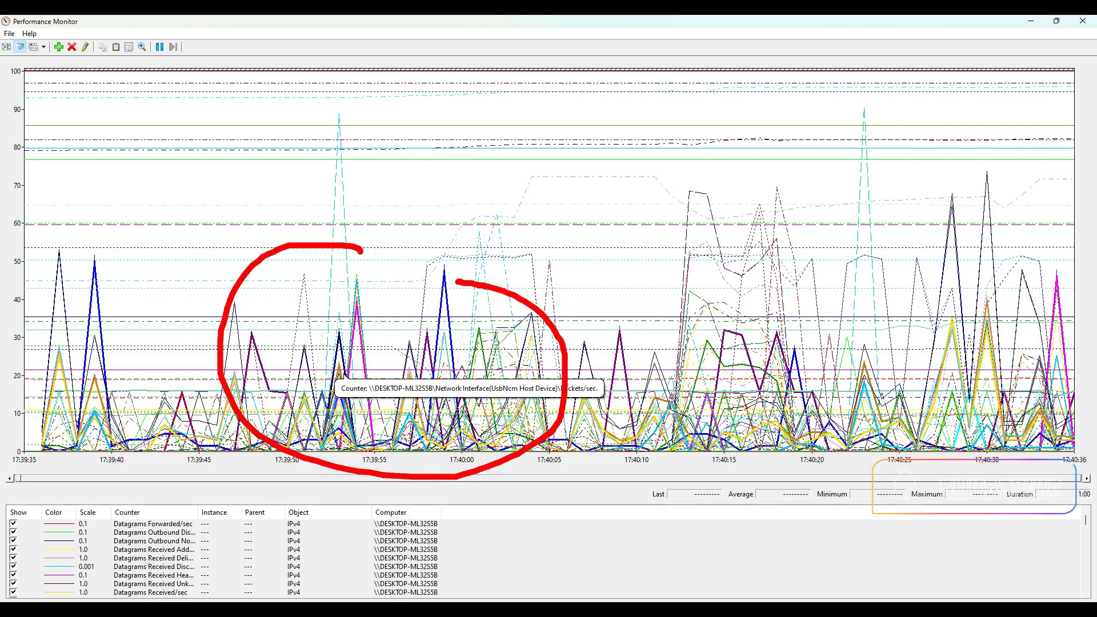
Step: Examine the counters listed in the performance graph's properties and close them without changing anything
key(Escape)
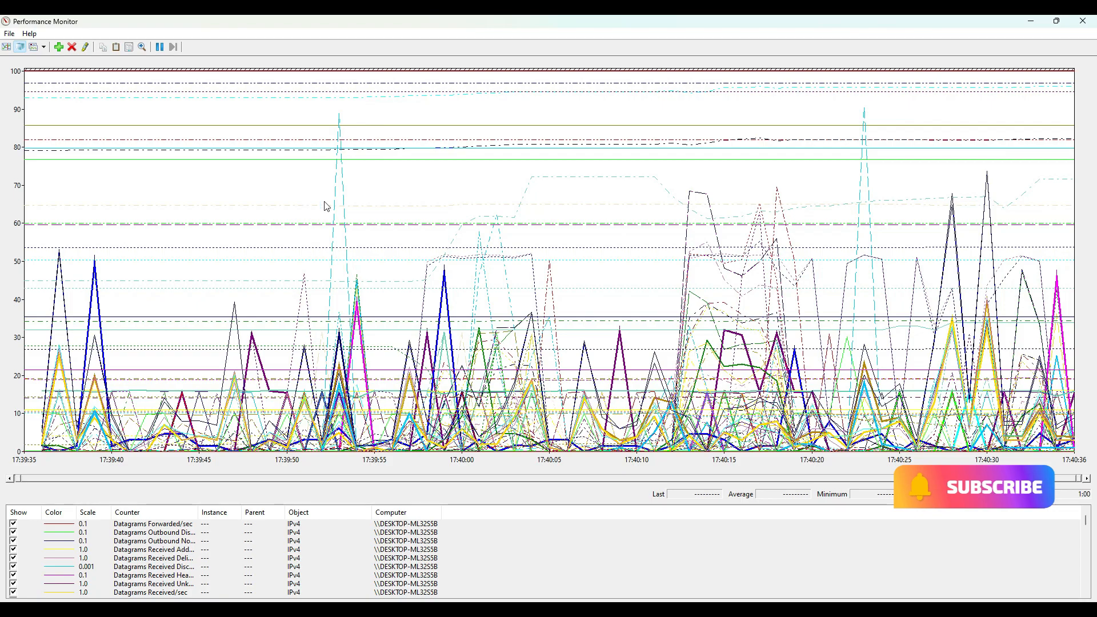
click(129, 47)
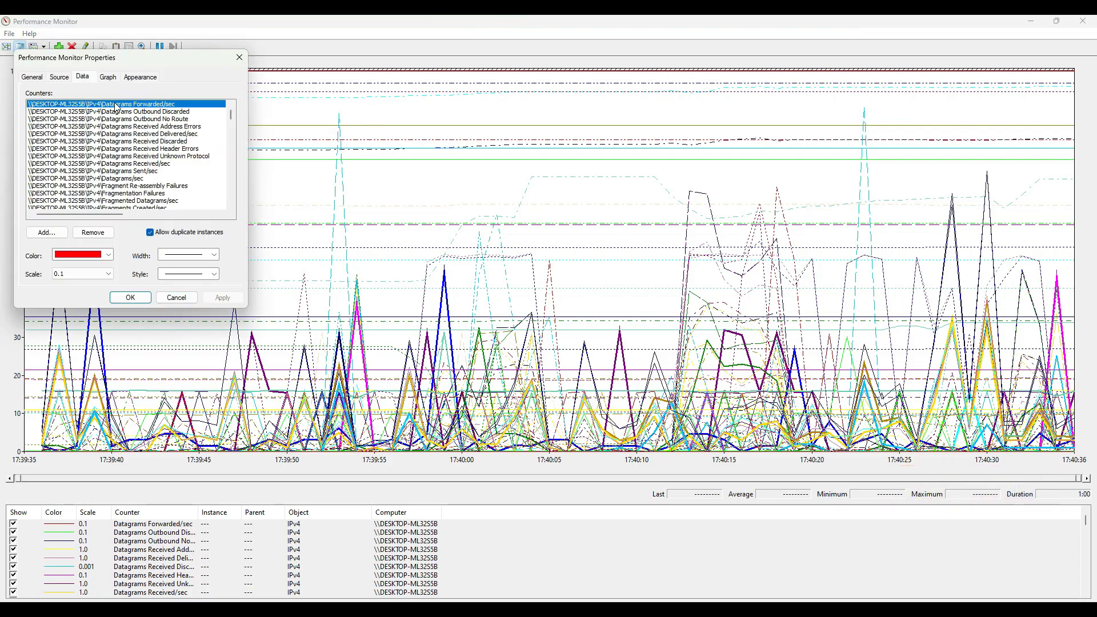
click(176, 297)
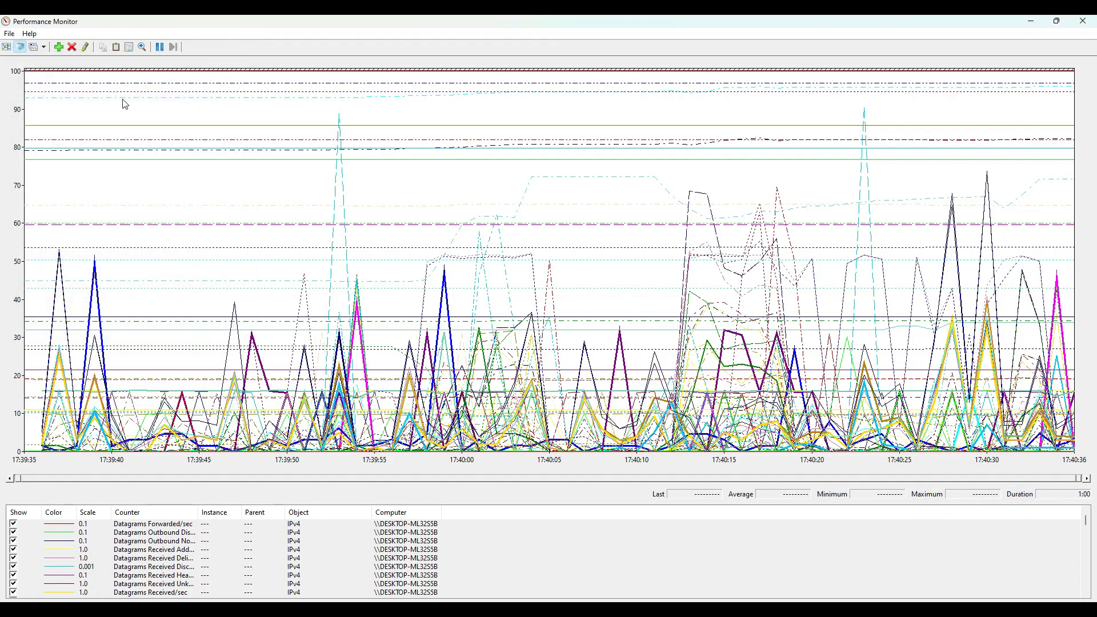
Step: Switch the counter display from the line graph to the Report view
click(85, 50)
click(35, 47)
click(43, 47)
click(59, 86)
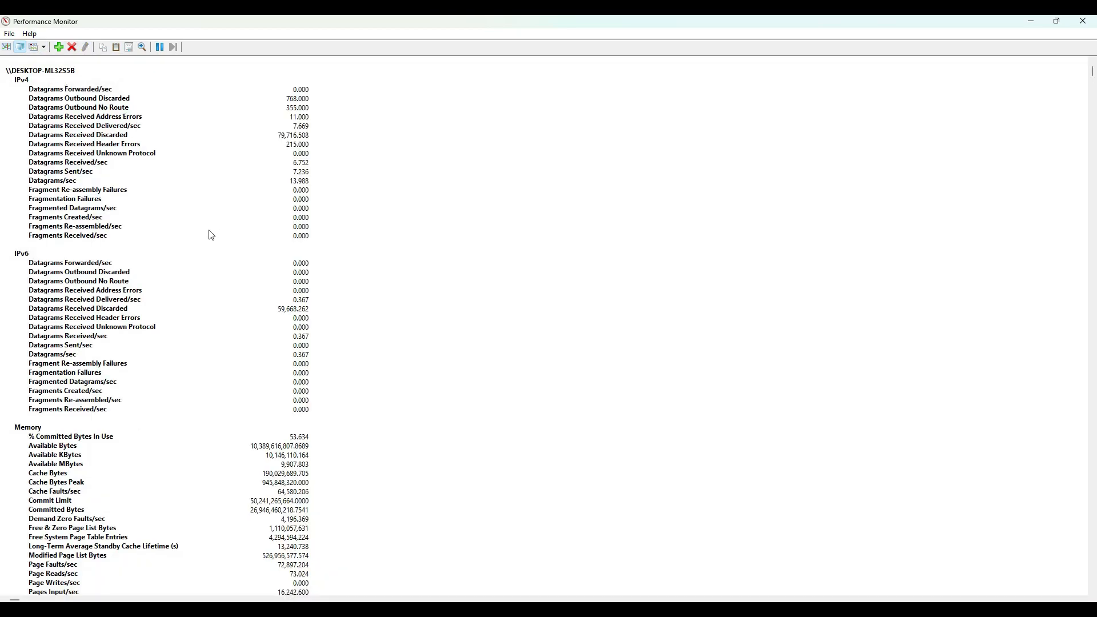
Step: Examine the counter values in the Report view, covering IPv4, IPv6, Memory, Network Interface, PhysicalDisk, Process, Processor, System and TCP
scroll(256, 233, down, 15)
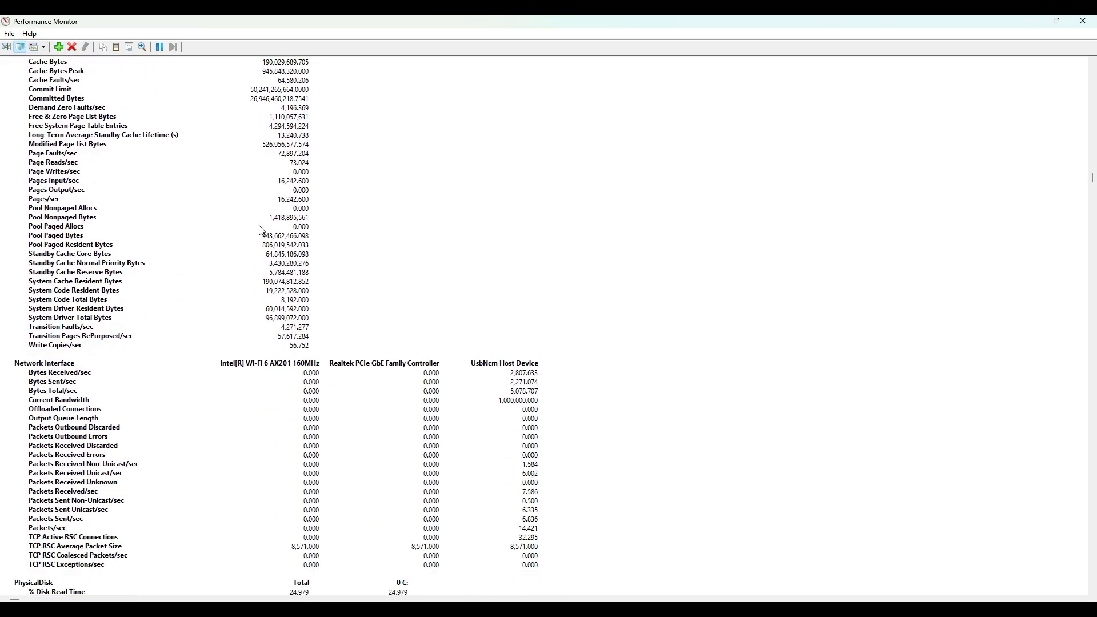
scroll(259, 234, down, 20)
scroll(318, 311, up, 5)
scroll(306, 297, down, 6)
scroll(306, 297, down, 20)
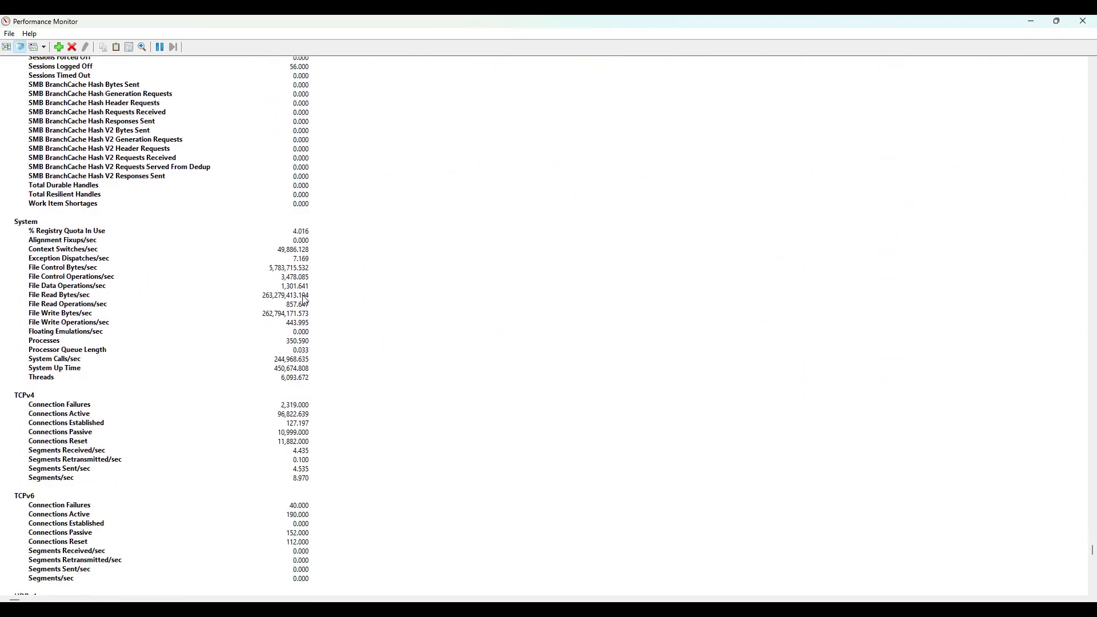
scroll(305, 300, down, 4)
scroll(343, 366, up, 19)
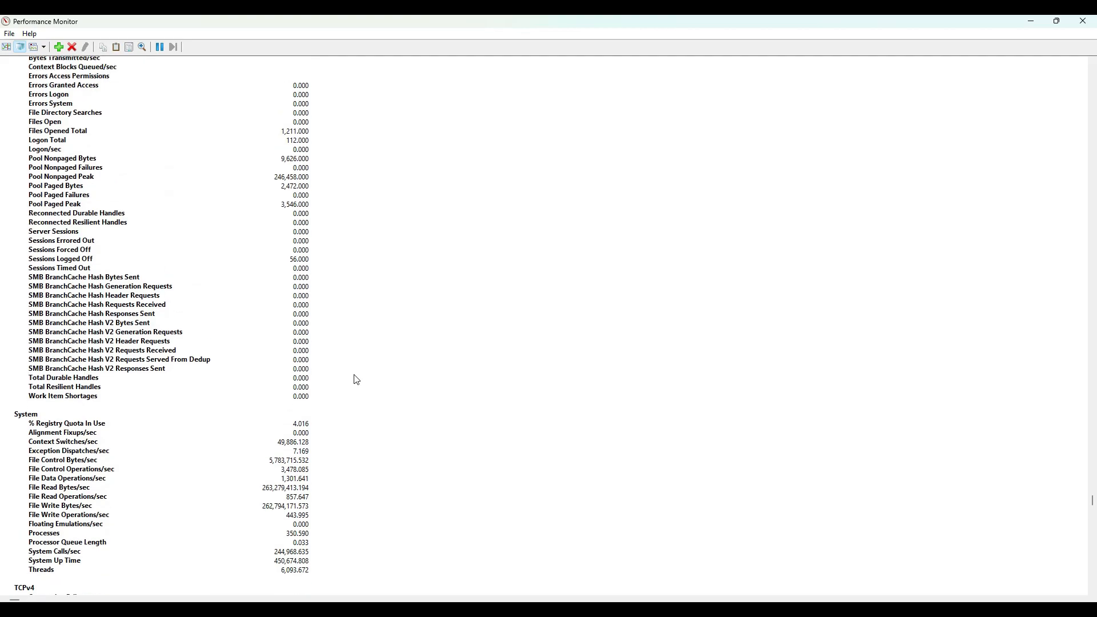
scroll(355, 378, up, 20)
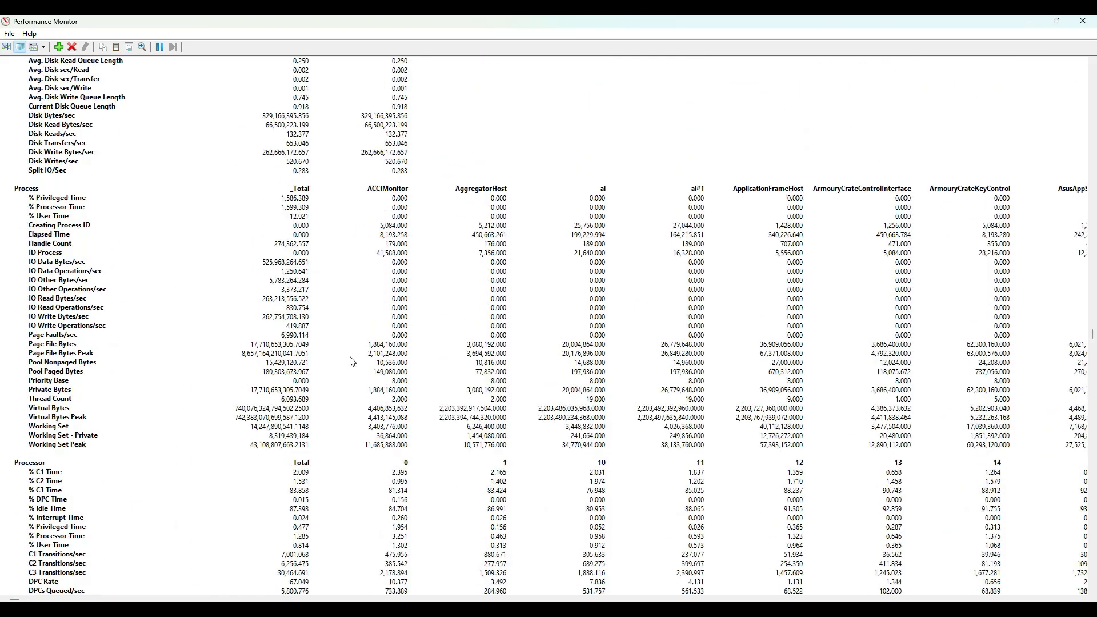
scroll(352, 361, up, 20)
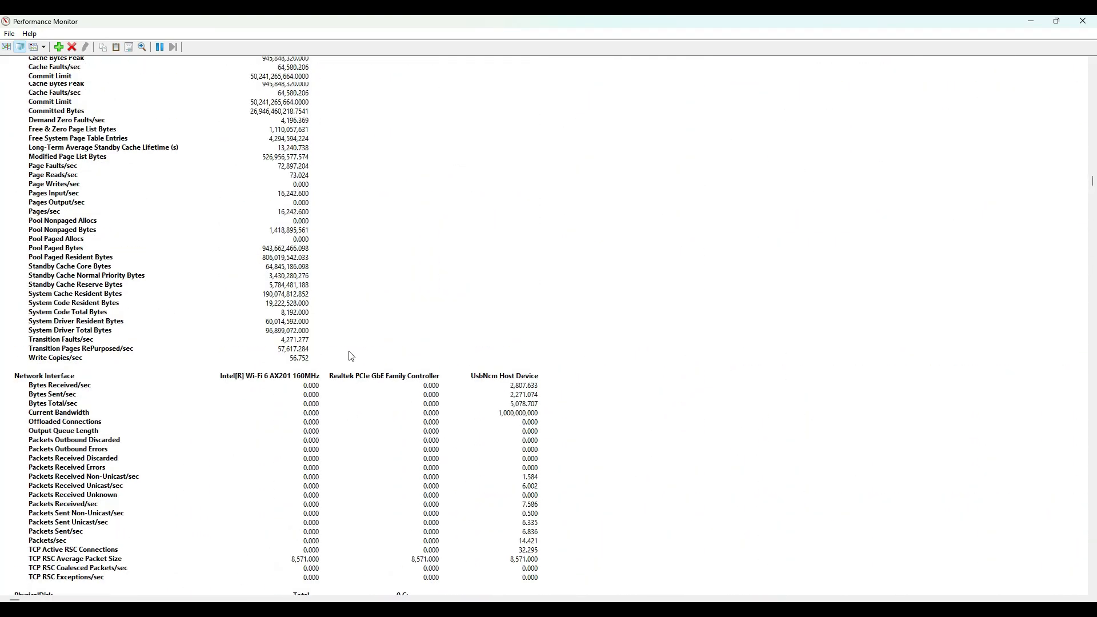
scroll(355, 302, up, 3)
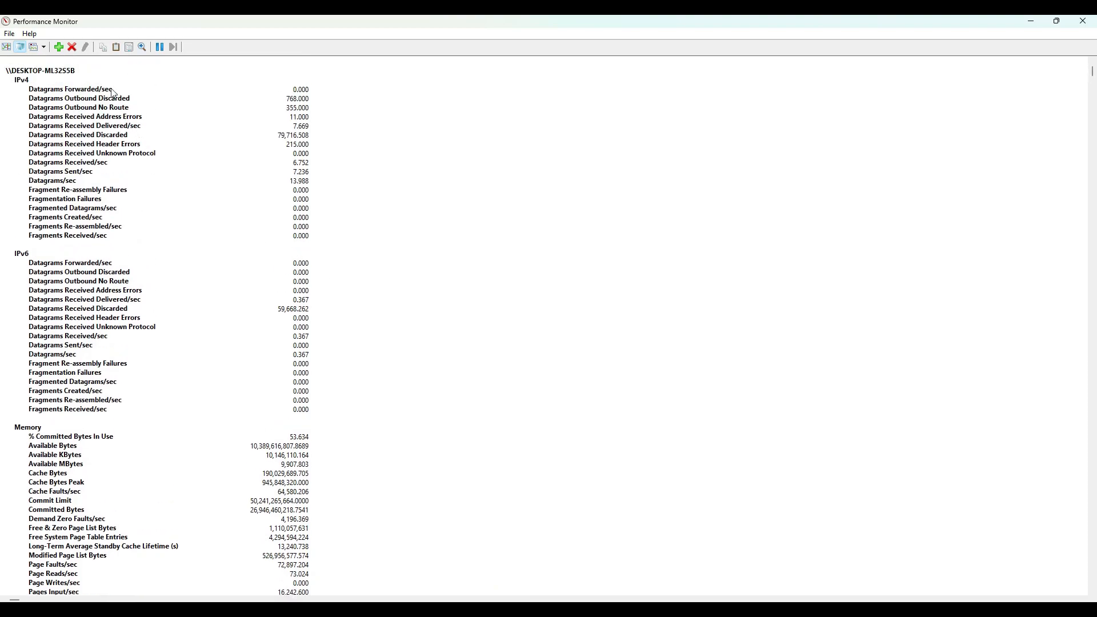
Step: View the counters as an Area graph and as a Stacked area graph, and close the graph window
click(43, 47)
click(83, 110)
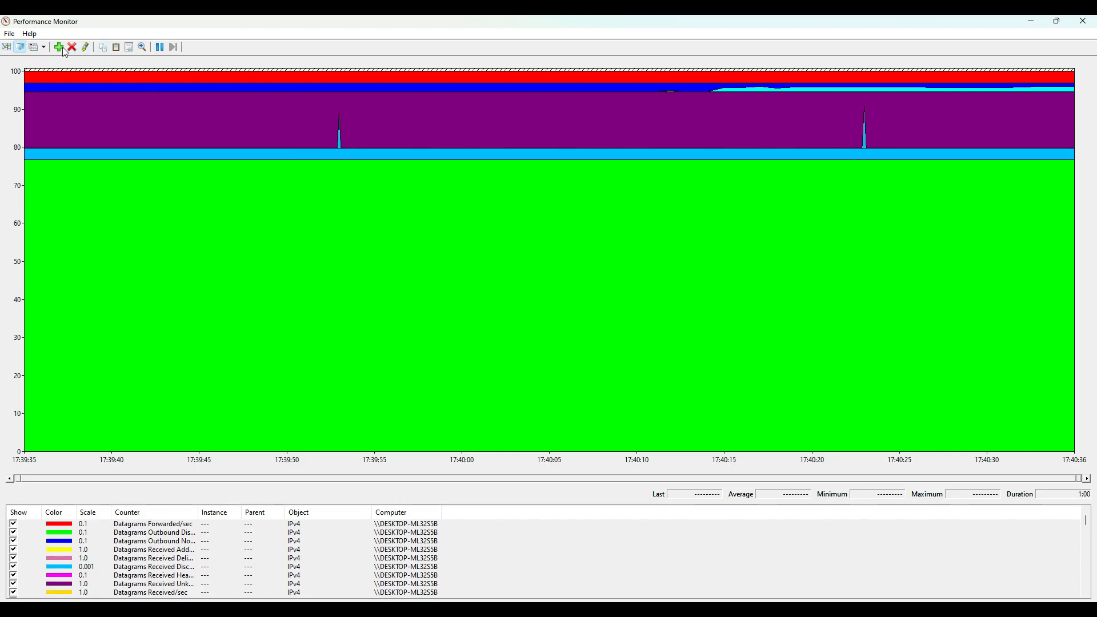
click(43, 47)
click(69, 112)
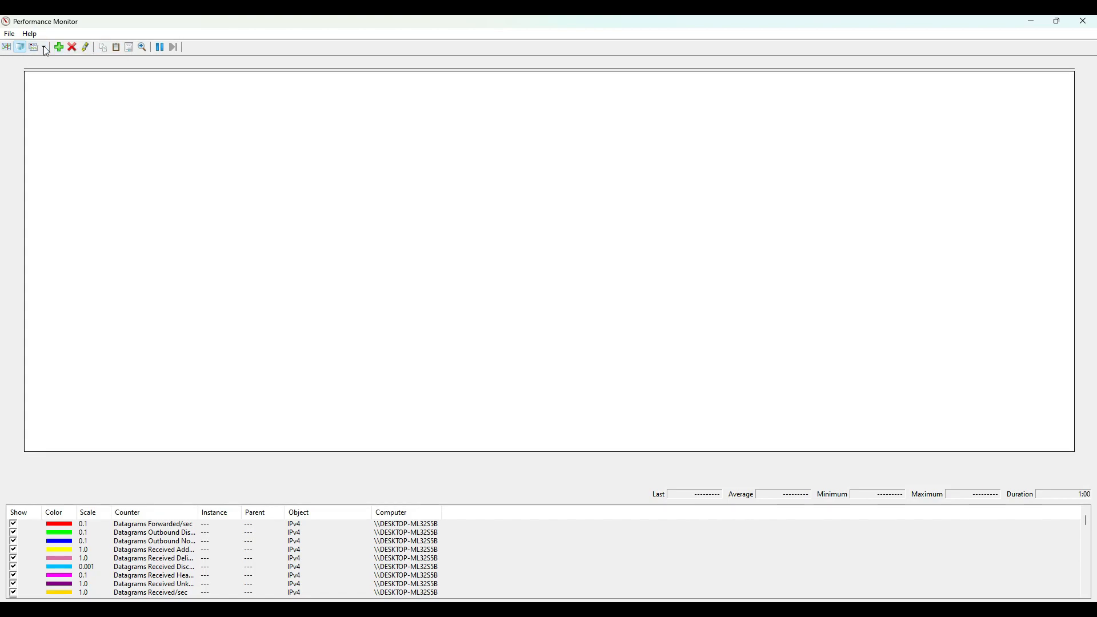
click(44, 48)
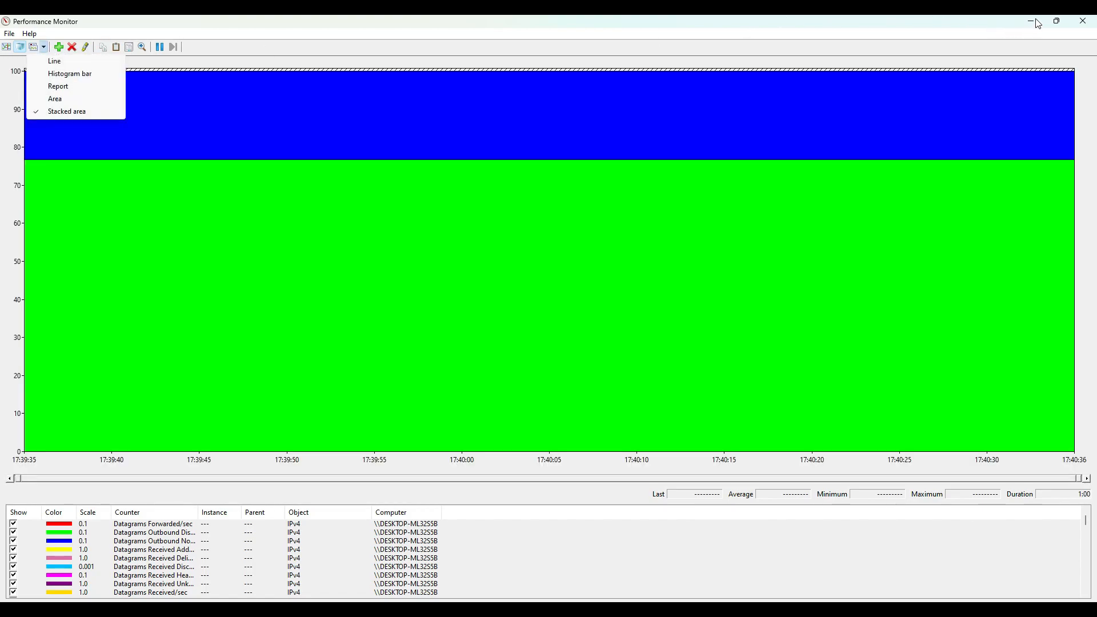
click(1082, 21)
click(560, 111)
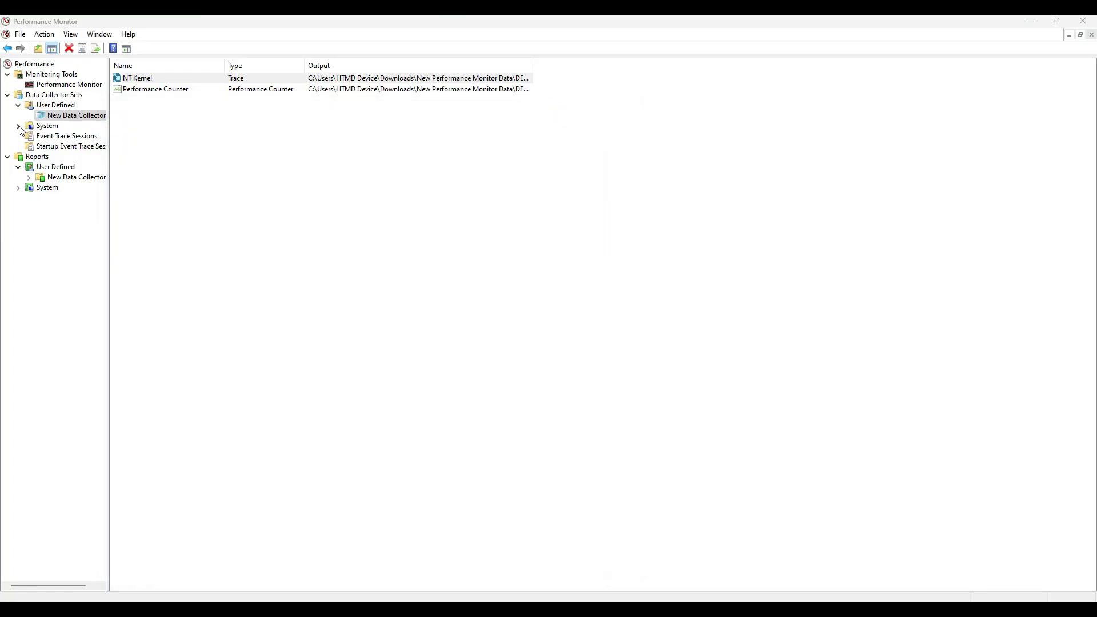
Step: Expand the System data collector sets, widen the tree pane and view the contents of System Diagnostics and System Performance
drag(170, 108, 99, 127)
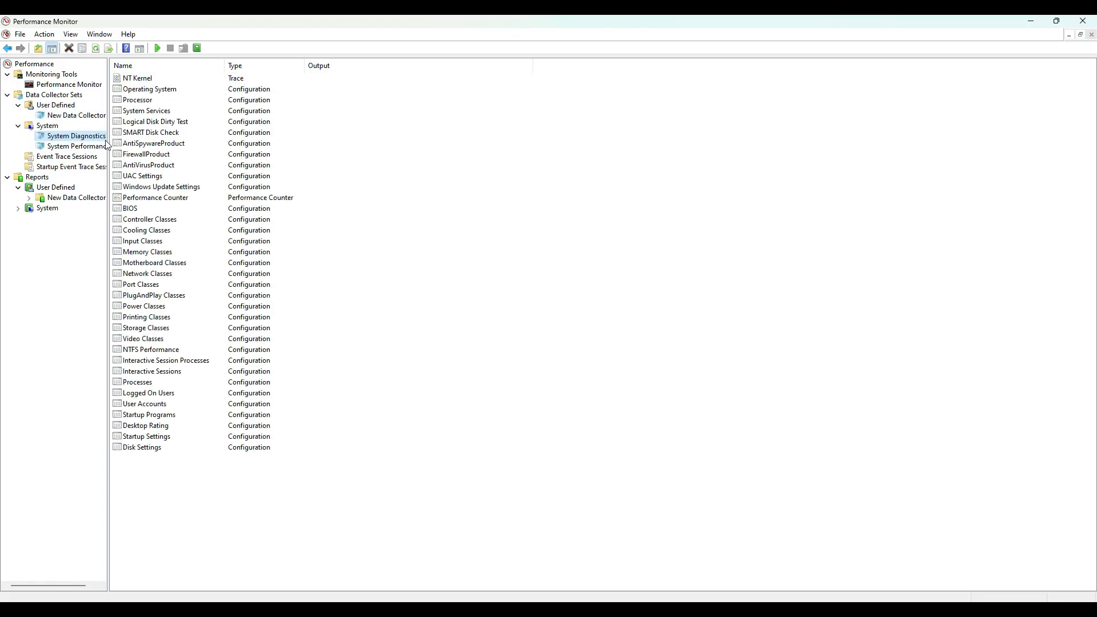
drag(109, 140, 197, 146)
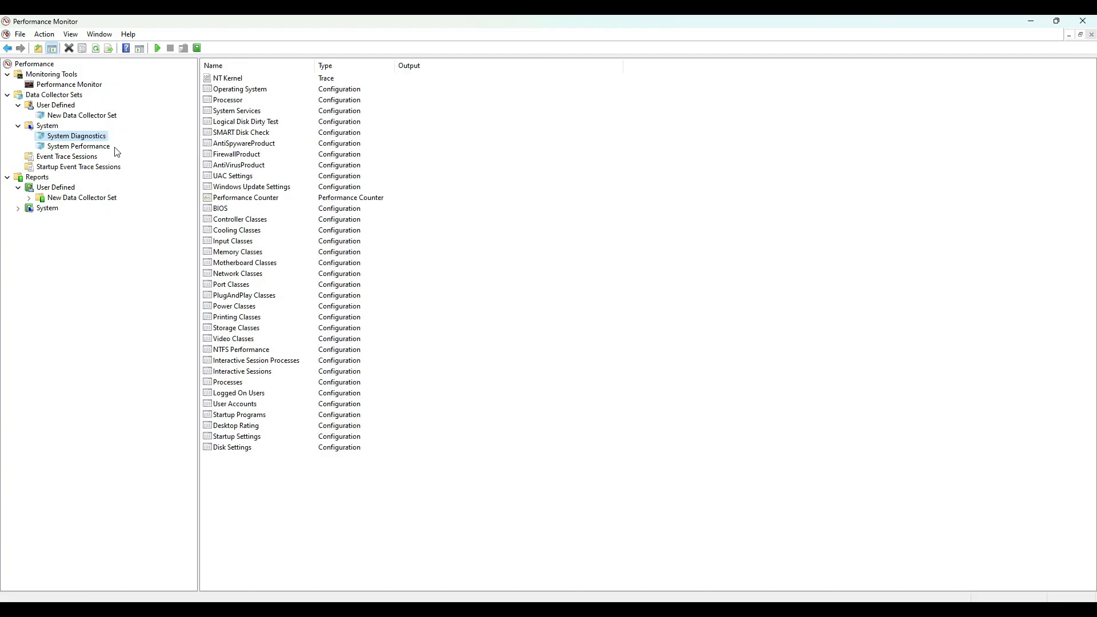
click(101, 149)
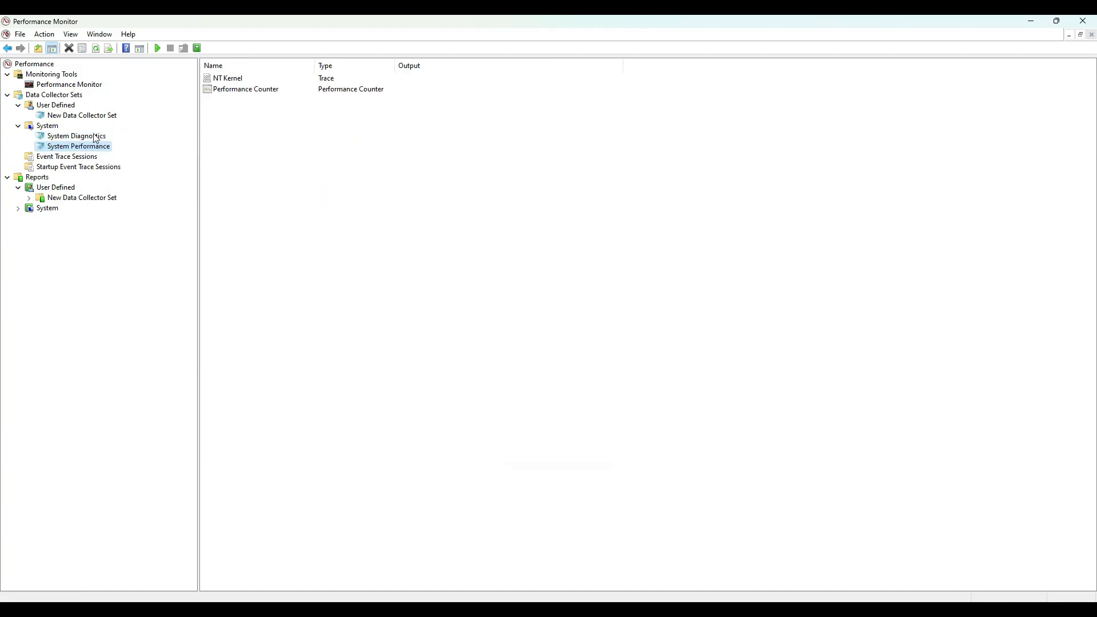
Step: Start the System Diagnostics data collector set and try to start the System Performance set as well
right_click(95, 138)
click(119, 143)
right_click(87, 146)
click(90, 155)
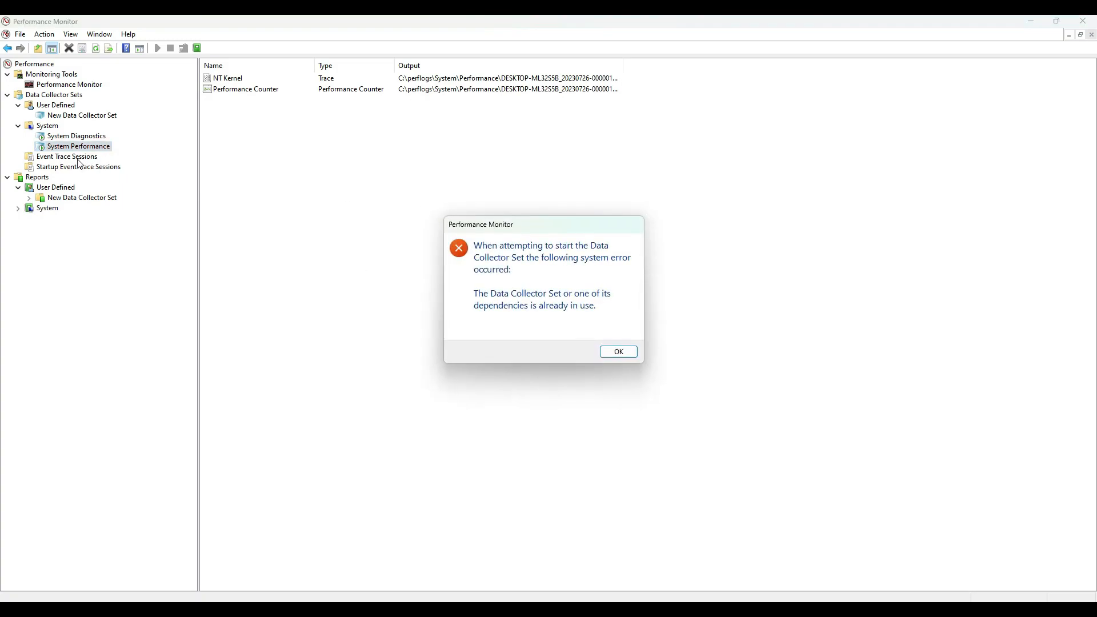
click(620, 353)
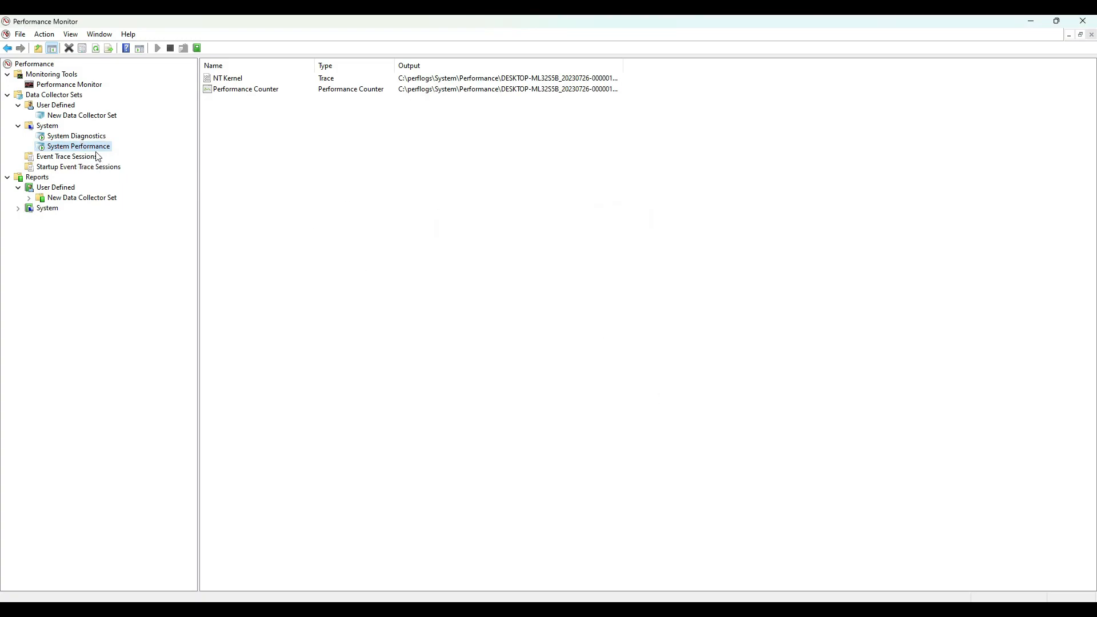
Step: Refresh the System data collector sets and check which commands System Diagnostics and System Performance offer
right_click(55, 126)
click(102, 170)
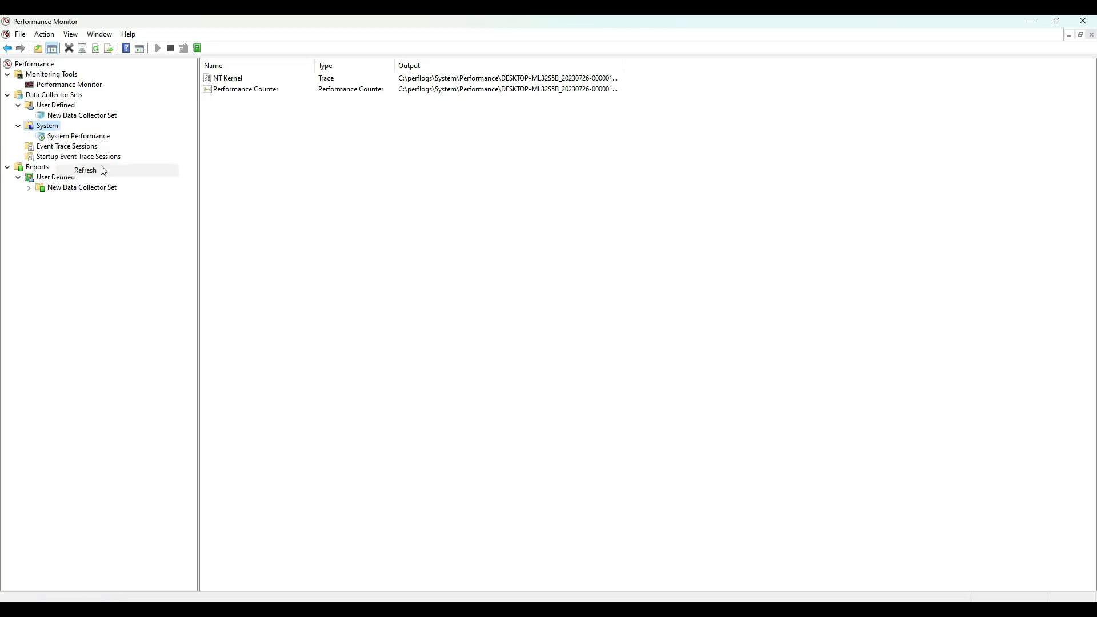
right_click(87, 138)
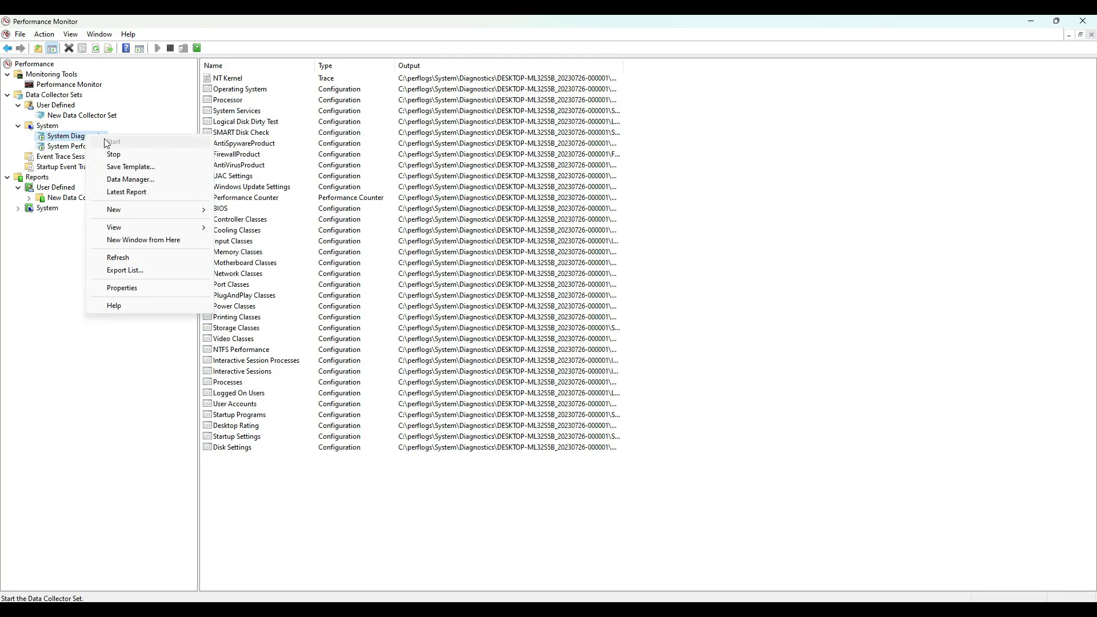
right_click(70, 149)
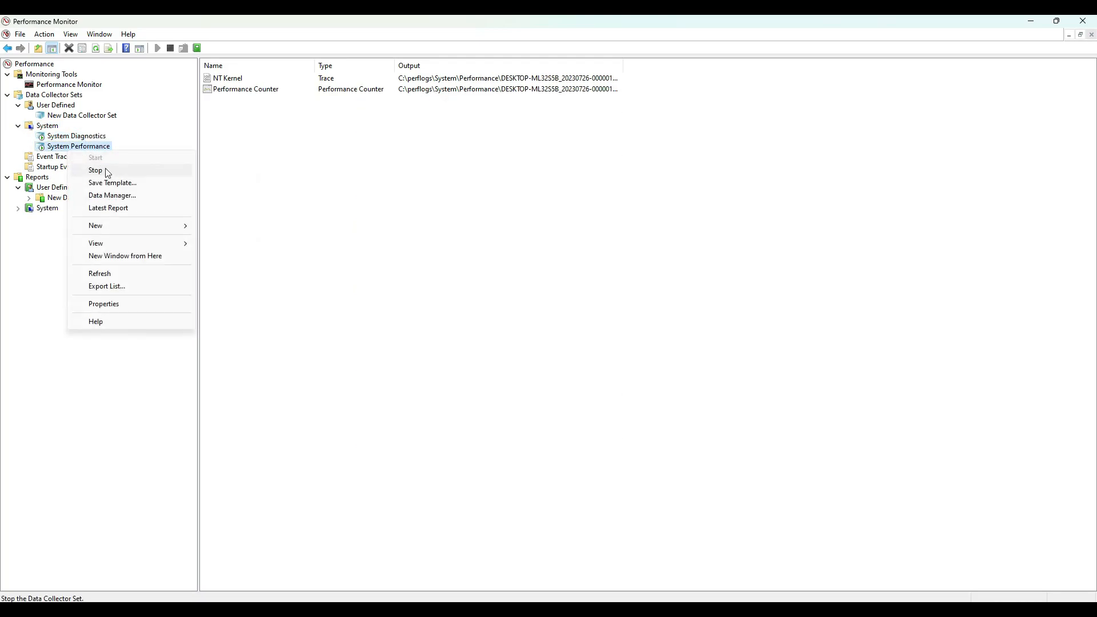
Step: Examine the Event Trace Sessions and the commands available for the Circular Kernel Context Logger session
click(64, 158)
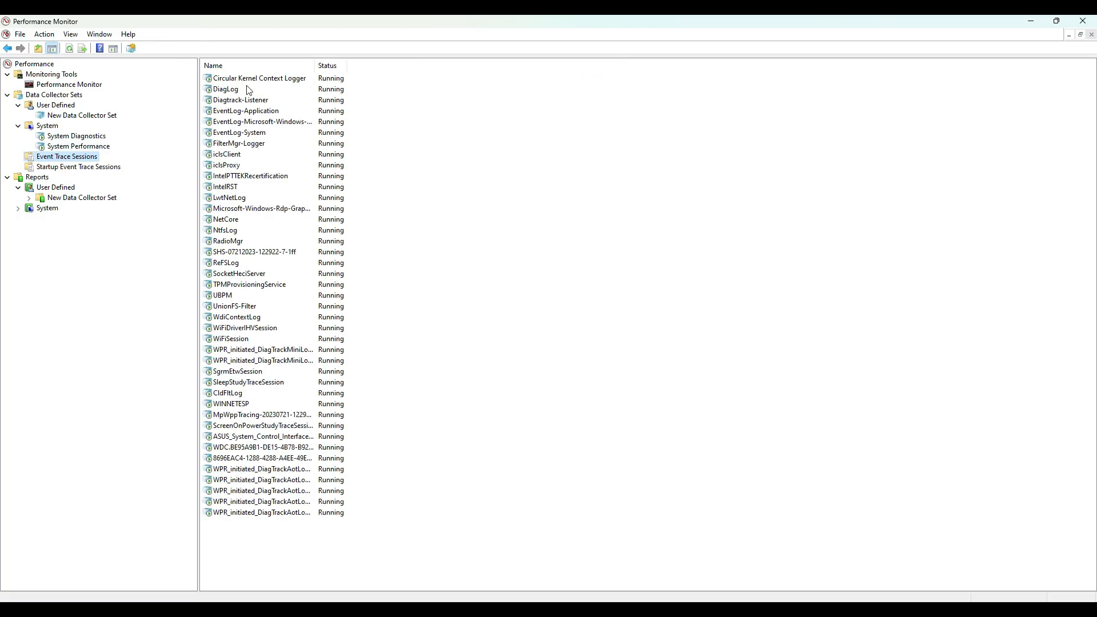
click(253, 80)
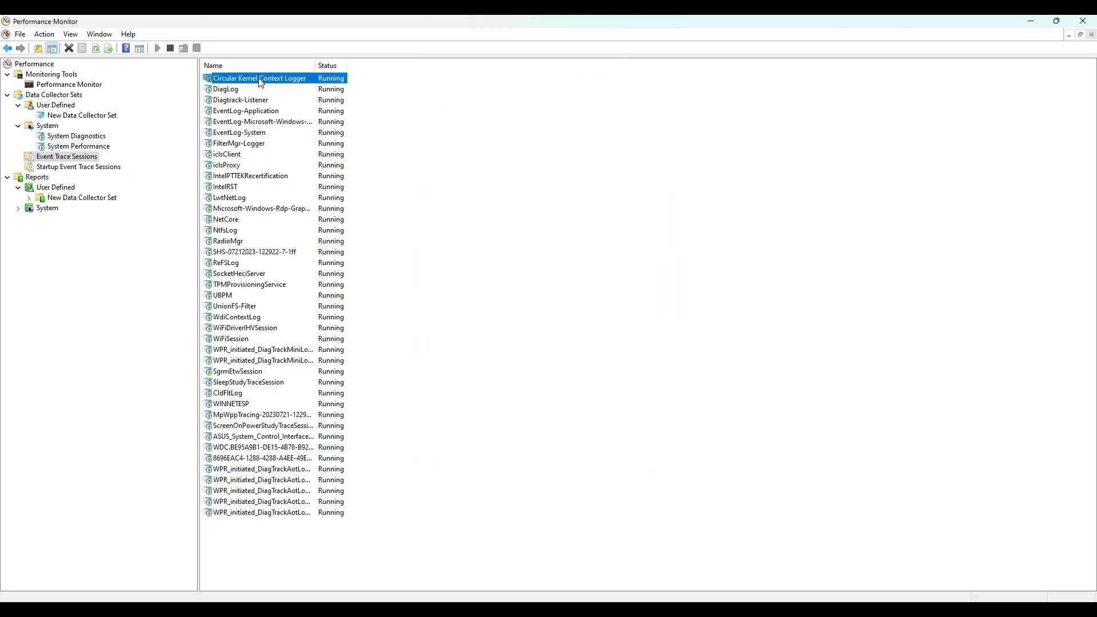
right_click(260, 80)
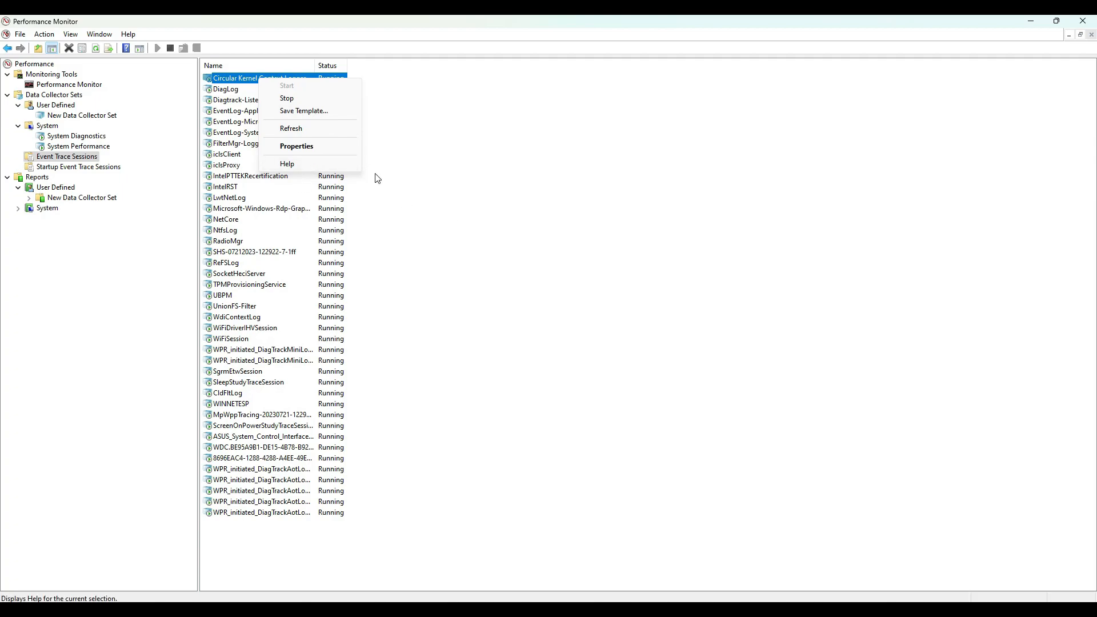
click(93, 139)
Step: View the Startup Event Trace Sessions and look at the Save Template option for Cellcore without saving
click(67, 168)
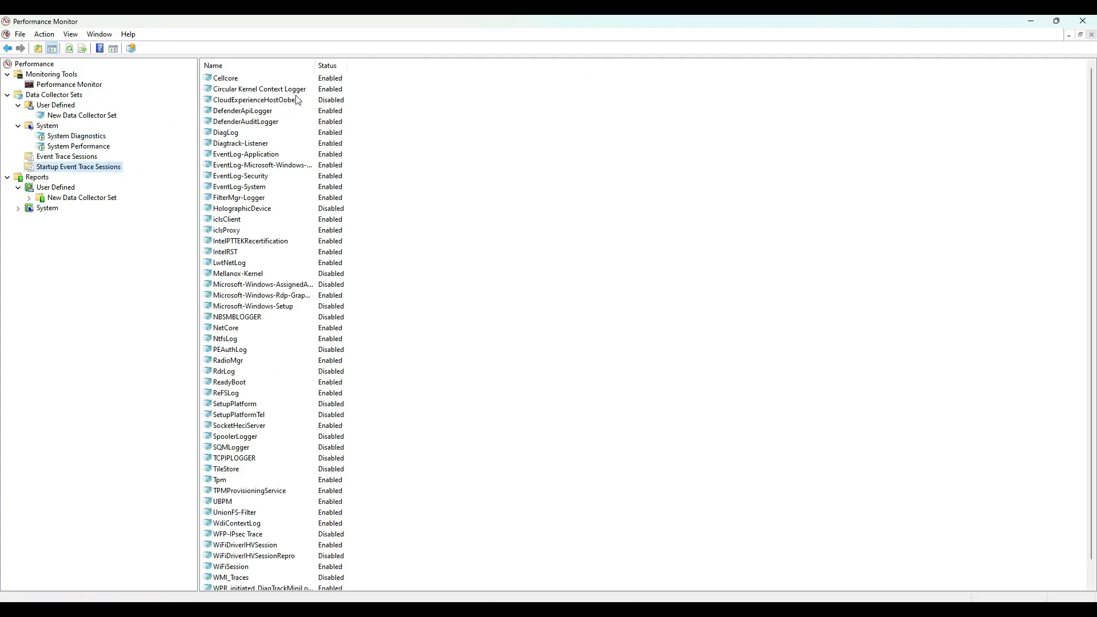
right_click(248, 80)
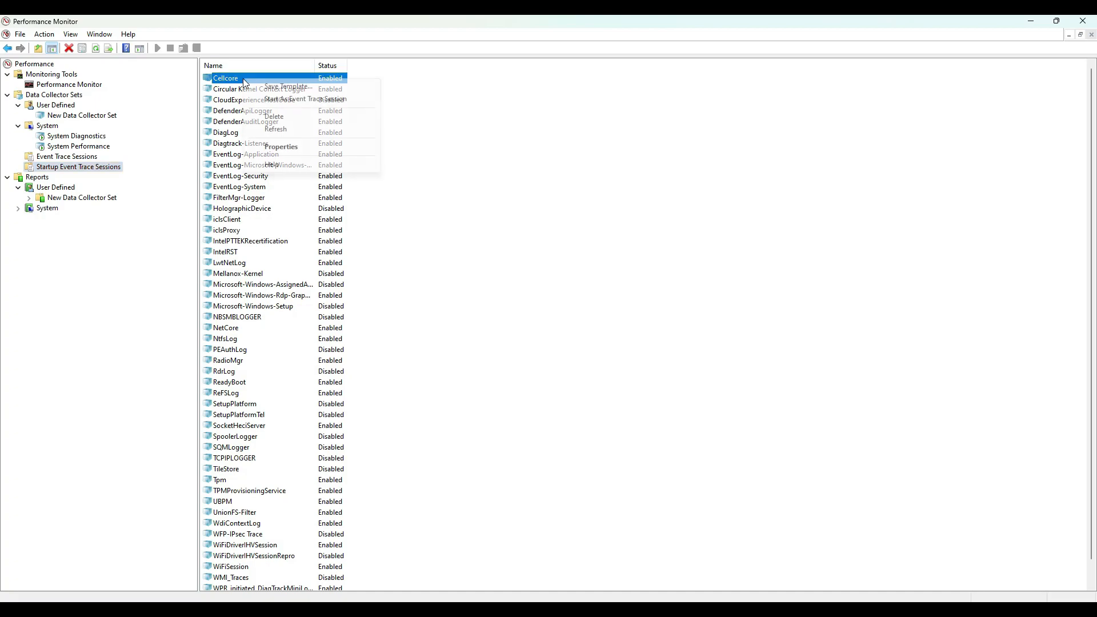
click(308, 87)
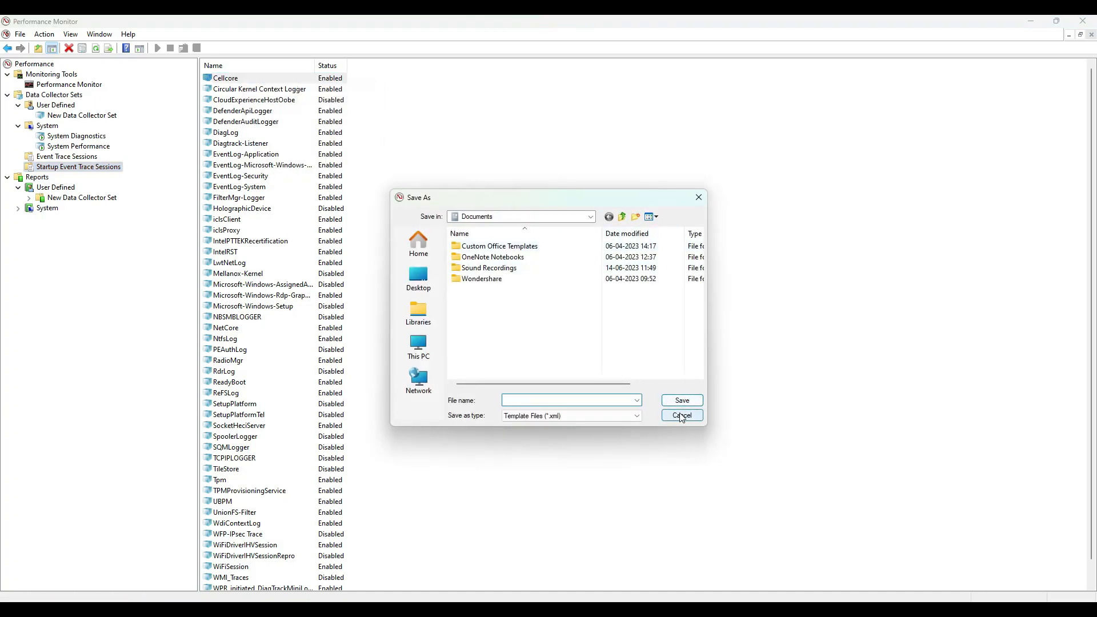
click(683, 417)
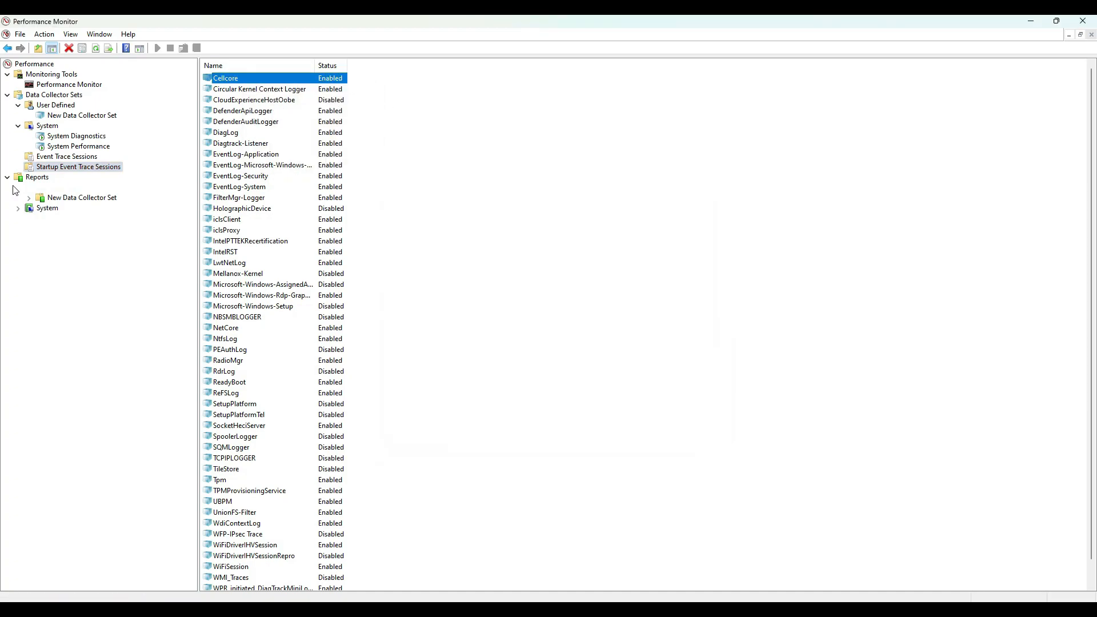
Step: Expand the System reports and open the collected System Diagnostics report to examine its diagnostic results and Resource Overview
click(74, 197)
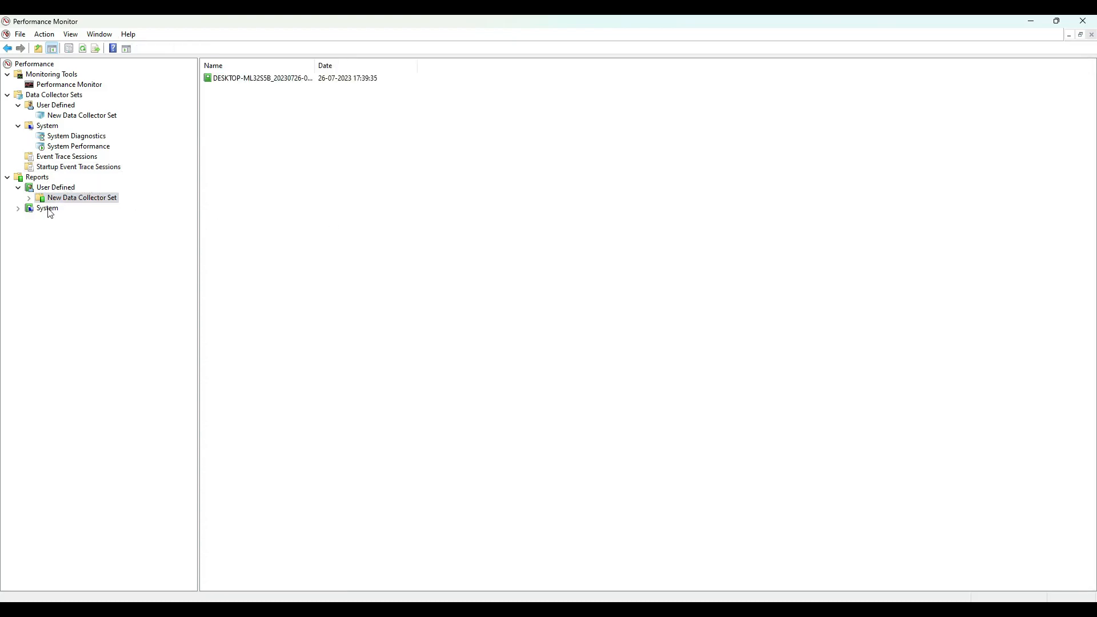
click(22, 210)
click(68, 220)
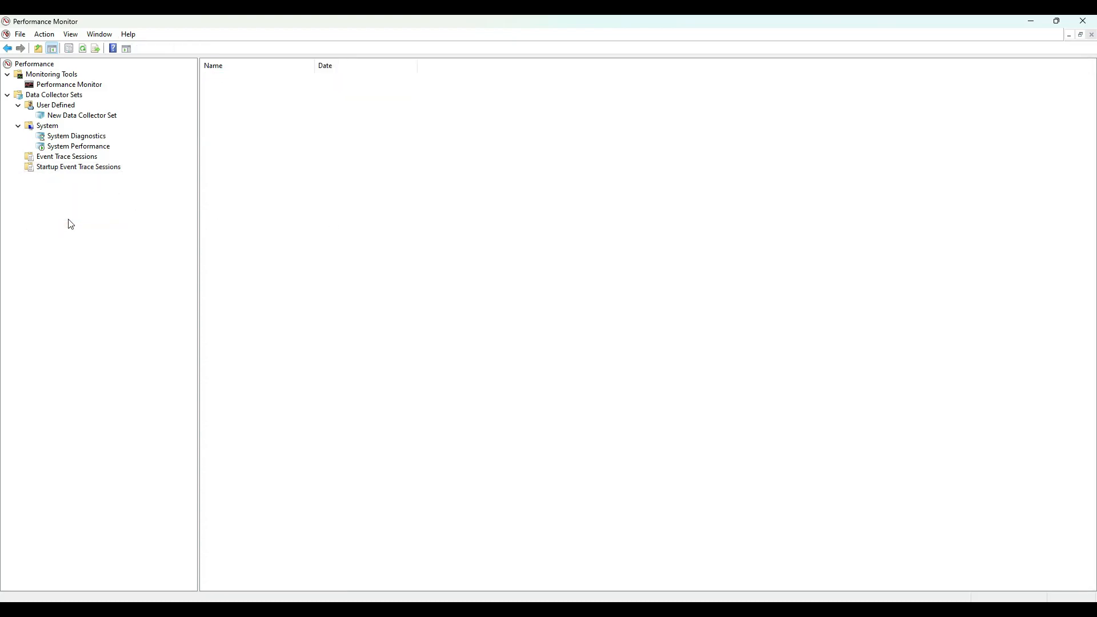
click(29, 221)
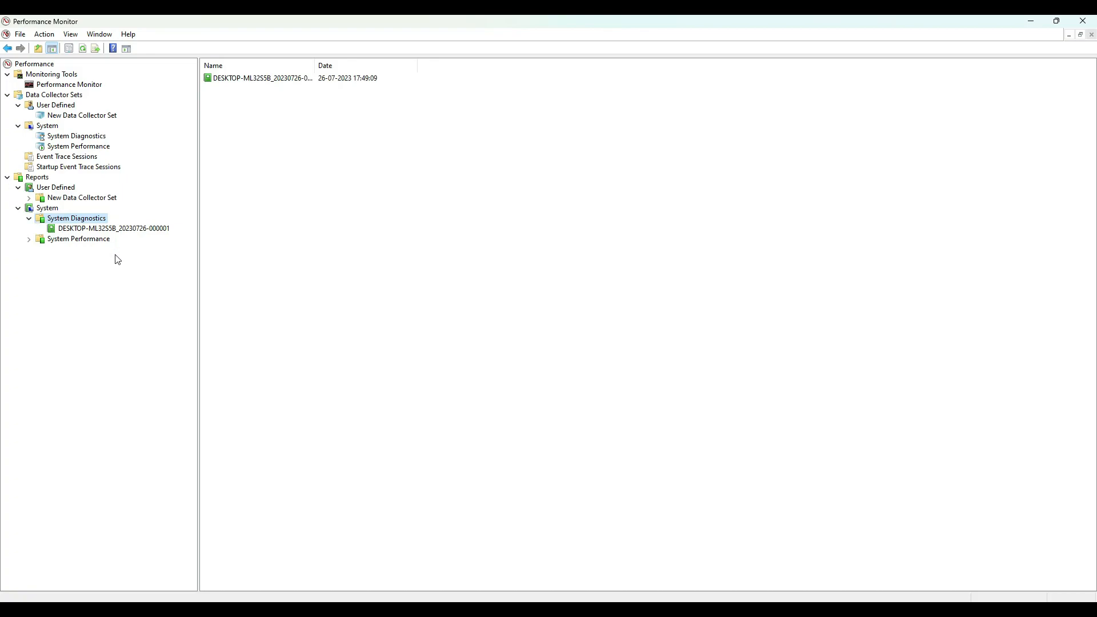
click(115, 229)
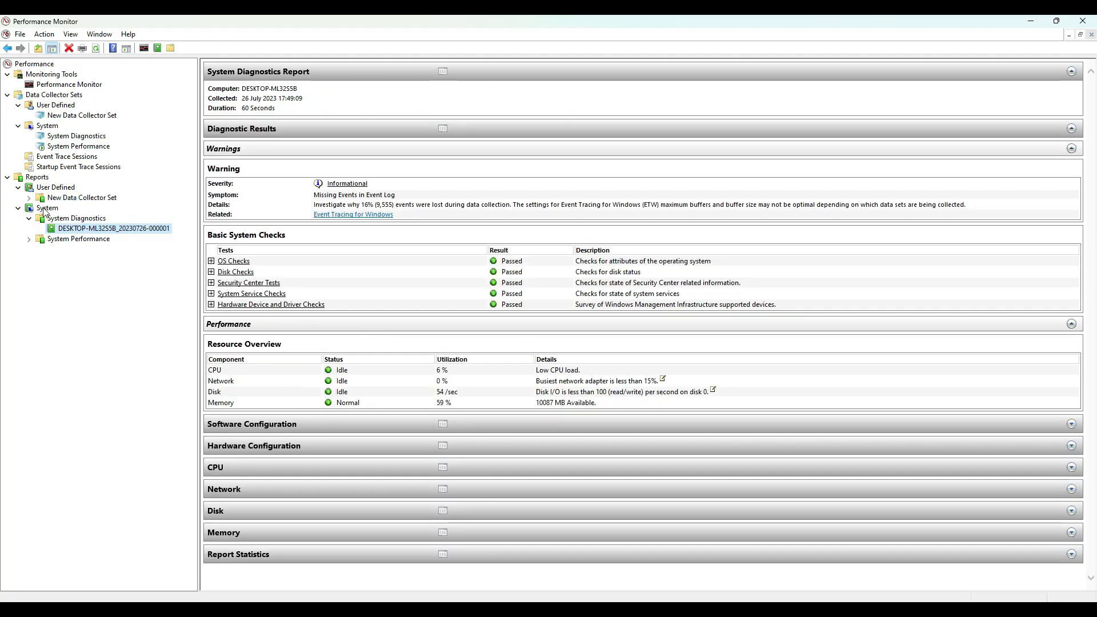
Step: Open the collected report of the user-defined New Data Collector Set and expand its CPU section
click(29, 198)
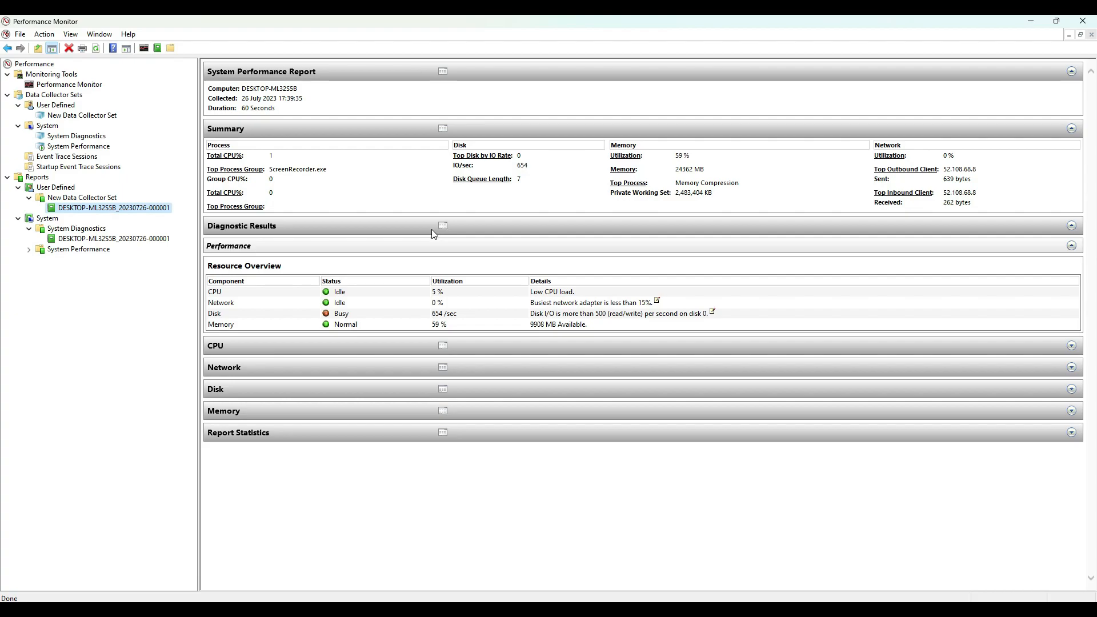
click(343, 348)
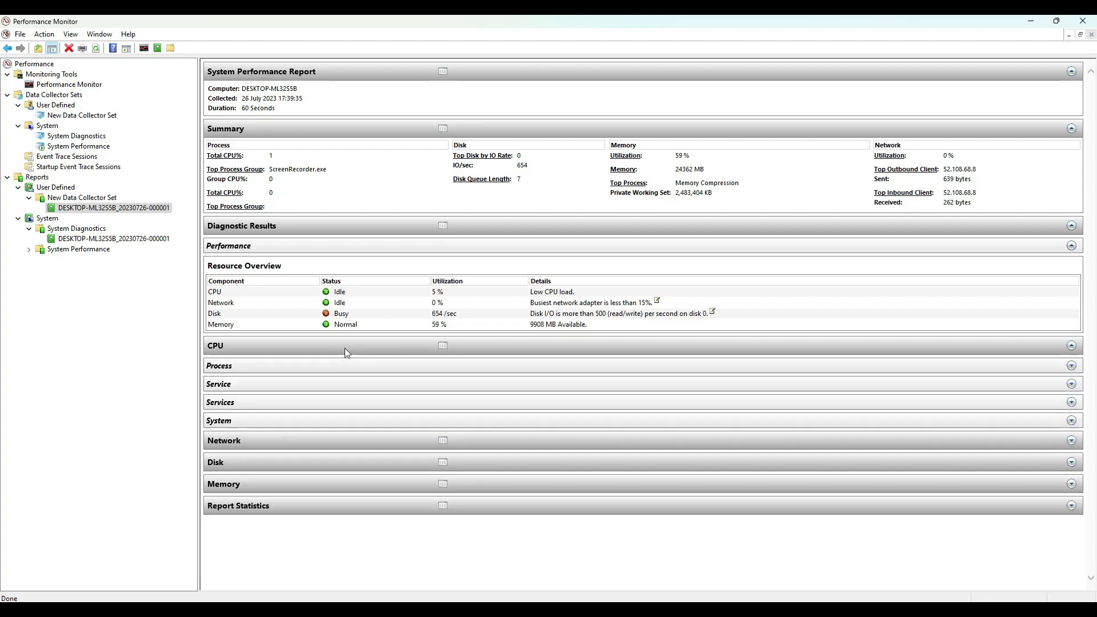
Step: Expand the Process statistics under CPU and the Network section of the System Performance Report
click(391, 346)
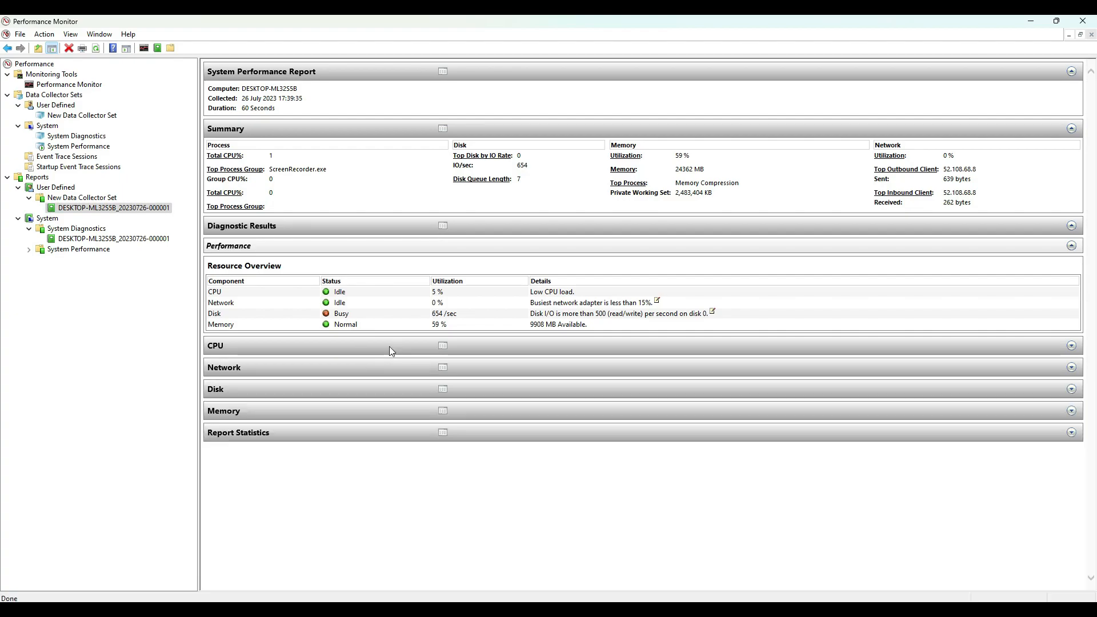
click(391, 365)
click(383, 344)
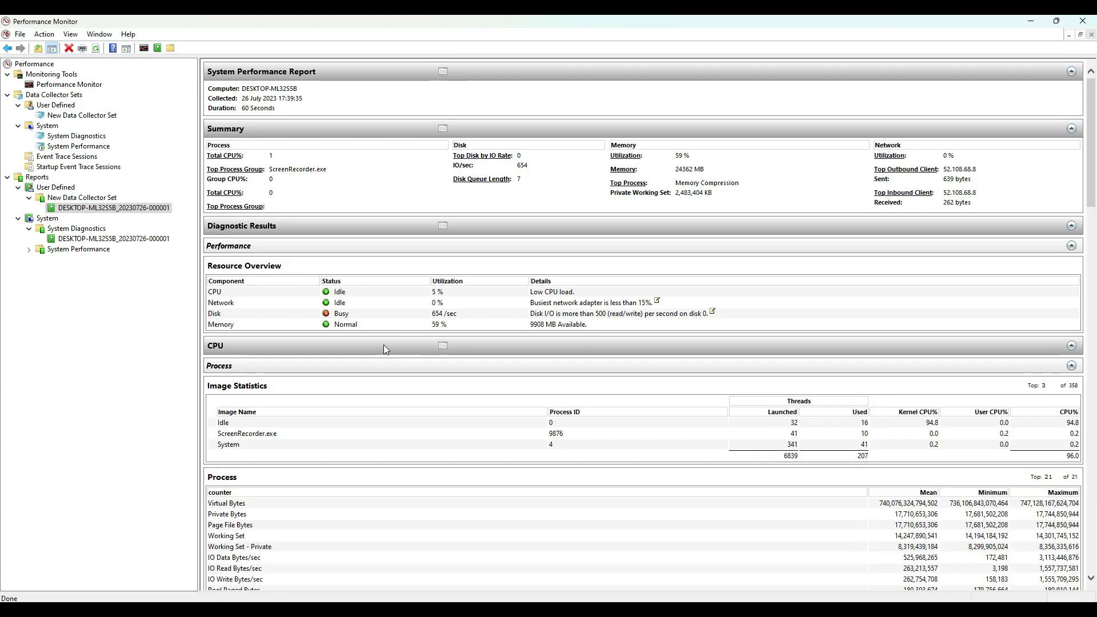
click(391, 345)
click(391, 345)
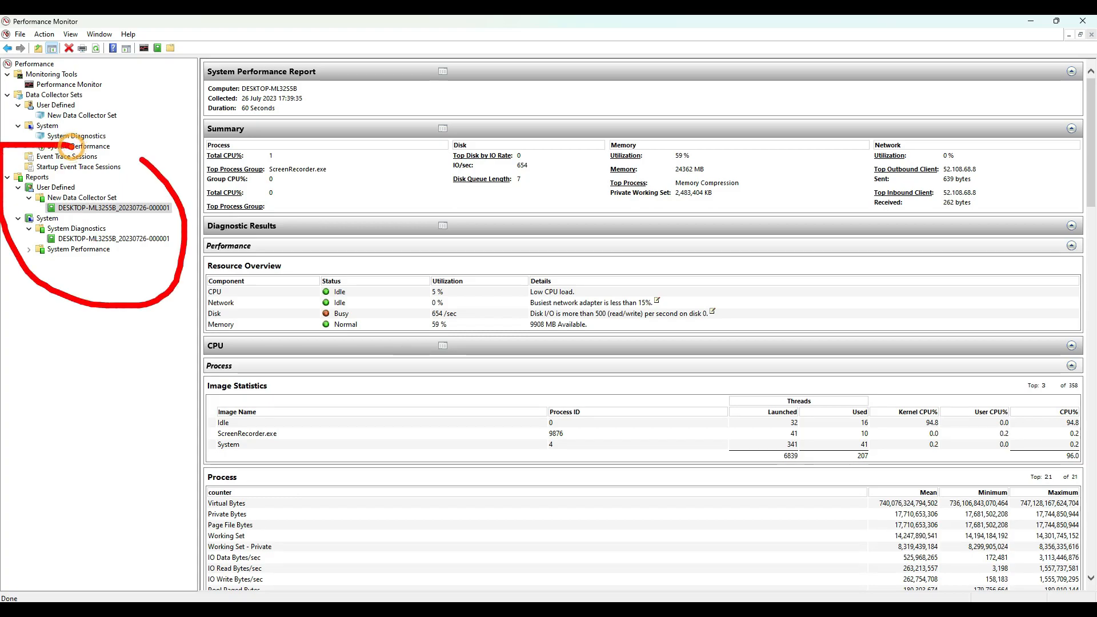
Step: Switch to the browser window with report.html, look through the saved report, and return to Performance Monitor
click(273, 613)
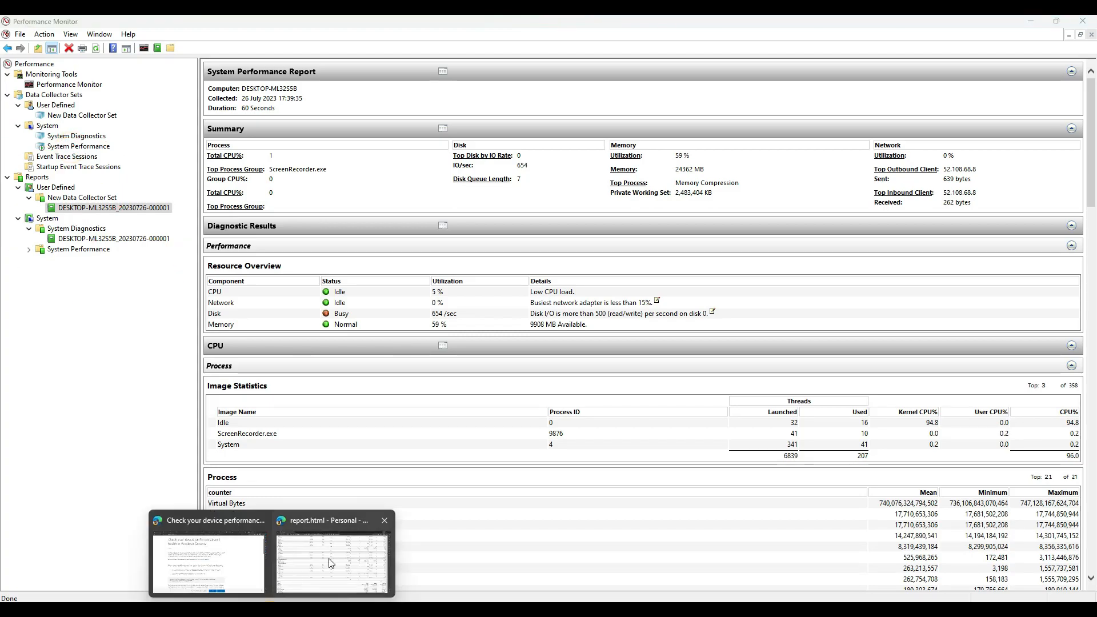
click(330, 556)
scroll(380, 317, up, 1)
scroll(381, 316, up, 15)
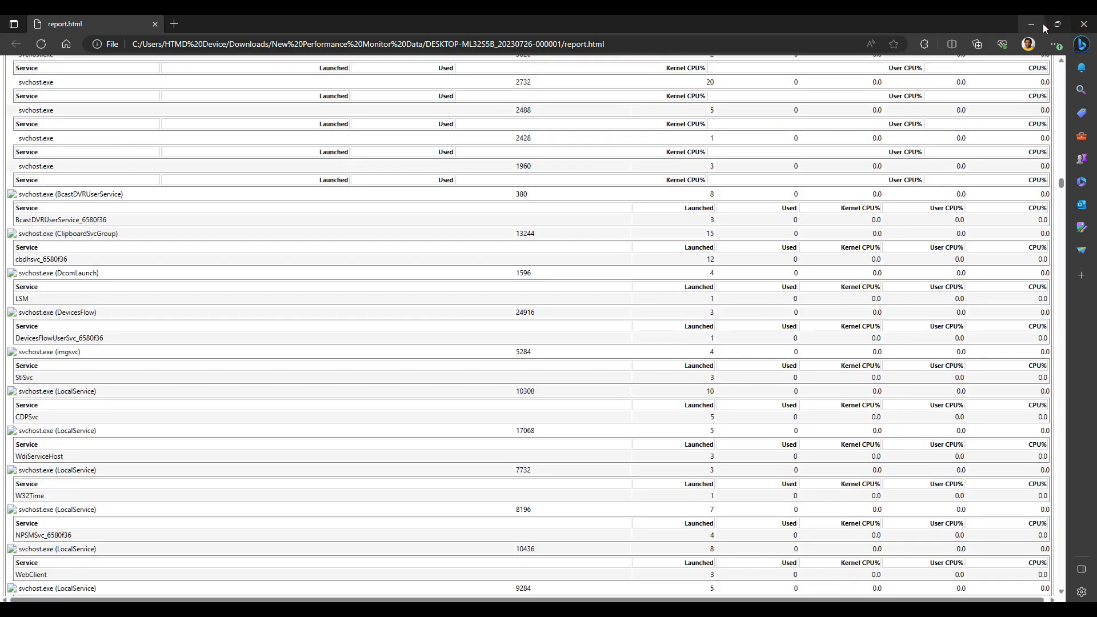
click(1042, 24)
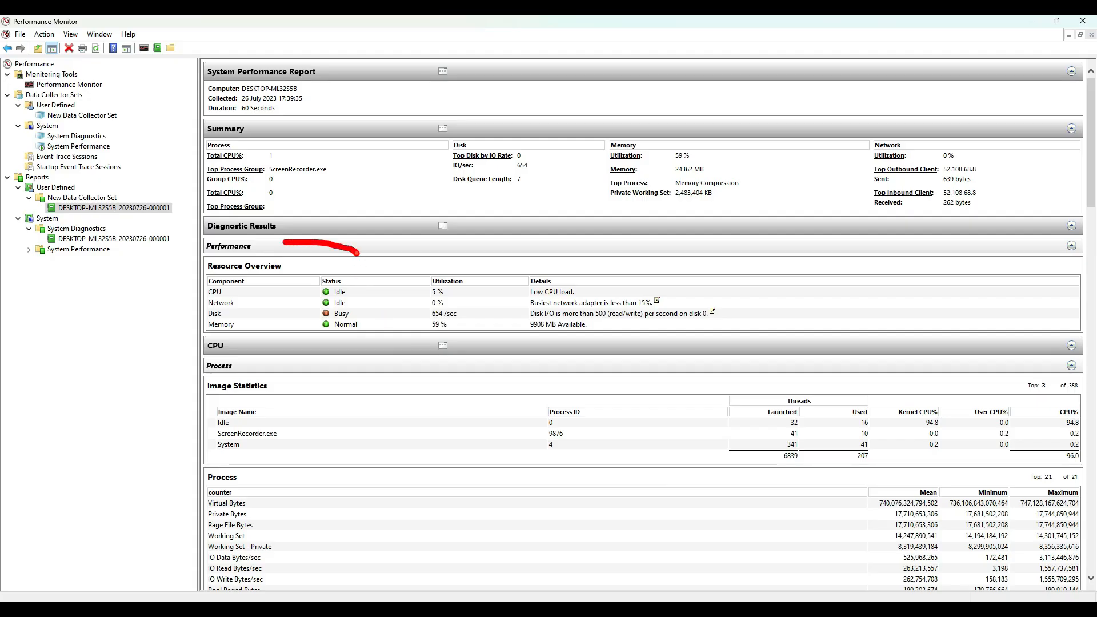
Step: Examine the disk and memory status and utilization in the report's Resource Overview
drag(363, 313, 401, 310)
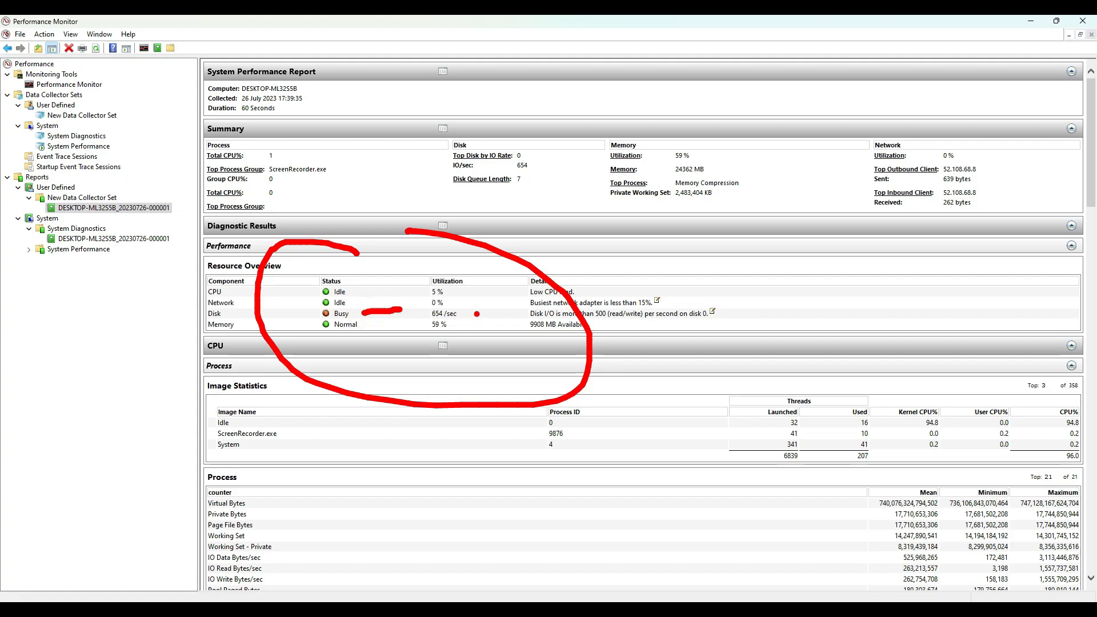
drag(478, 313, 504, 311)
drag(323, 333, 367, 338)
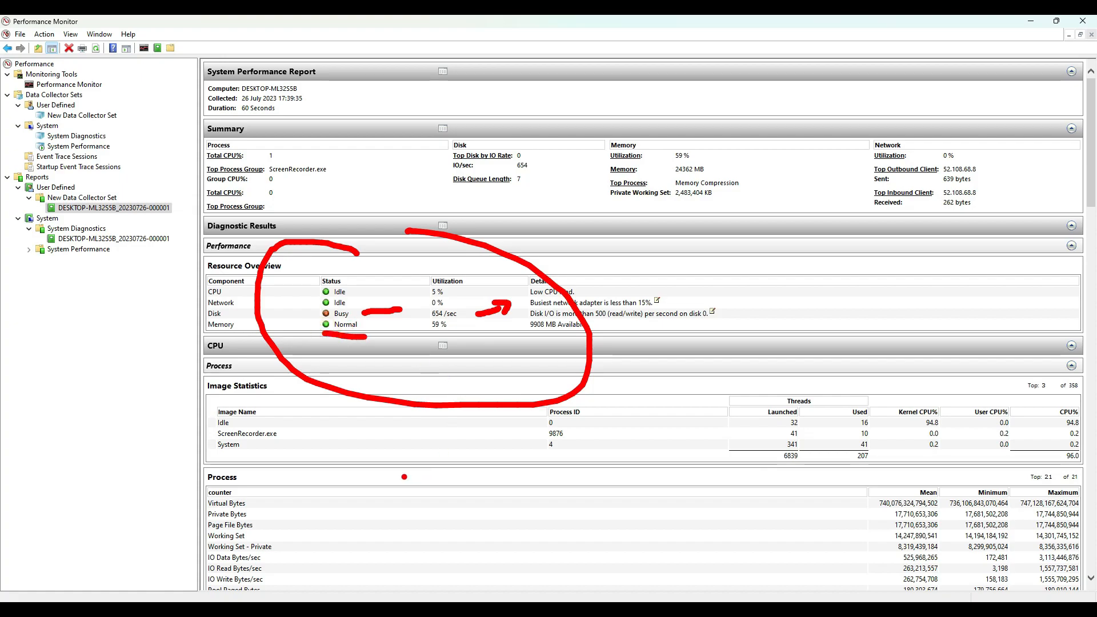
key(Escape)
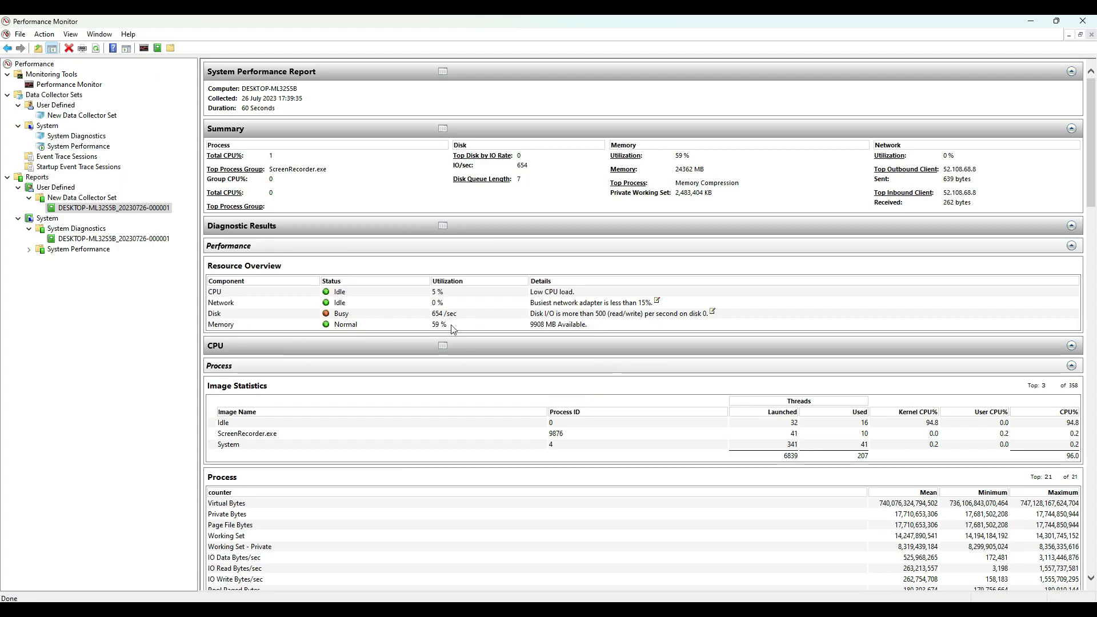
key(ctrl+2)
drag(452, 315, 438, 305)
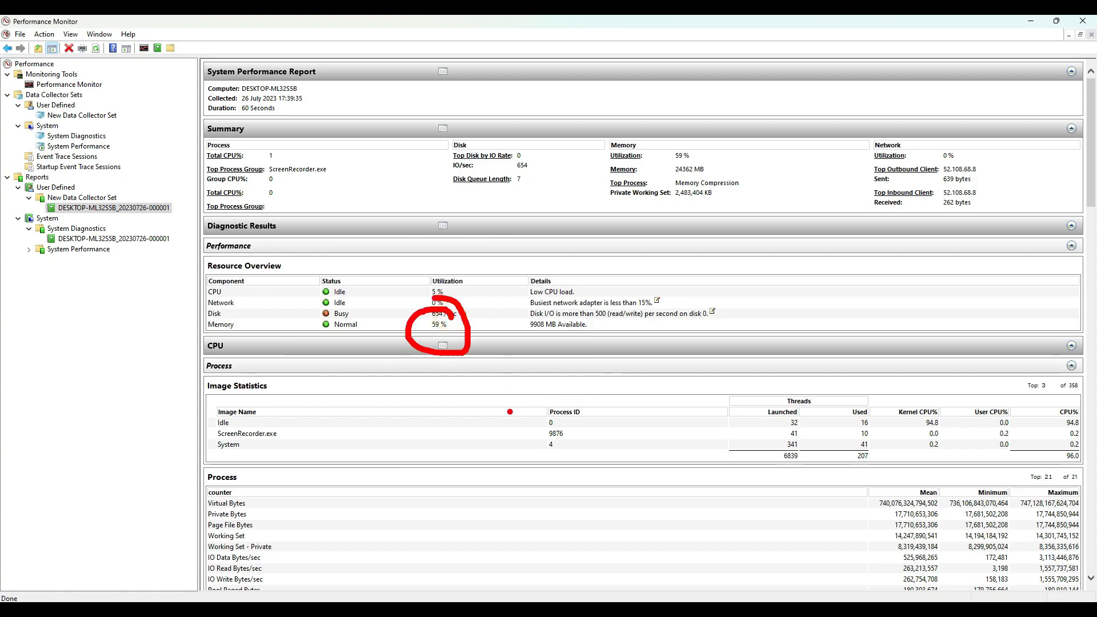
key(Escape)
Step: Expand the Service, Services and System sections under CPU and the TCP section under Network
scroll(566, 460, down, 10)
scroll(568, 463, down, 15)
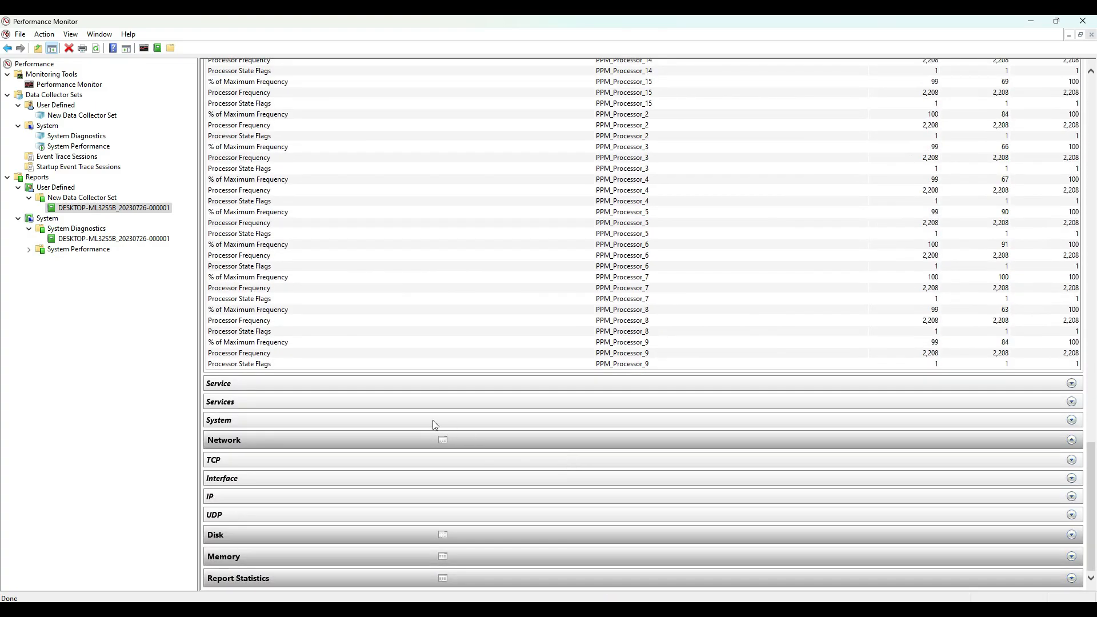
click(381, 383)
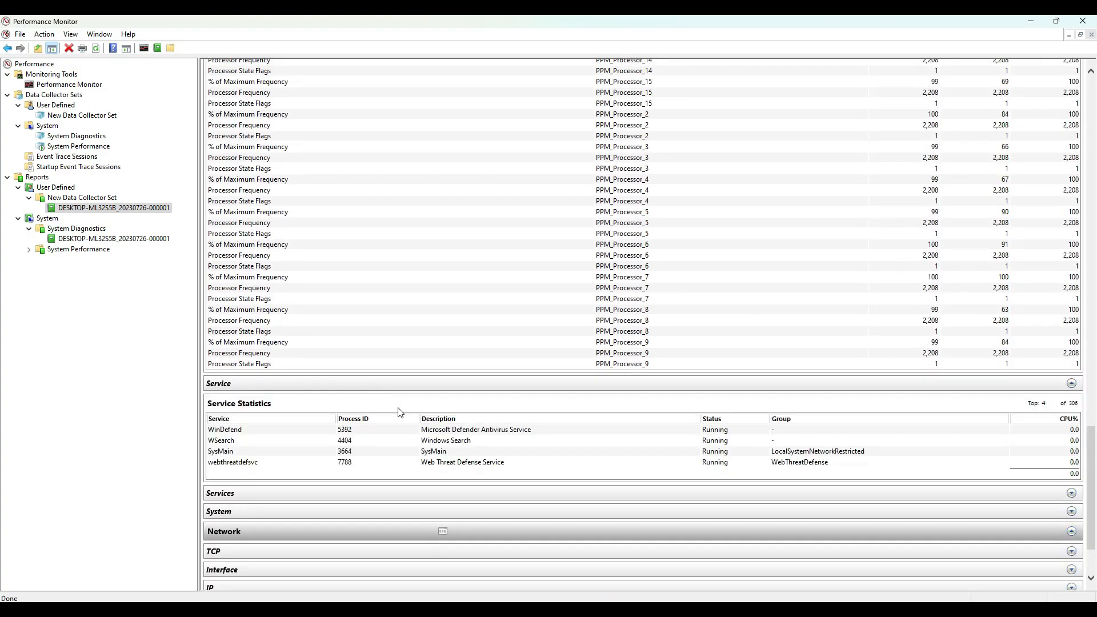
click(356, 493)
scroll(369, 484, down, 20)
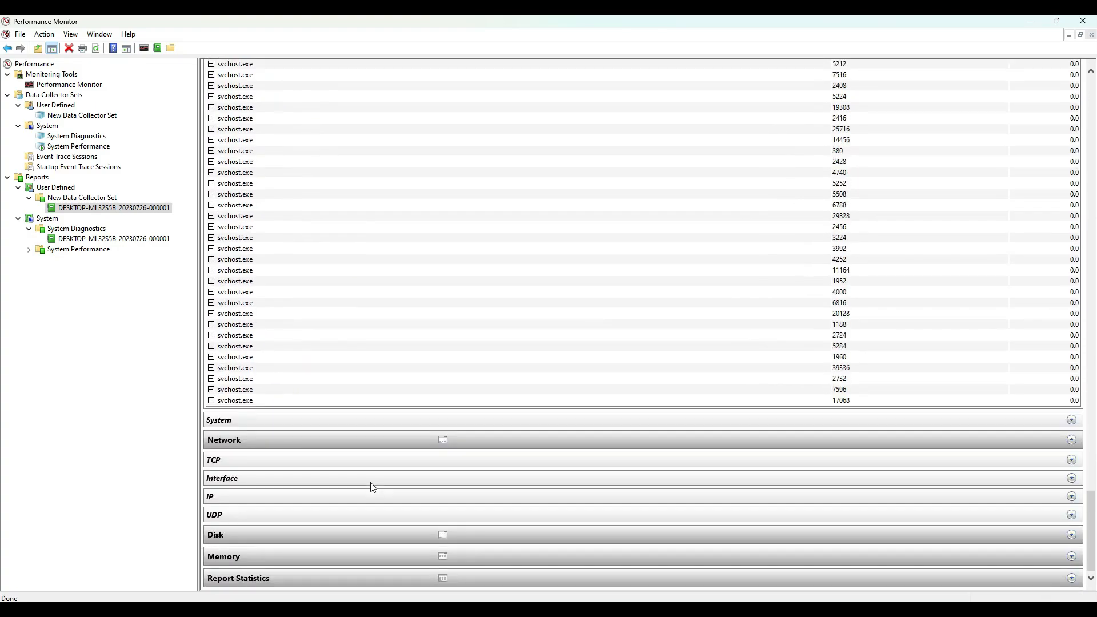
click(320, 421)
click(279, 460)
Step: Examine the TCP Outbound Traffic and TCP Inbound Traffic tables in the Network section
scroll(311, 477, down, 10)
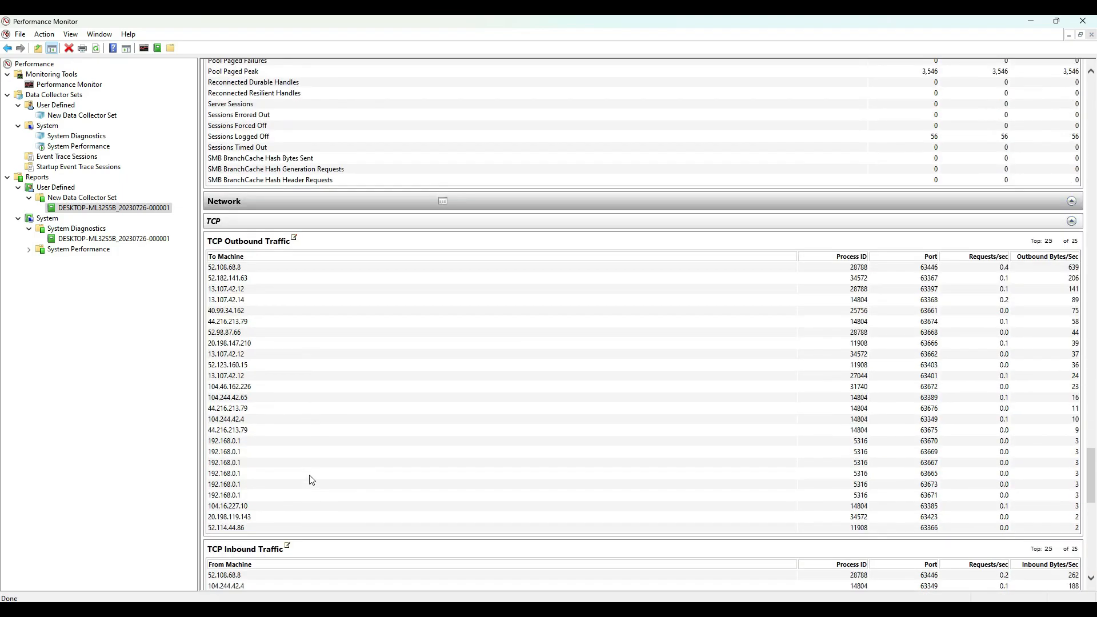
scroll(318, 479, down, 5)
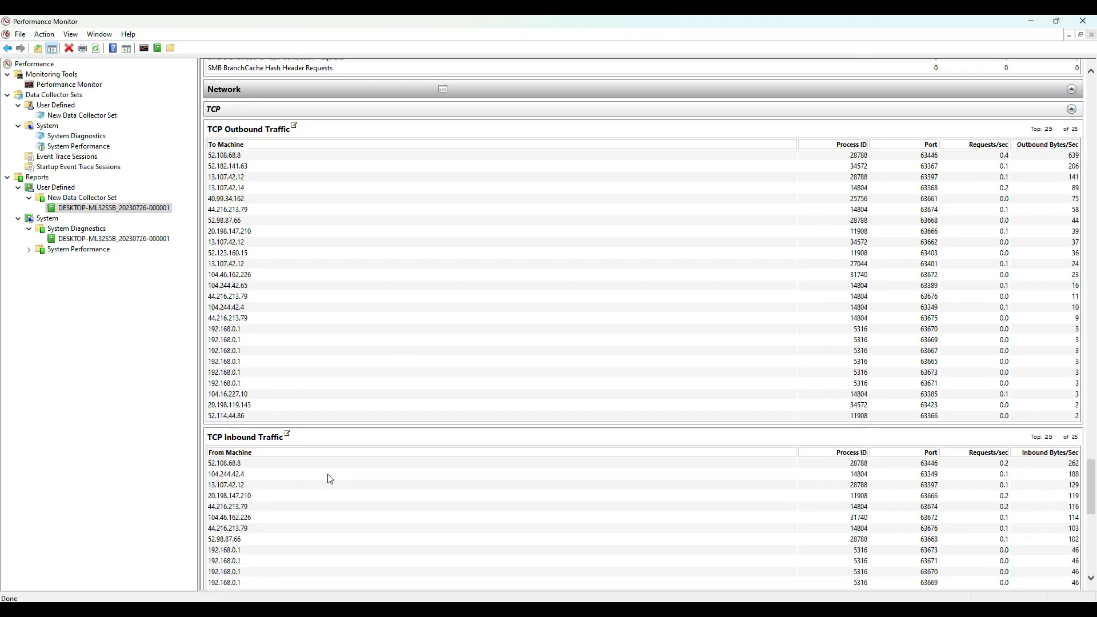
scroll(331, 477, up, 5)
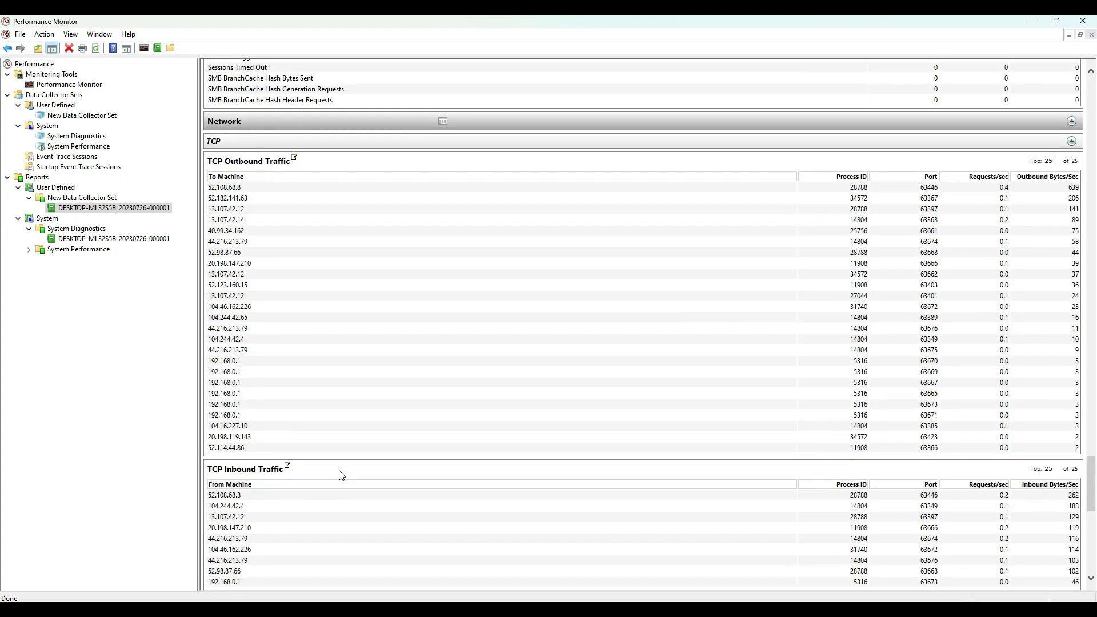
mouse_move(273, 150)
mouse_down()
mouse_move(309, 508)
mouse_move(323, 151)
mouse_up()
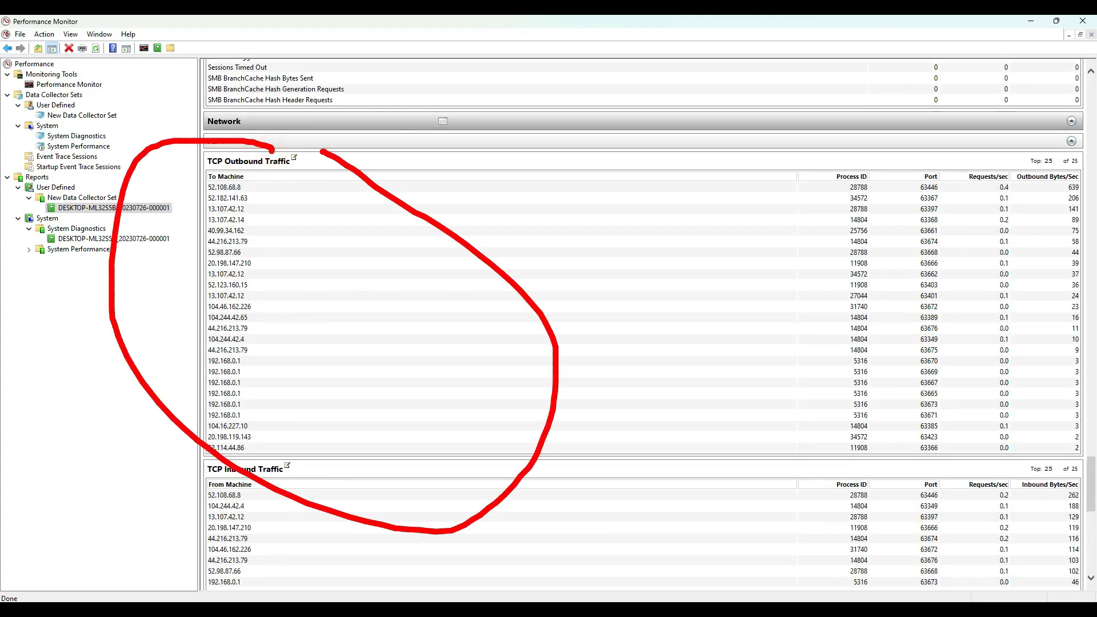
mouse_move(677, 221)
mouse_down()
mouse_move(479, 286)
mouse_move(552, 310)
mouse_up()
mouse_move(765, 229)
mouse_down()
mouse_move(802, 221)
mouse_move(821, 245)
mouse_up()
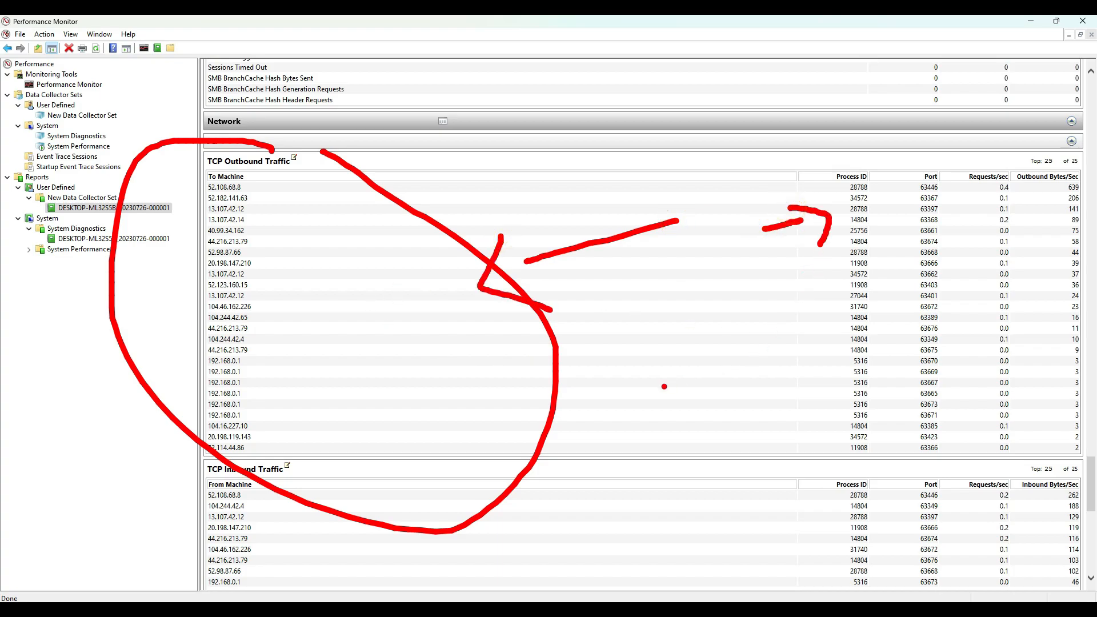
mouse_move(432, 347)
mouse_down()
mouse_move(379, 360)
mouse_move(388, 416)
mouse_up()
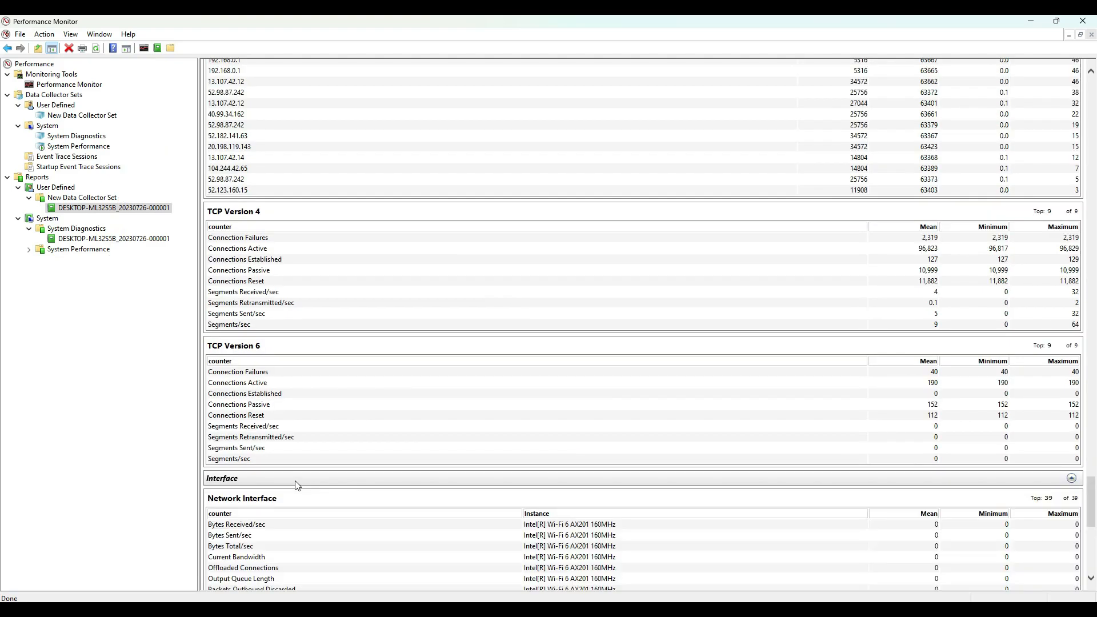
Step: View the Interface, IP and UDP counters of the Network section
scroll(297, 485, down, 8)
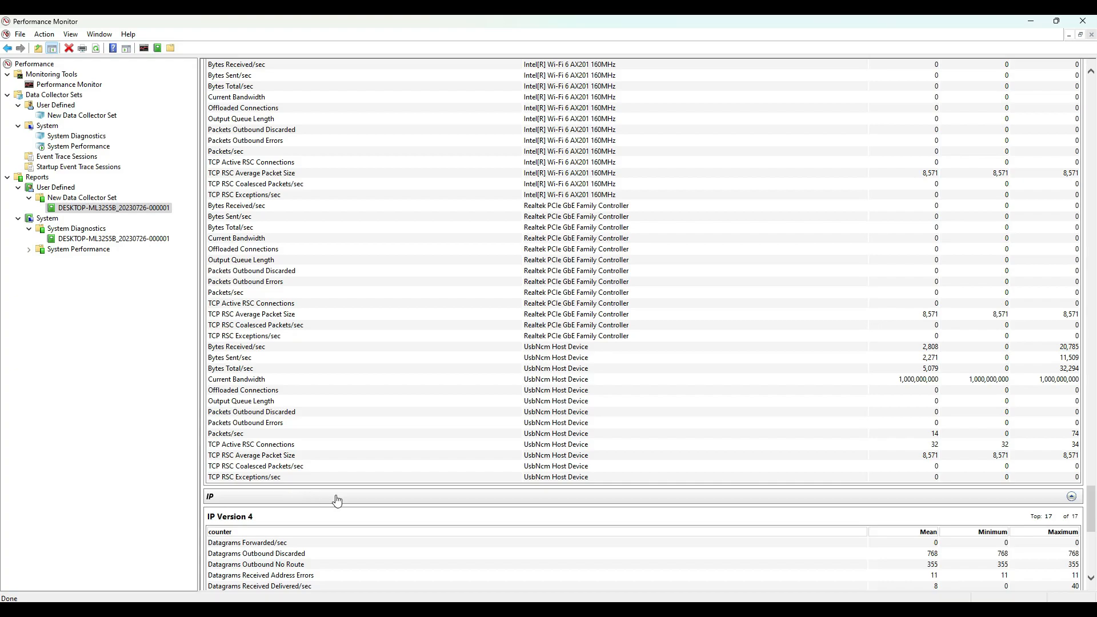
scroll(335, 499, down, 8)
scroll(360, 507, down, 3)
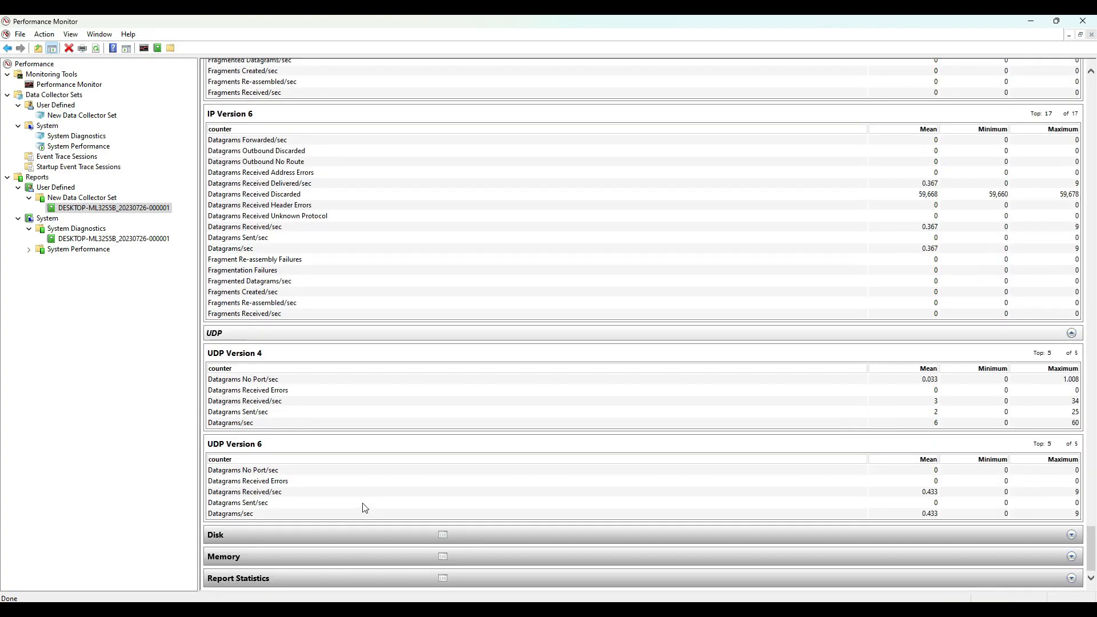
Step: Expand the Disk section with its Hot Files, Disk Breakdown and Physical Disk details, and view the files causing most disk IOs
click(346, 534)
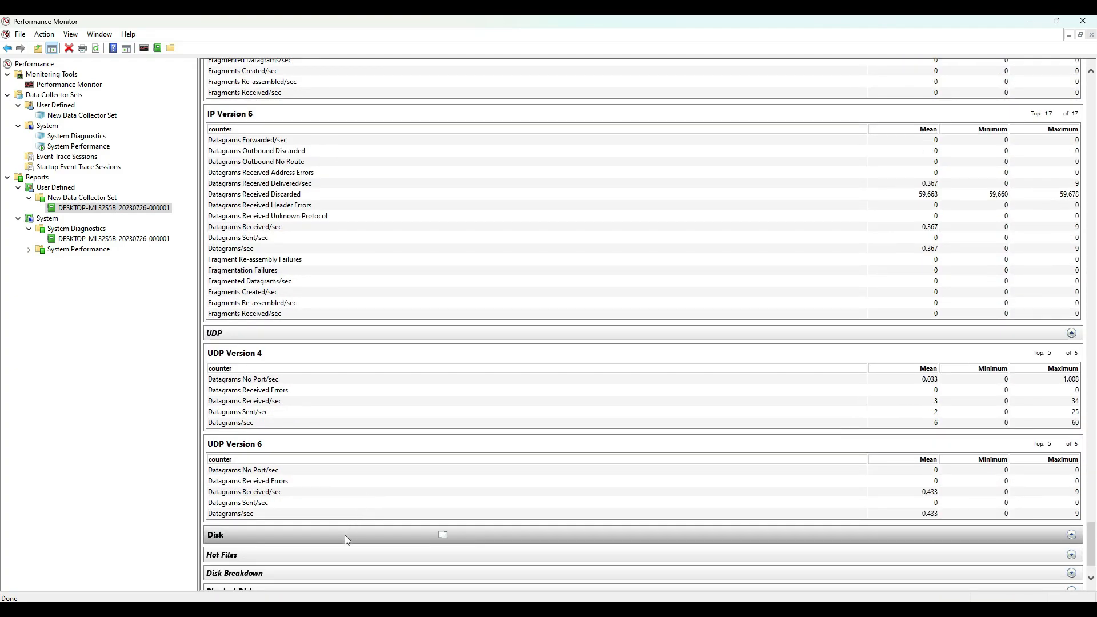
scroll(360, 529, down, 1)
click(292, 507)
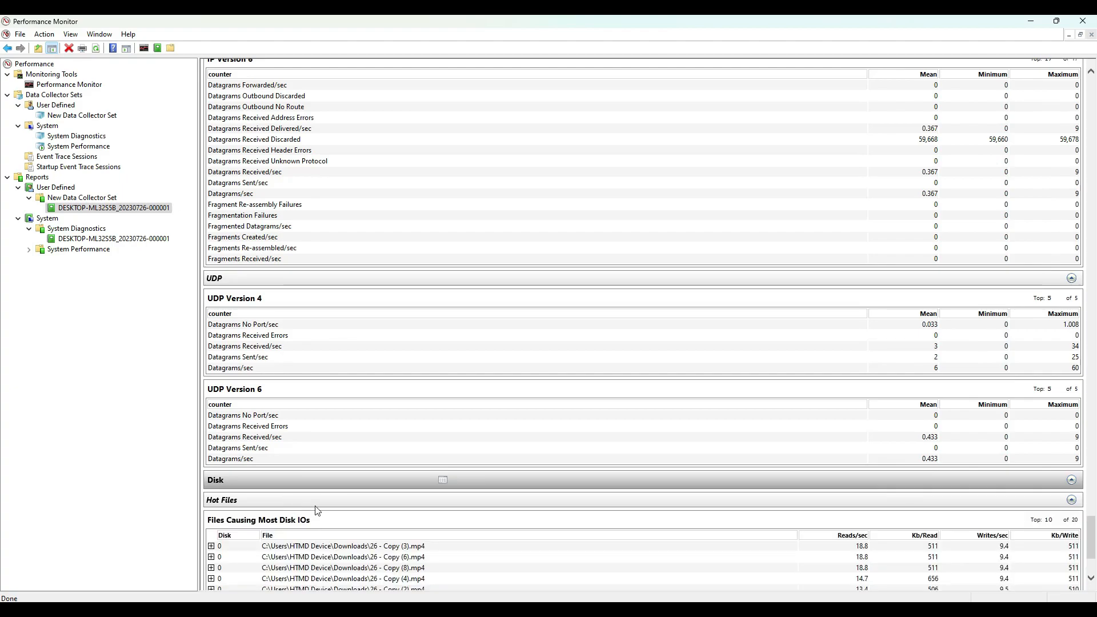
scroll(317, 510, down, 3)
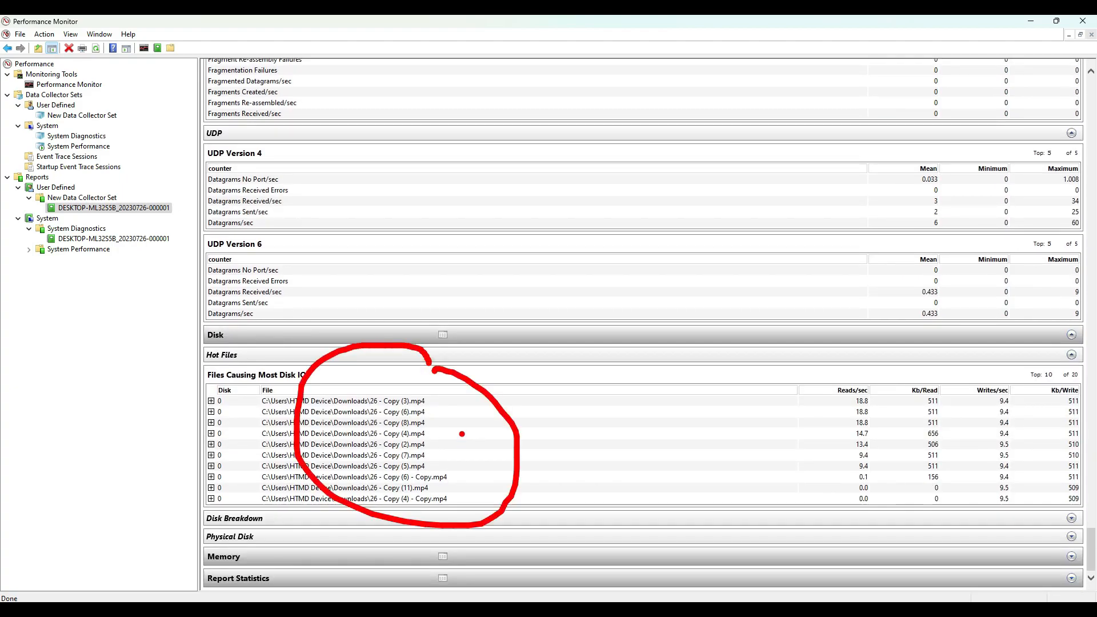
click(410, 520)
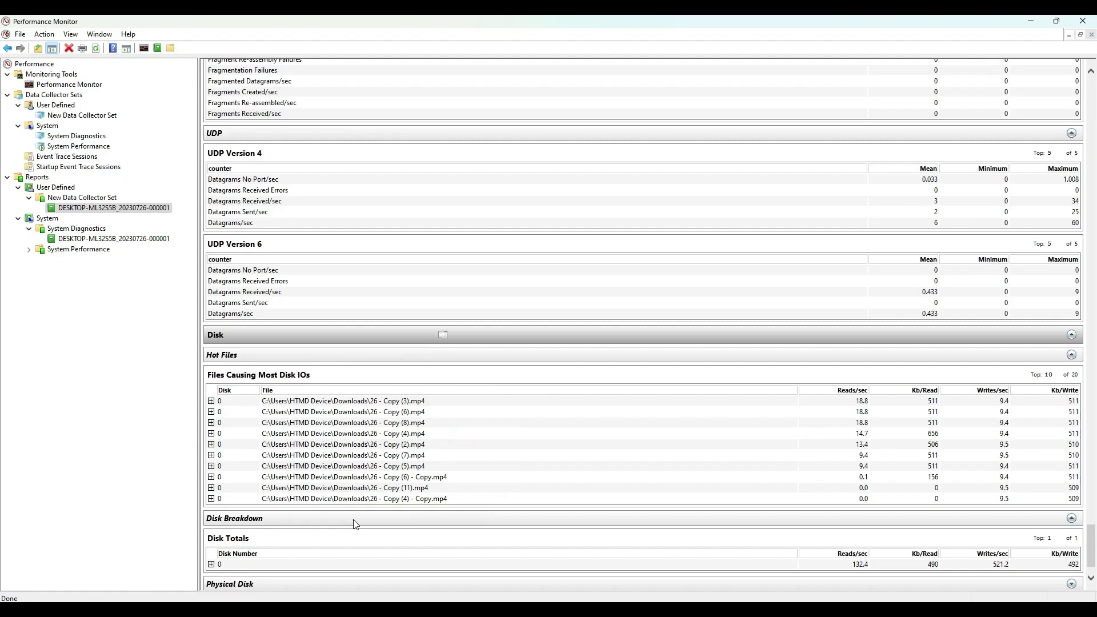
scroll(355, 521, down, 1)
click(349, 533)
Step: View the expanded Memory and Report Statistics sections and return to the beginning of the report
scroll(314, 545, down, 3)
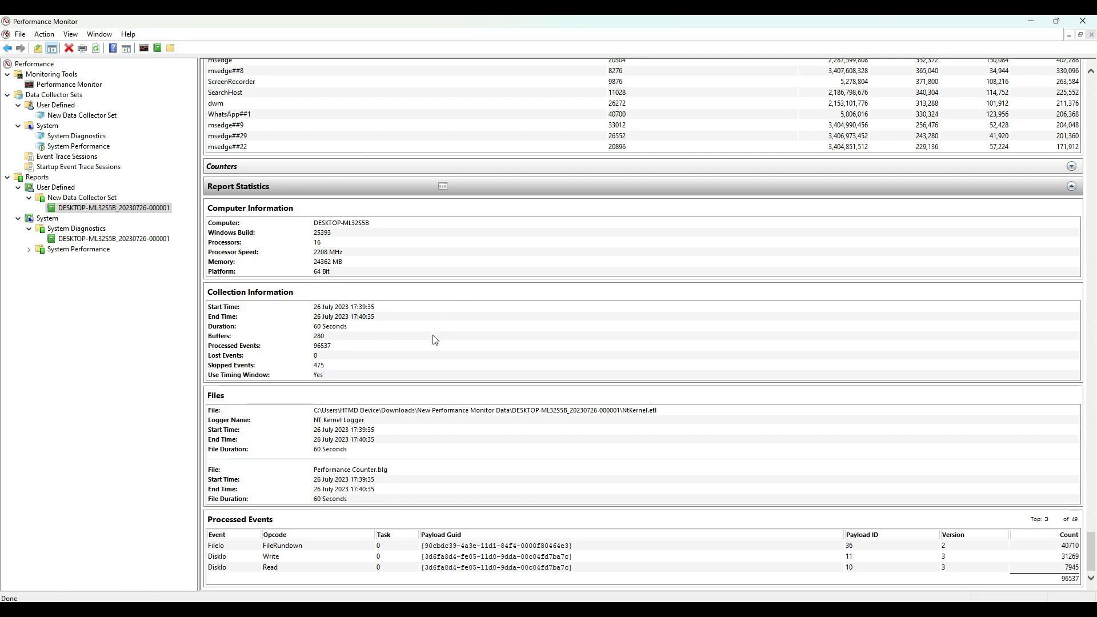
scroll(434, 349, up, 15)
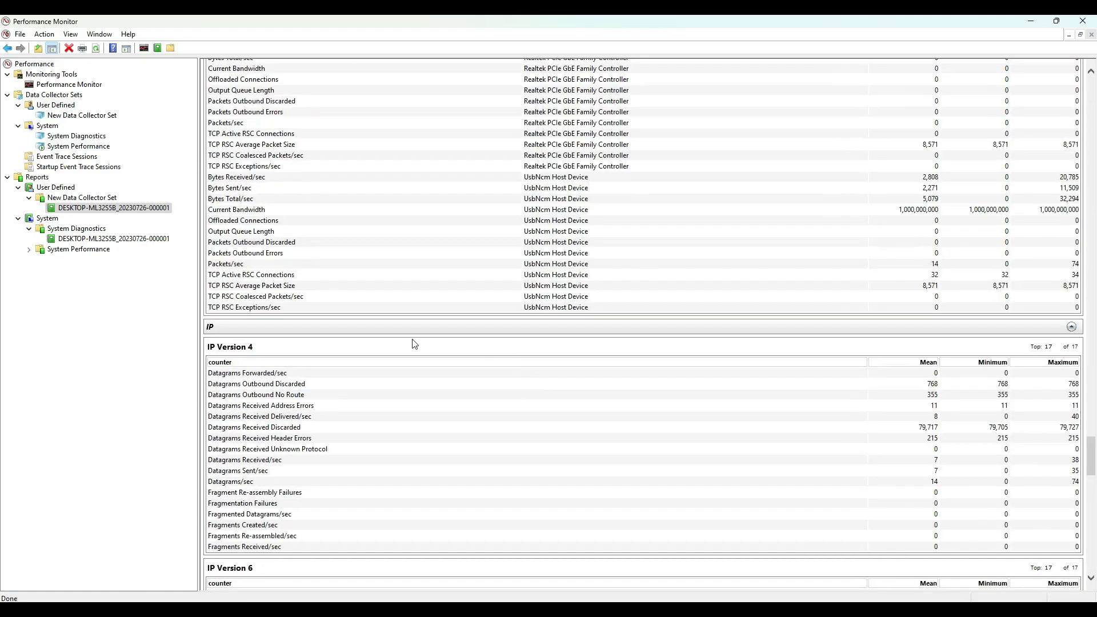
scroll(419, 351, up, 20)
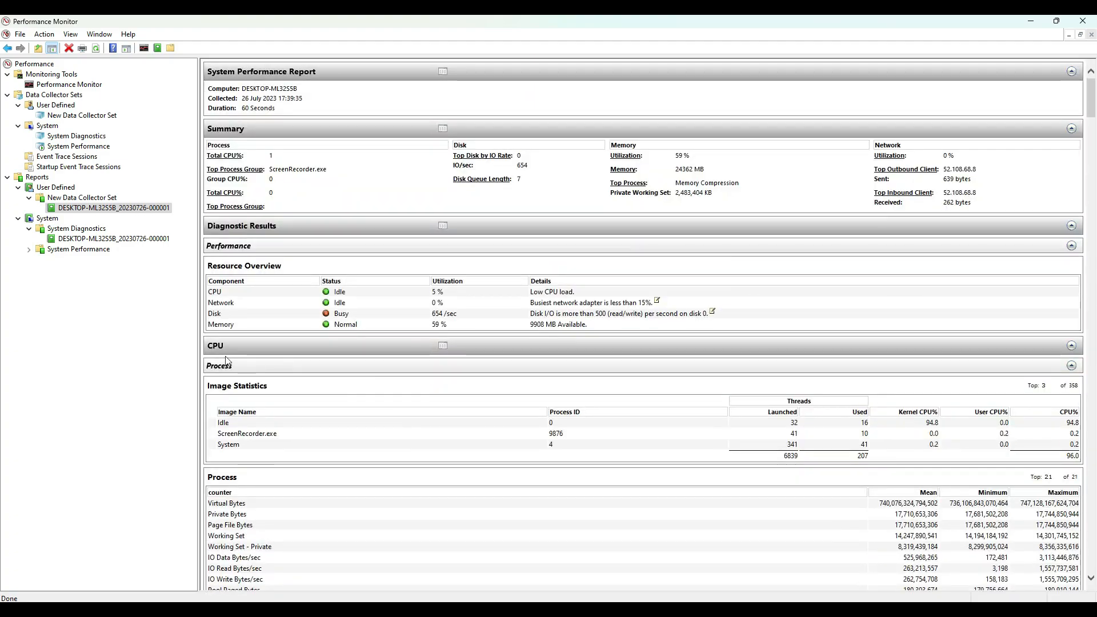
Step: Open the collected System Diagnostics report and examine the results of its Basic System Checks
click(151, 239)
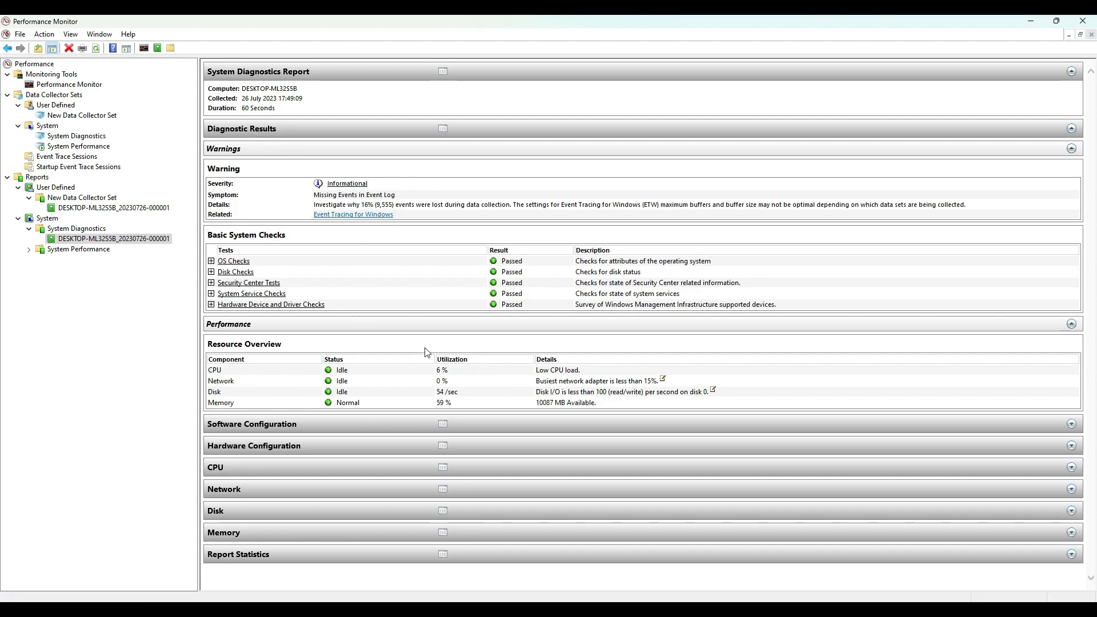
mouse_move(103, 198)
mouse_down()
mouse_move(2, 222)
mouse_move(144, 209)
mouse_move(158, 227)
mouse_up()
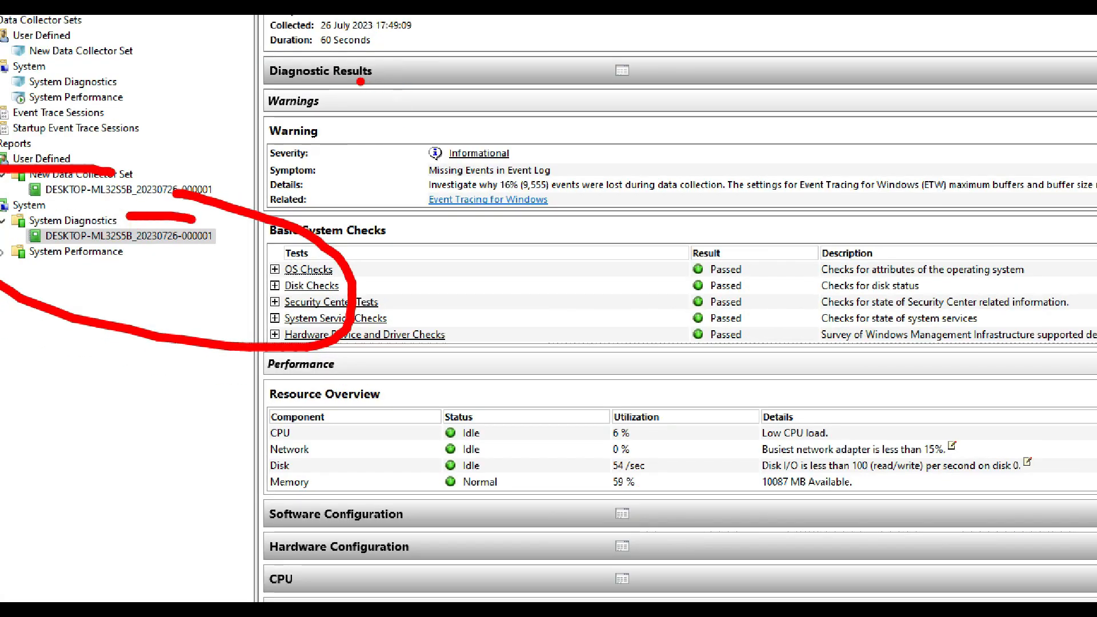
mouse_move(392, 80)
mouse_down()
mouse_move(417, 72)
mouse_move(857, 335)
mouse_up()
mouse_move(663, 247)
mouse_down()
mouse_move(696, 143)
mouse_move(651, 214)
mouse_up()
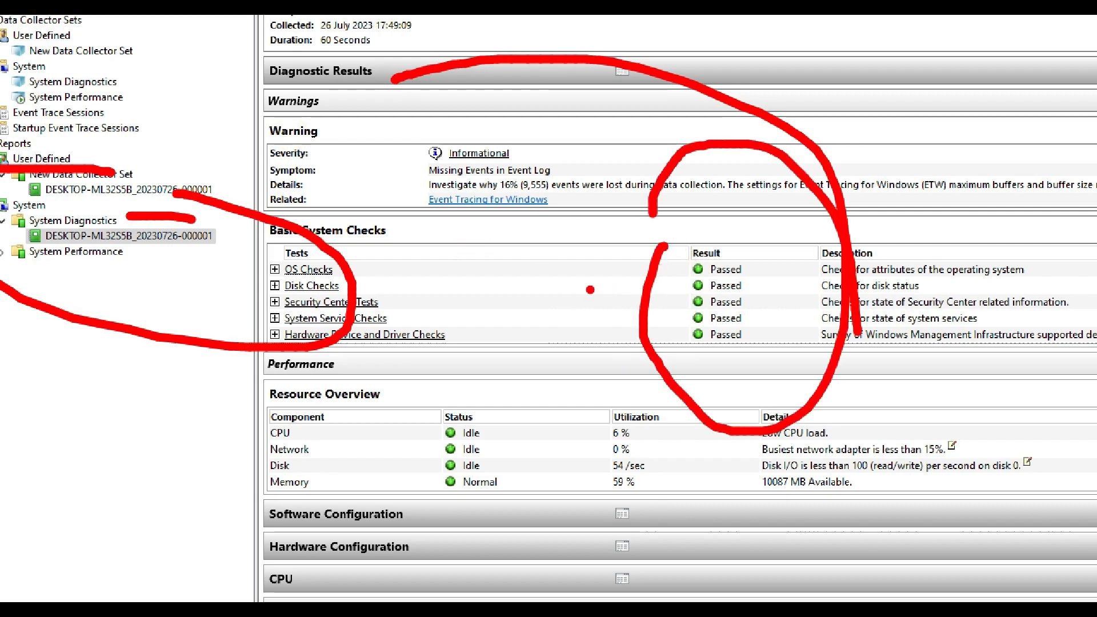
key(Escape)
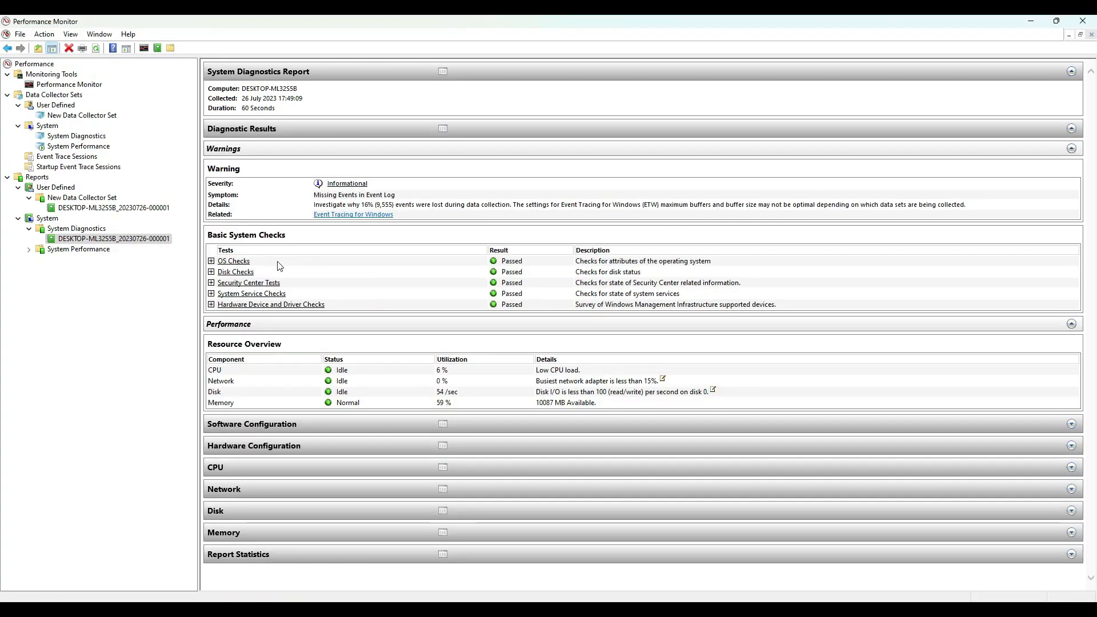
Step: Expand the OS, Disk, Security Center, System Service and Hardware Device and Driver checks, and view their test groups
click(234, 261)
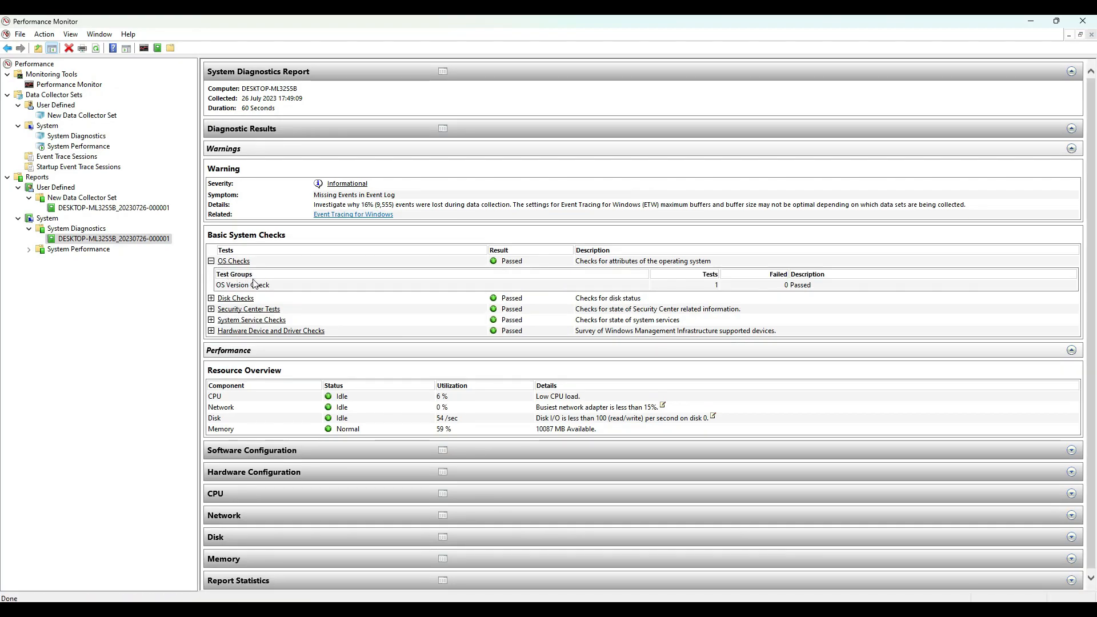
click(250, 298)
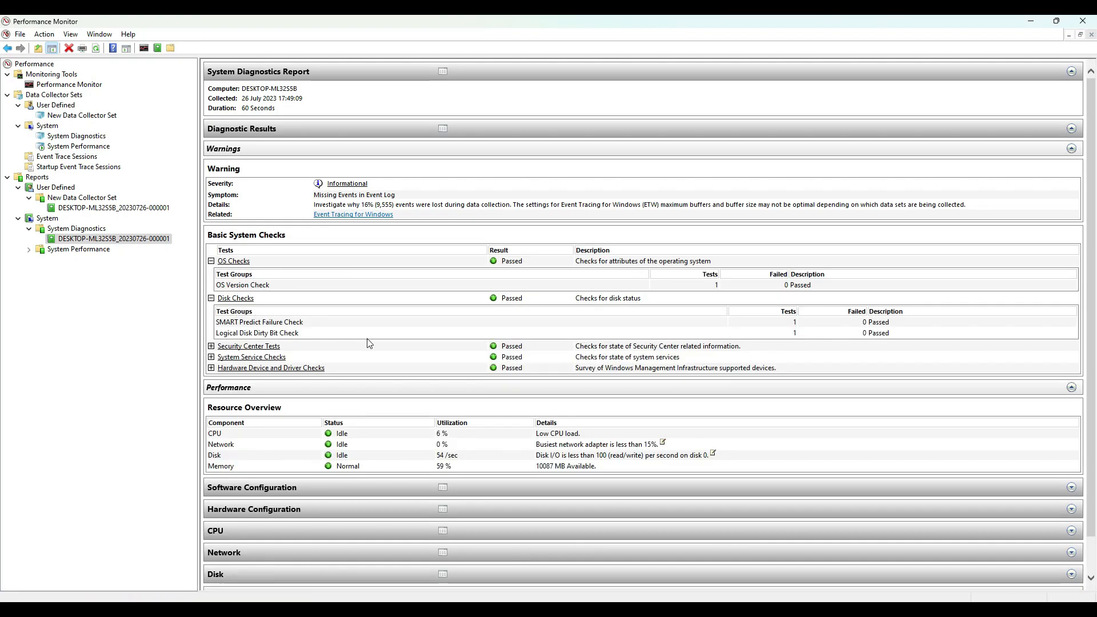
click(277, 346)
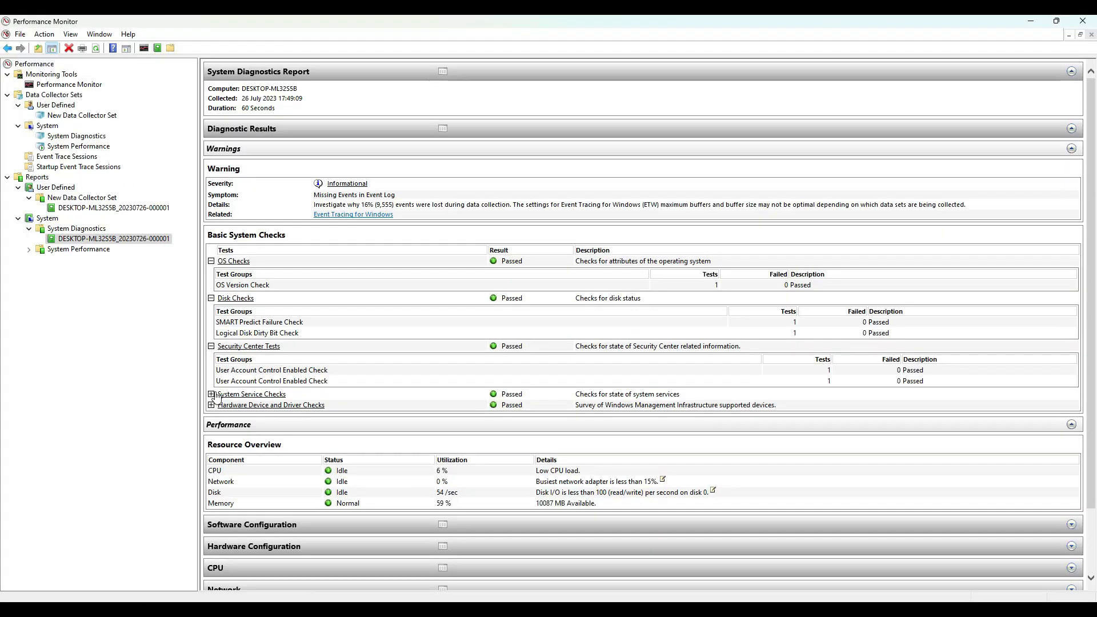
click(212, 394)
scroll(322, 400, down, 2)
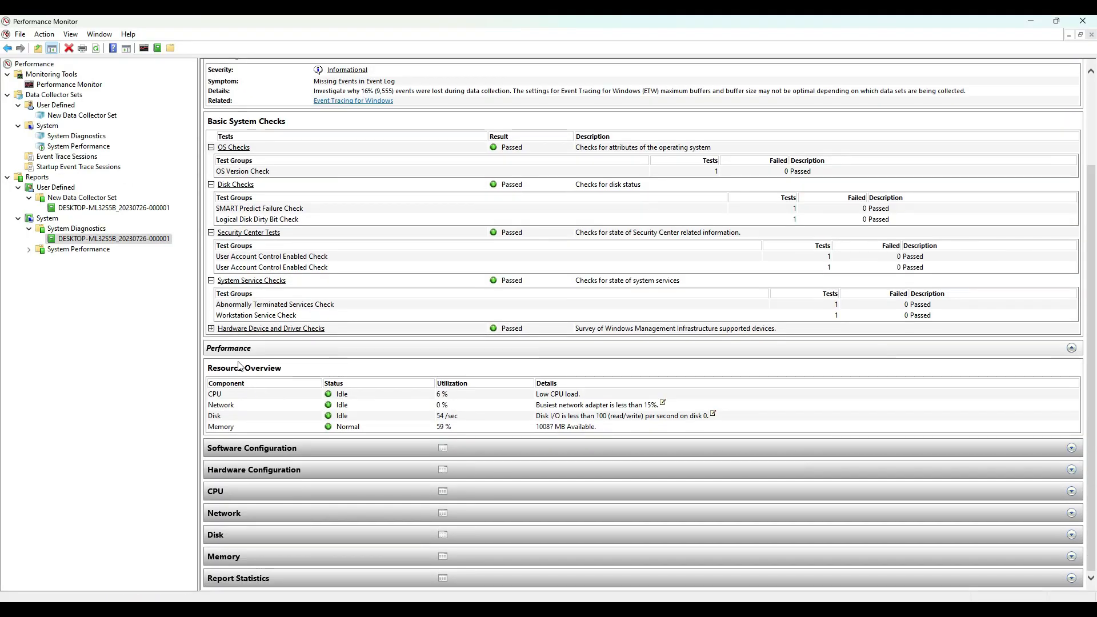
click(211, 328)
scroll(383, 357, down, 5)
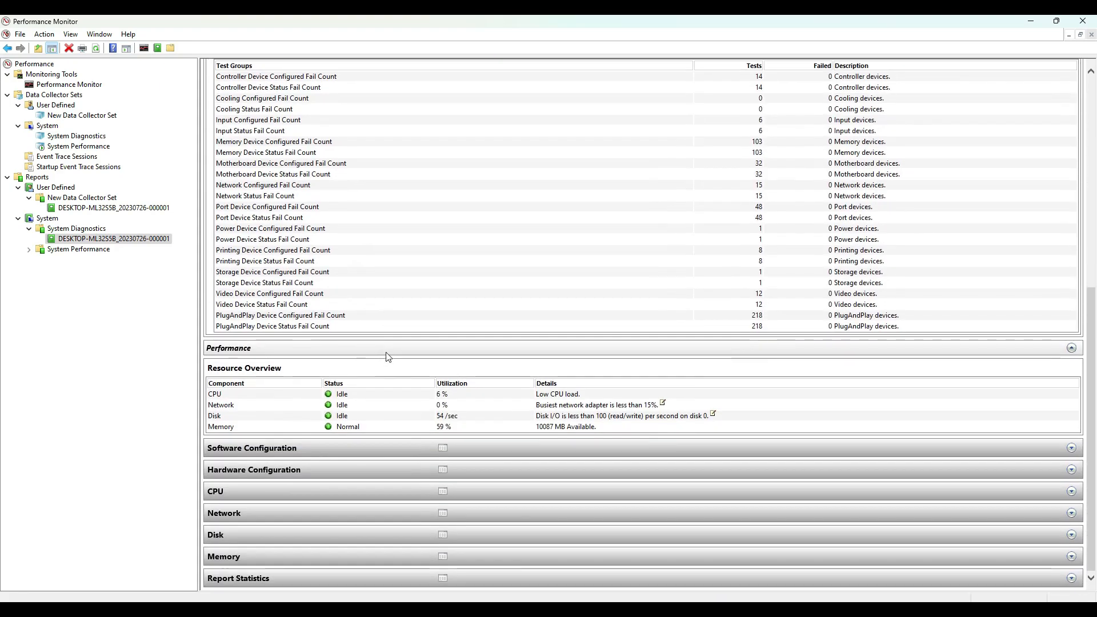
Step: Expand the Software Configuration section and view the Operating System Information queries under OS Checks
click(444, 450)
click(505, 370)
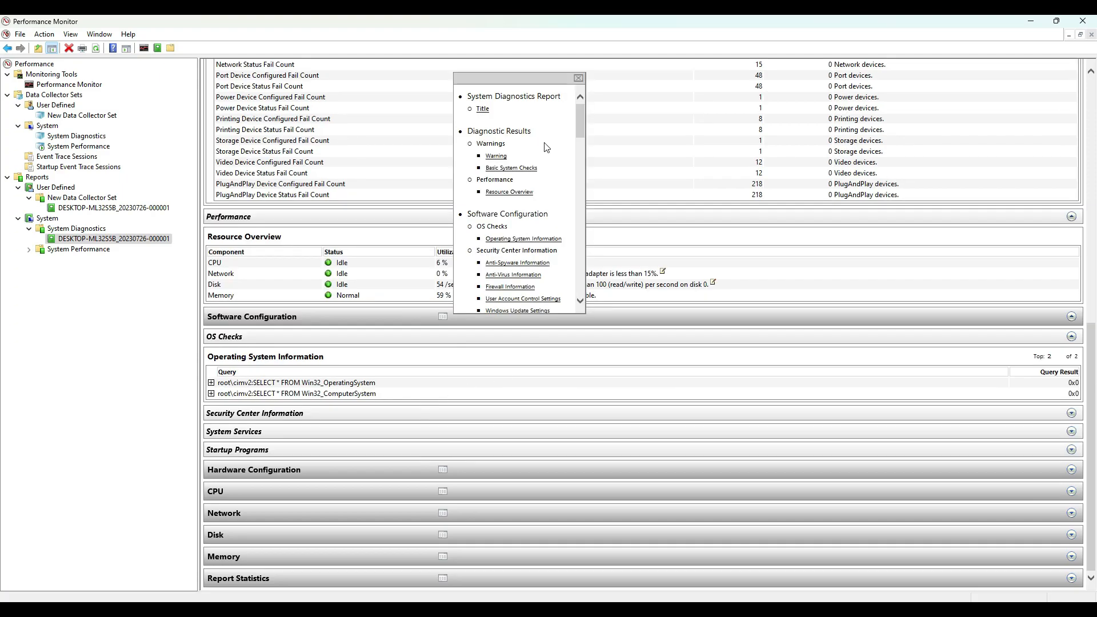
click(578, 78)
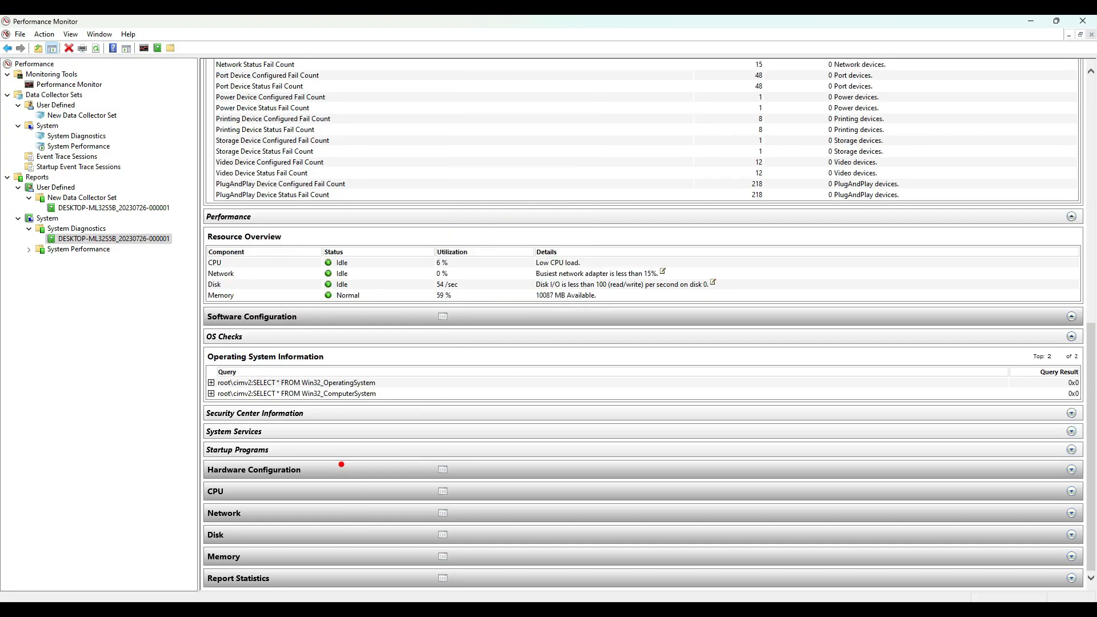
mouse_move(339, 342)
mouse_down()
mouse_move(409, 331)
mouse_move(323, 329)
mouse_up()
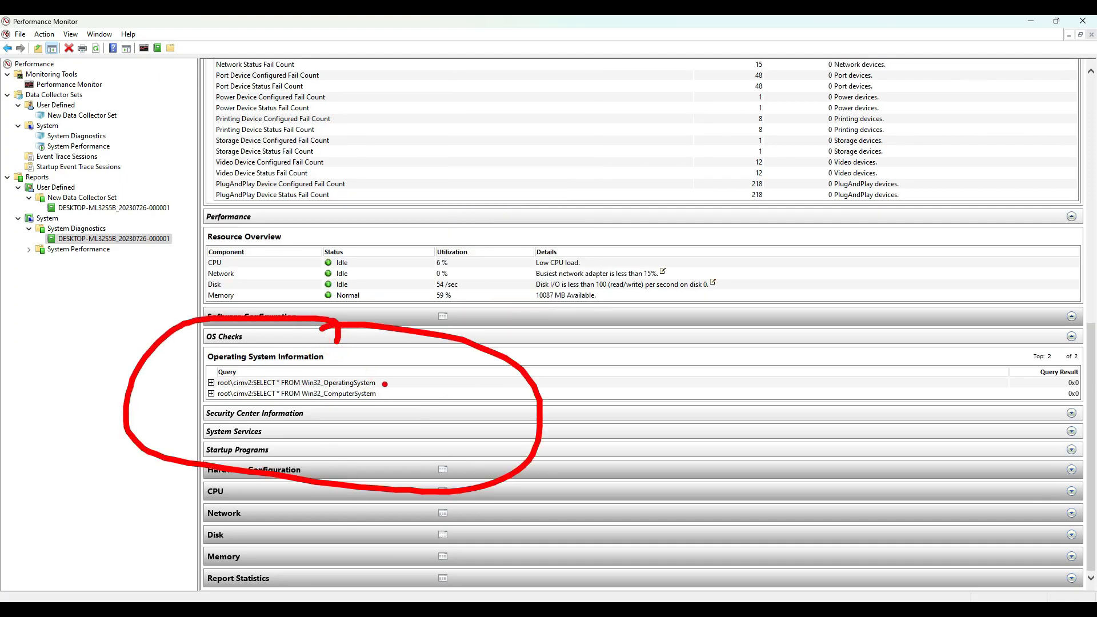
mouse_move(391, 378)
mouse_down()
mouse_move(493, 353)
mouse_move(526, 386)
mouse_move(552, 388)
mouse_move(467, 424)
mouse_up()
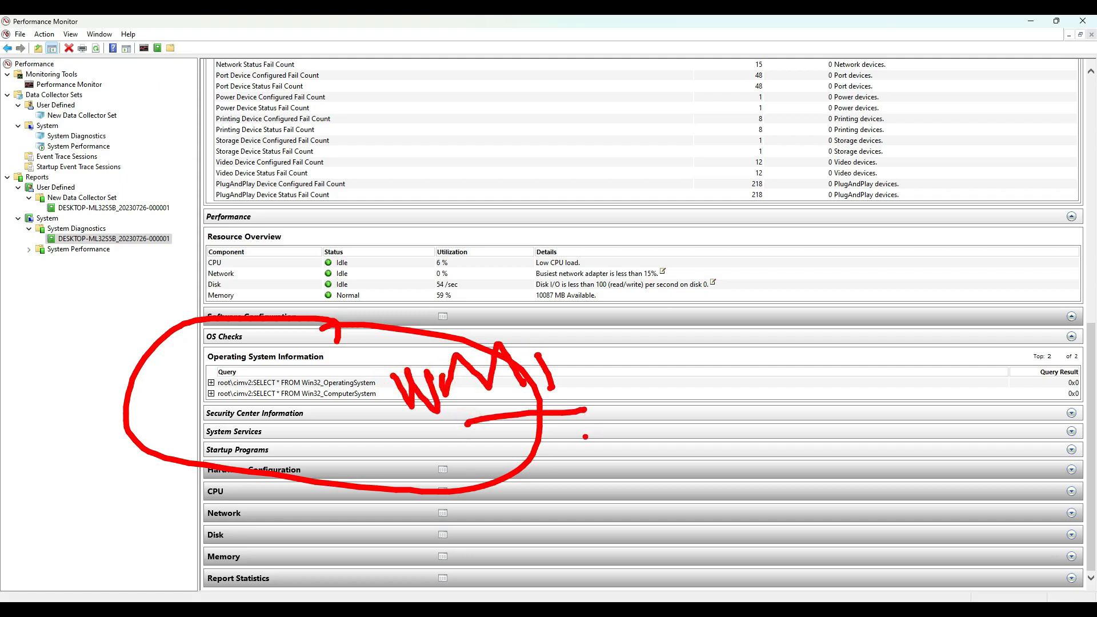
key(Escape)
Step: Expand the object returned by the Win32_OperatingSystem query, examine its properties and collapse it again
click(212, 383)
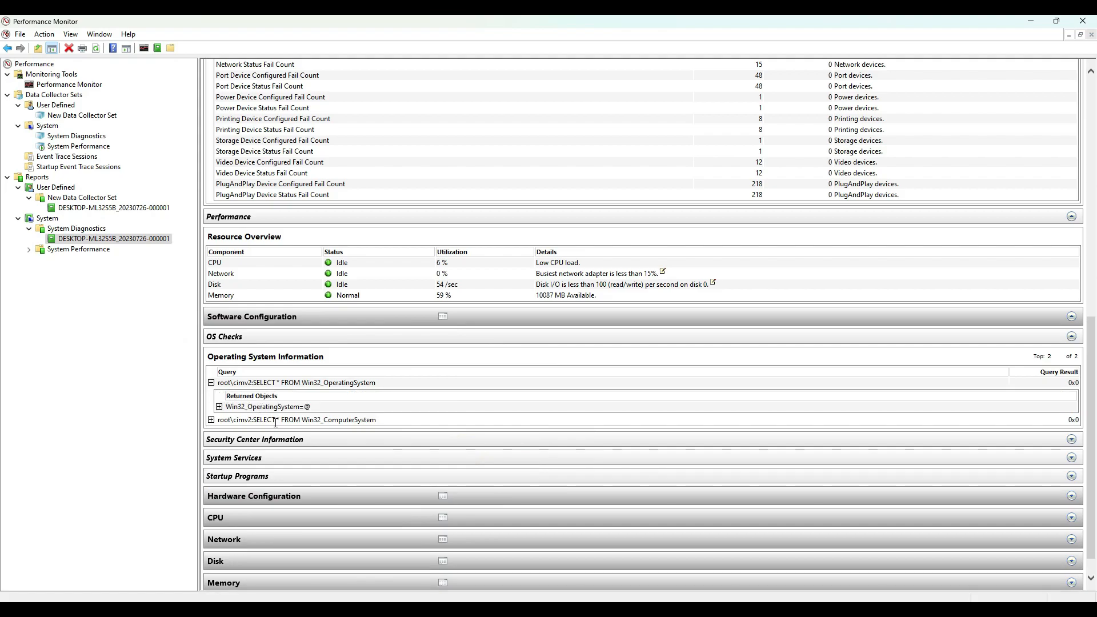
click(219, 407)
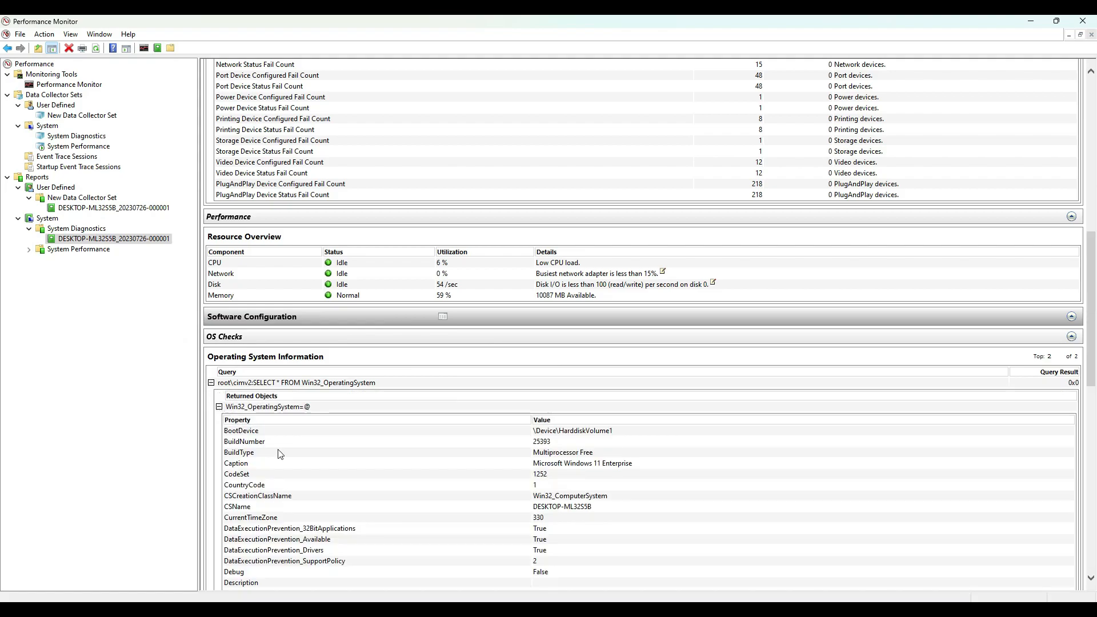
scroll(311, 476, down, 3)
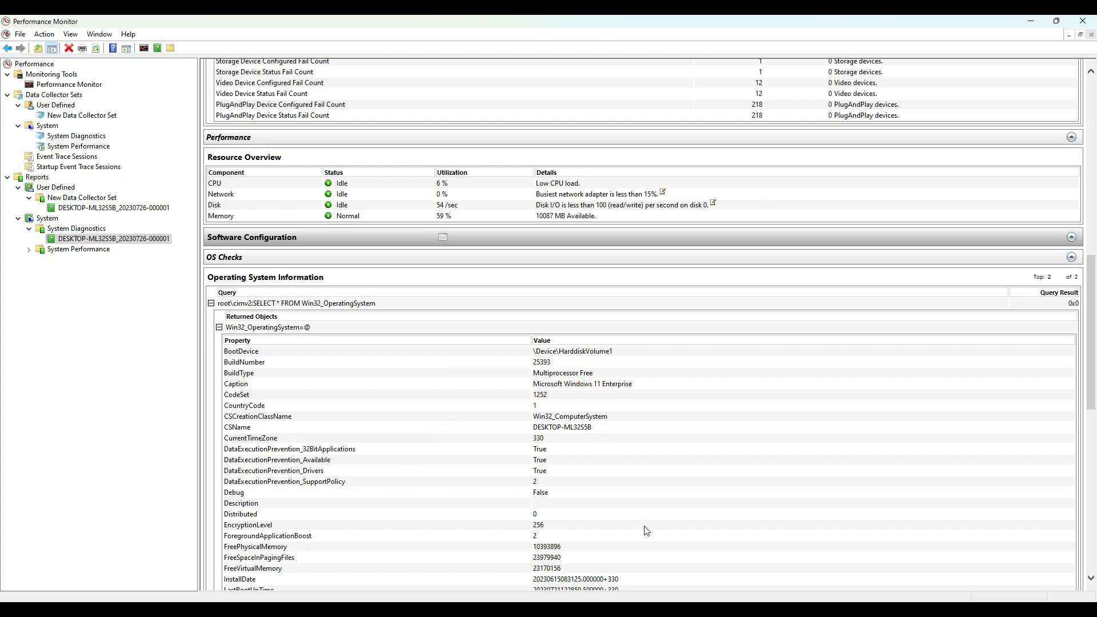
scroll(646, 532, down, 1)
scroll(646, 532, down, 6)
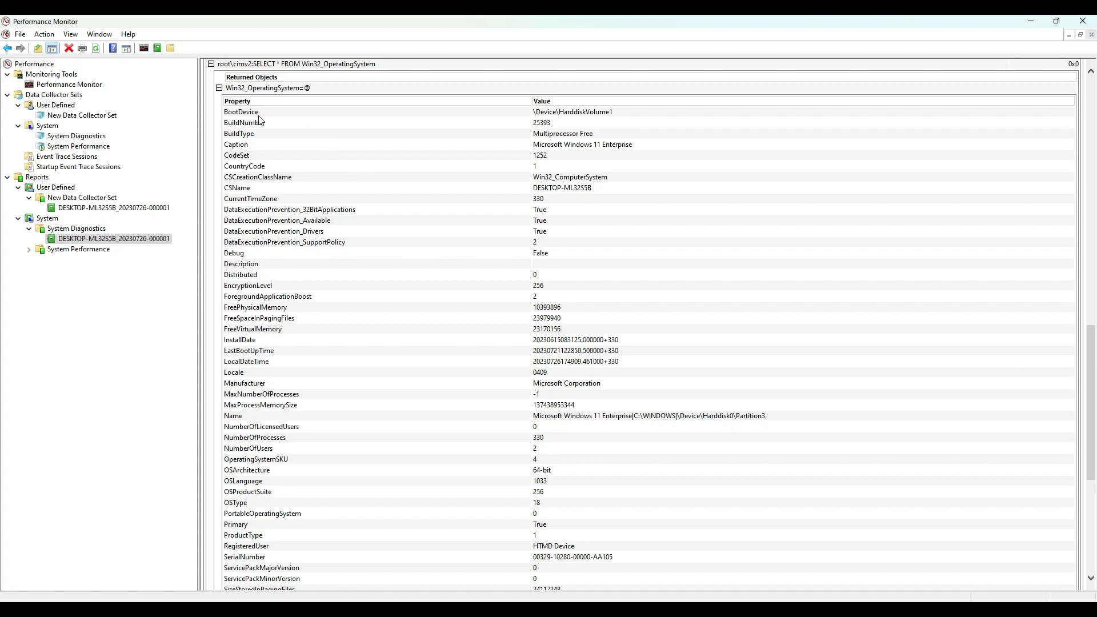
click(219, 87)
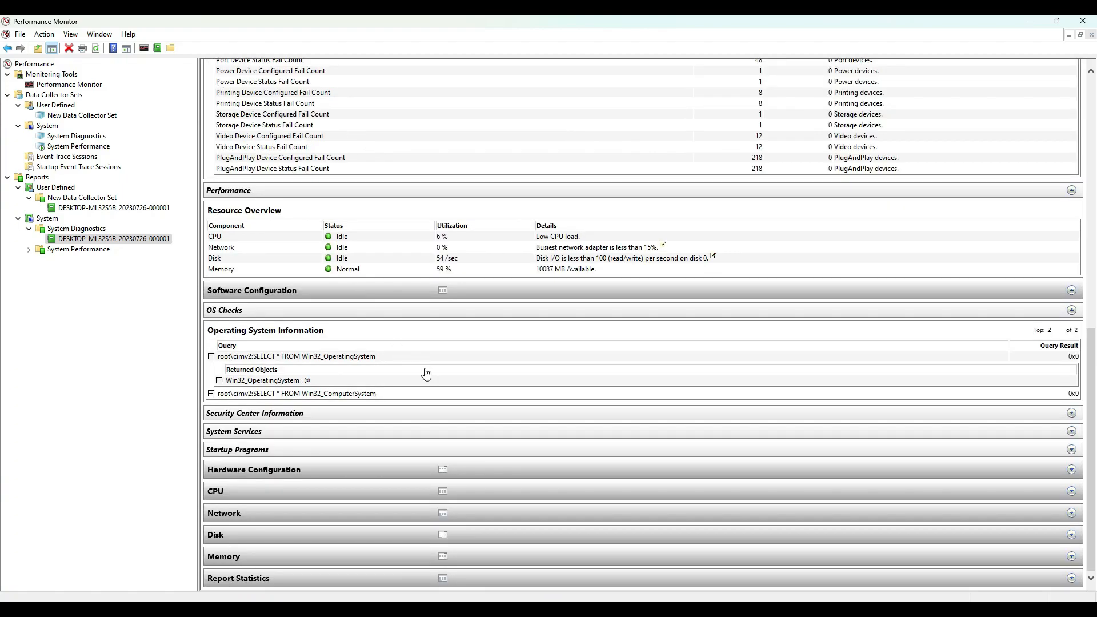
Step: Expand Security Center Information and view the properties of the object returned by the AntiVirusProduct query
click(343, 420)
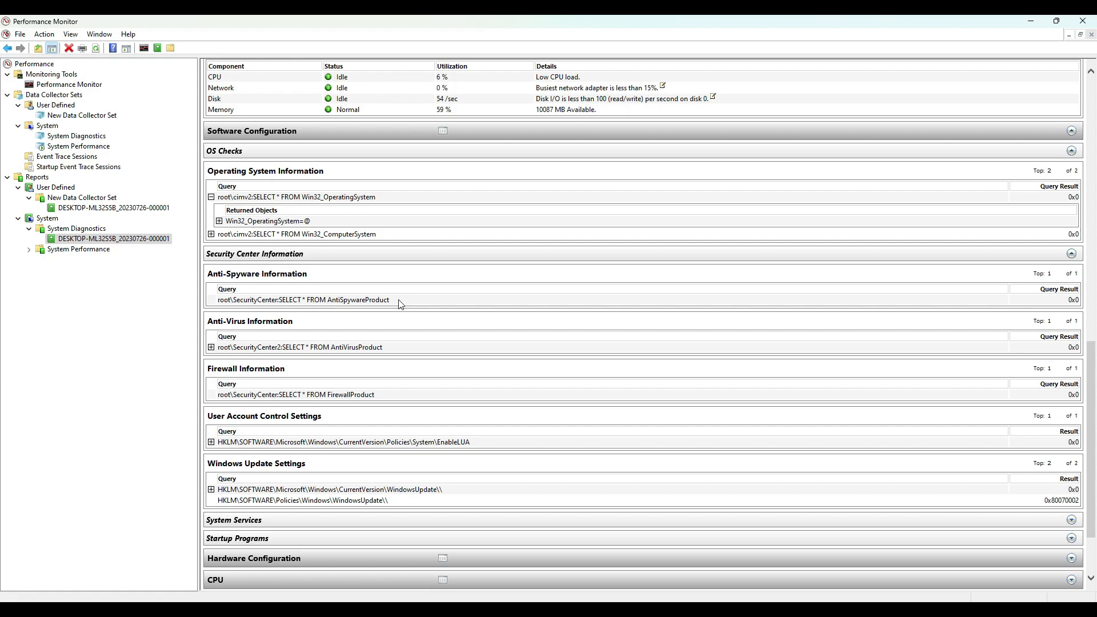
mouse_move(399, 301)
mouse_down()
mouse_move(247, 293)
mouse_move(226, 272)
mouse_move(435, 240)
mouse_move(313, 247)
mouse_up()
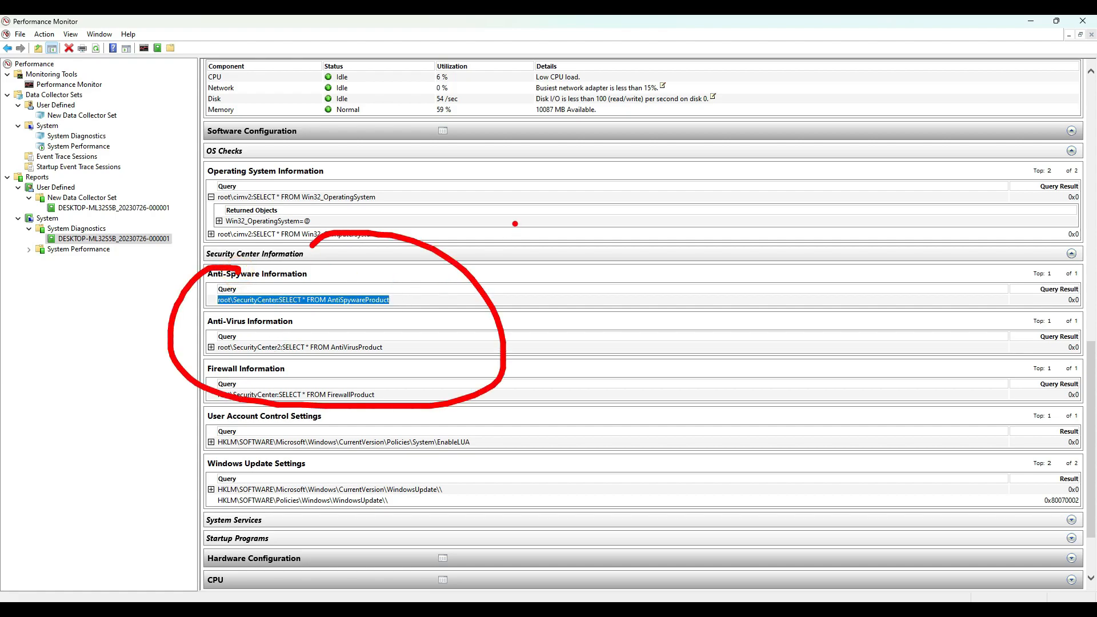
key(Escape)
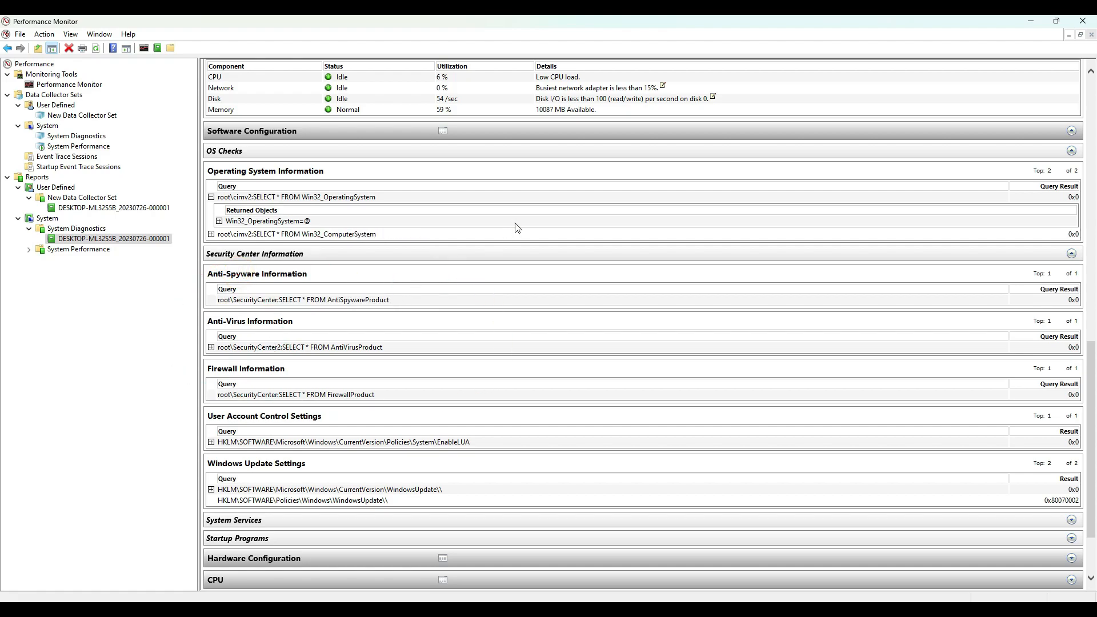
click(211, 346)
click(219, 372)
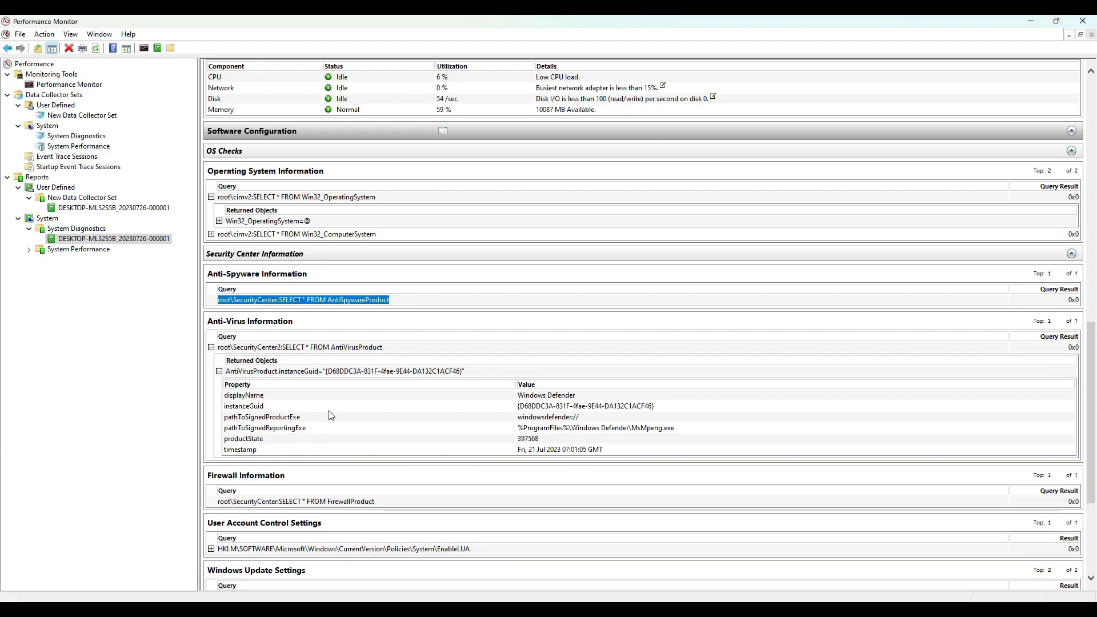
key(ctrl+2)
mouse_move(323, 307)
mouse_down()
mouse_move(584, 347)
mouse_move(496, 305)
mouse_up()
scroll(567, 390, up, 1)
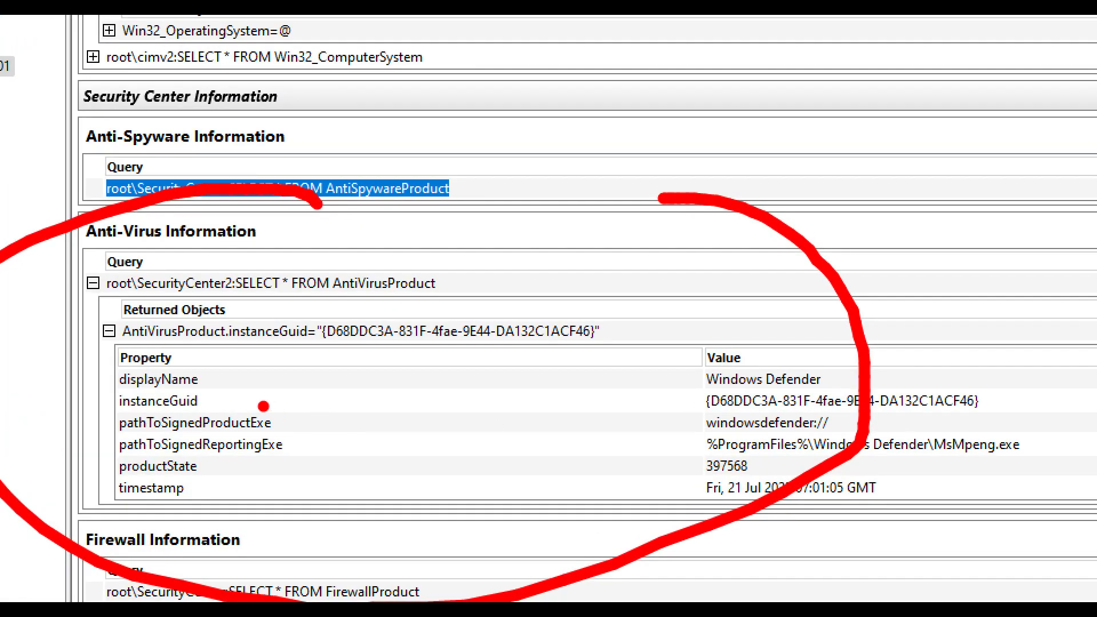
drag(263, 404, 457, 404)
drag(216, 475, 397, 471)
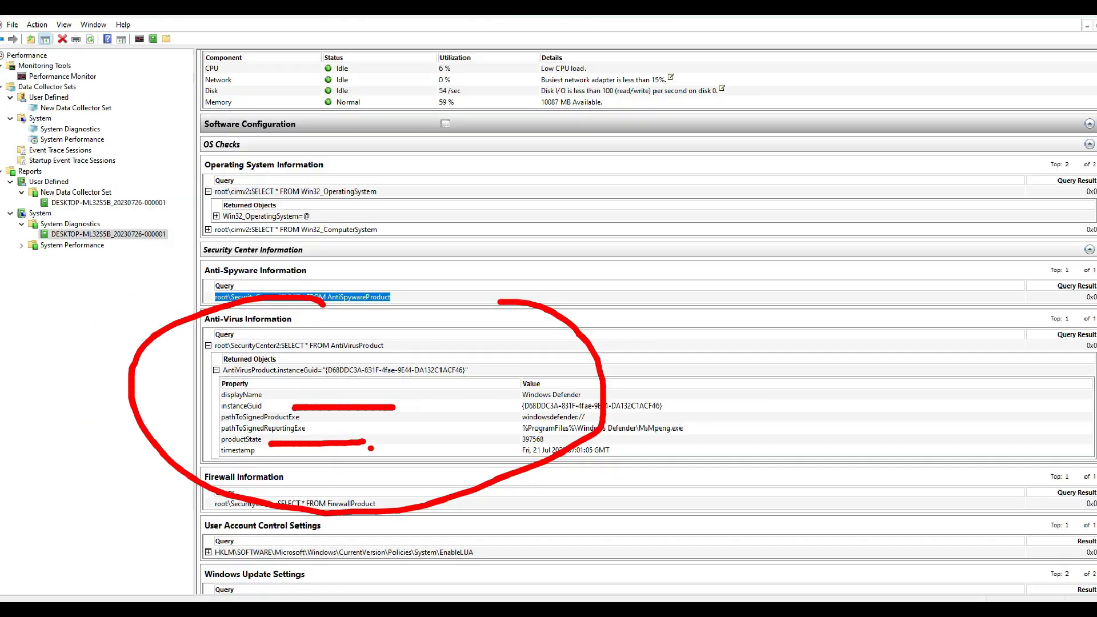
Step: Expand the Hardware Configuration section and view its SMART Disk Status and Logical Disk Dirty Bit Set checks
scroll(294, 475, down, 3)
click(295, 472)
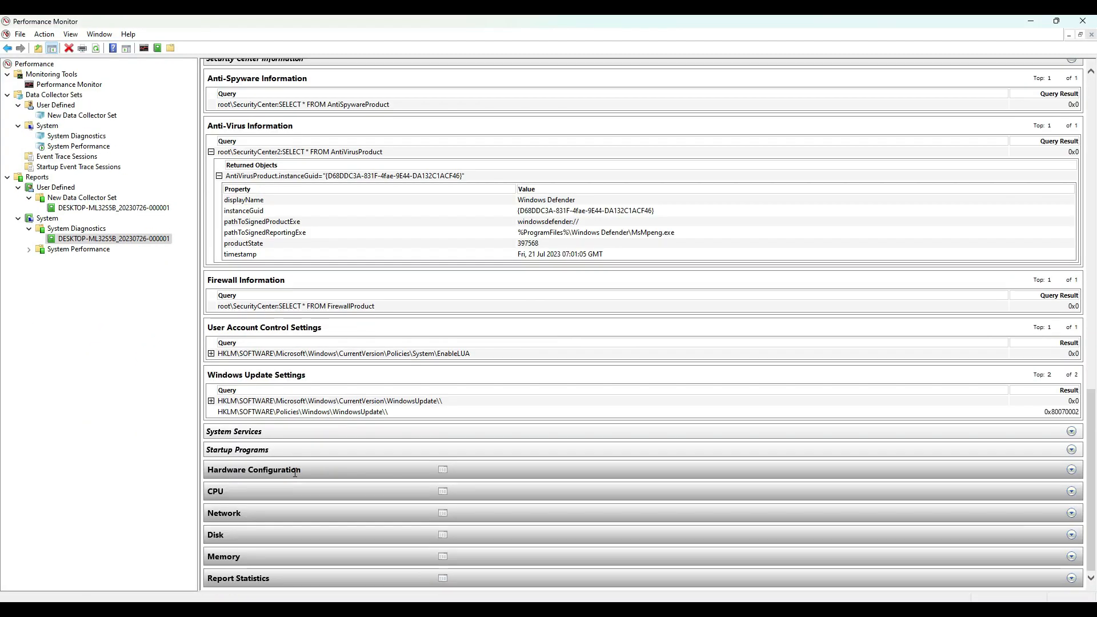
click(295, 472)
click(256, 492)
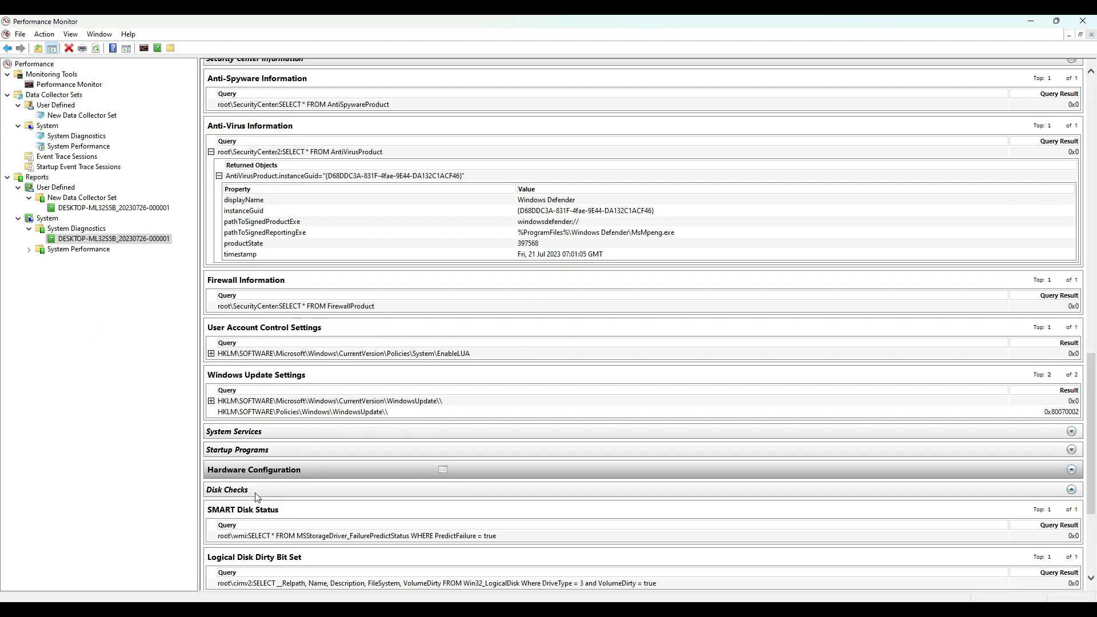
scroll(275, 490, down, 3)
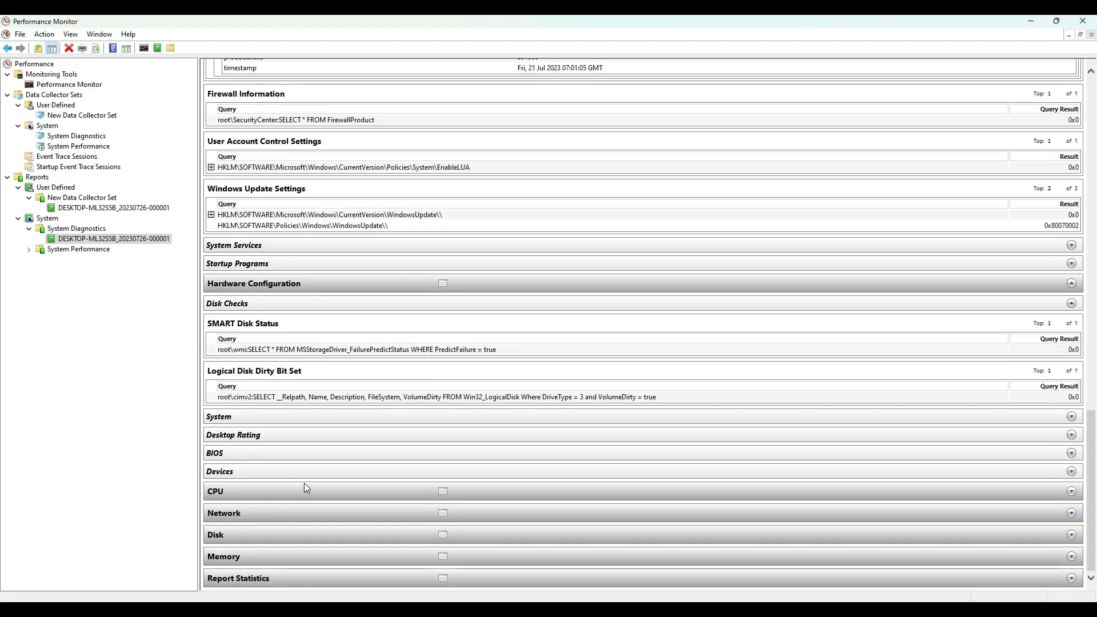
scroll(304, 482, up, 12)
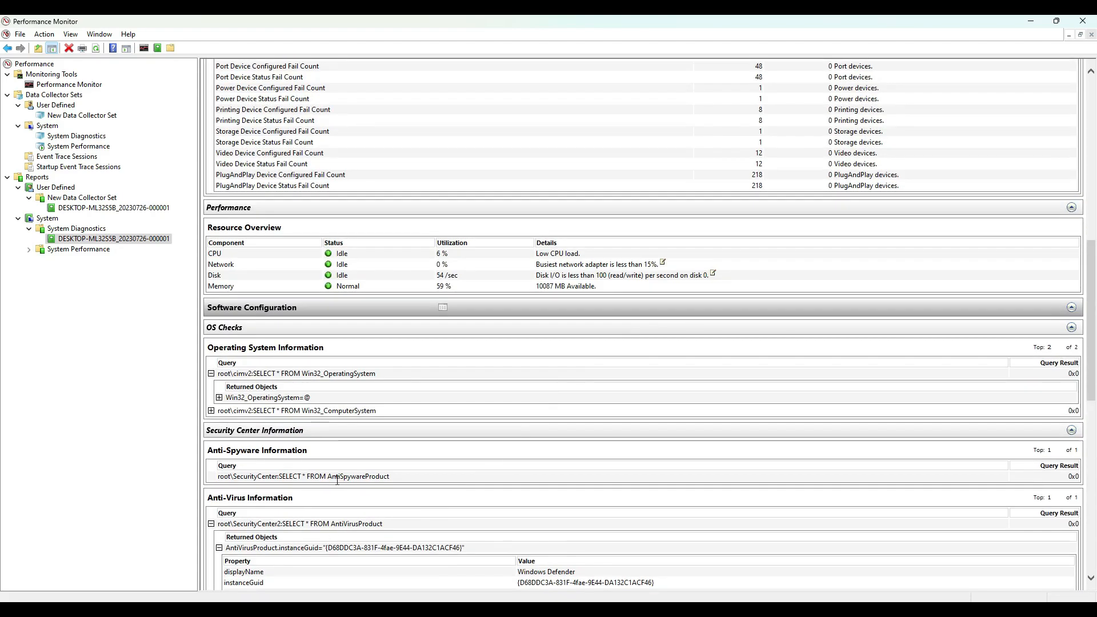
scroll(337, 480, down, 12)
Step: Copy the SMART Disk Status query into Notepad in place of the existing text, and widen the window to read it on one line
drag(502, 354, 224, 351)
key(ctrl+c)
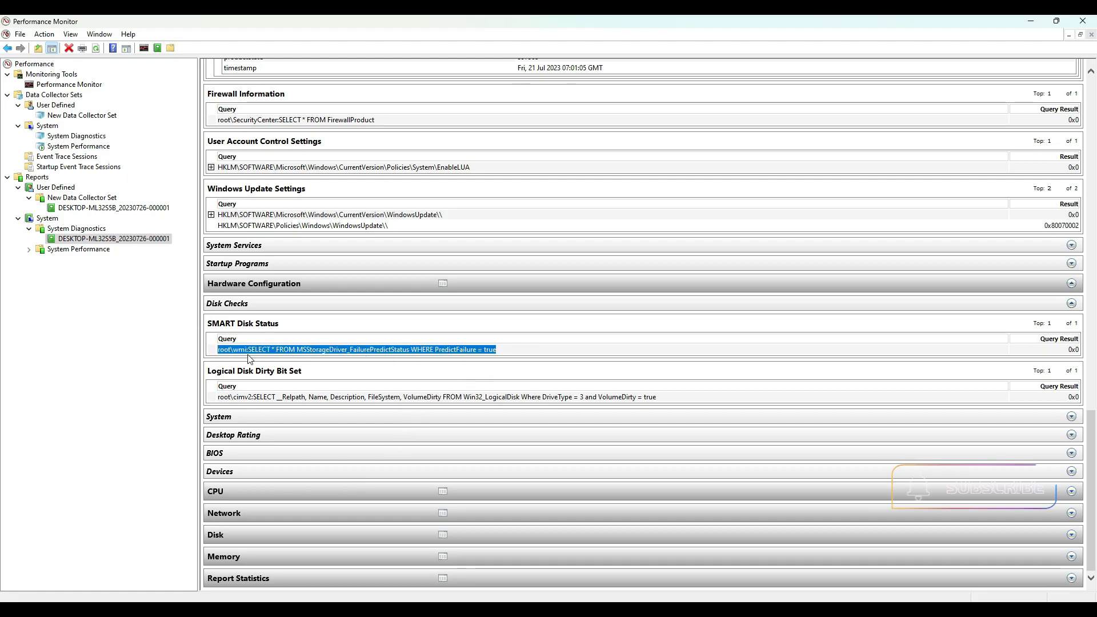
click(621, 571)
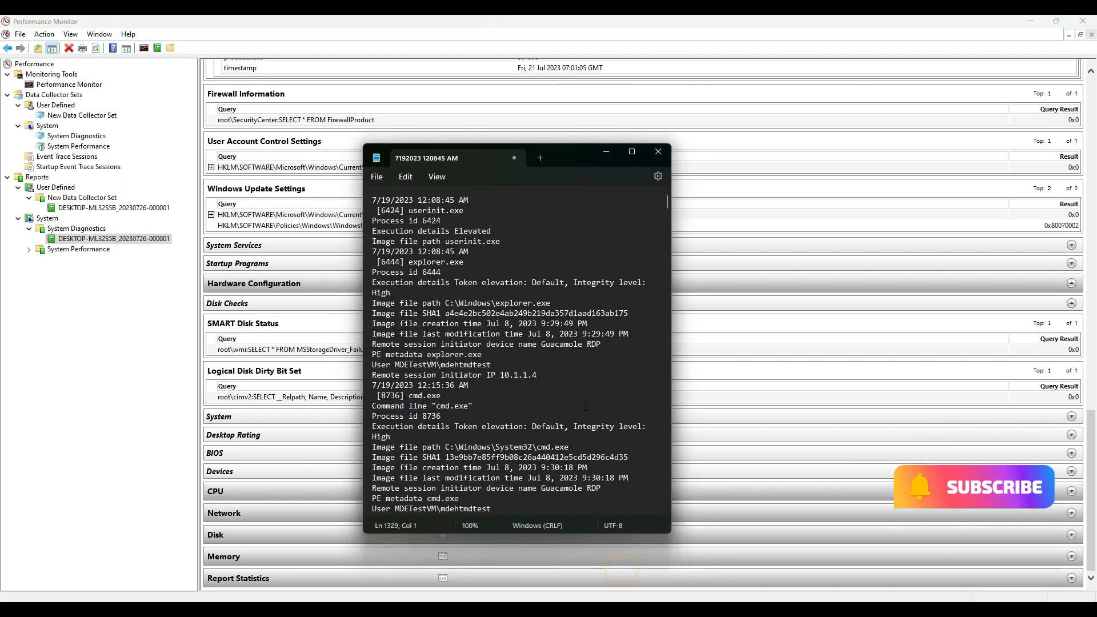
key(ctrl+a)
key(ctrl+v)
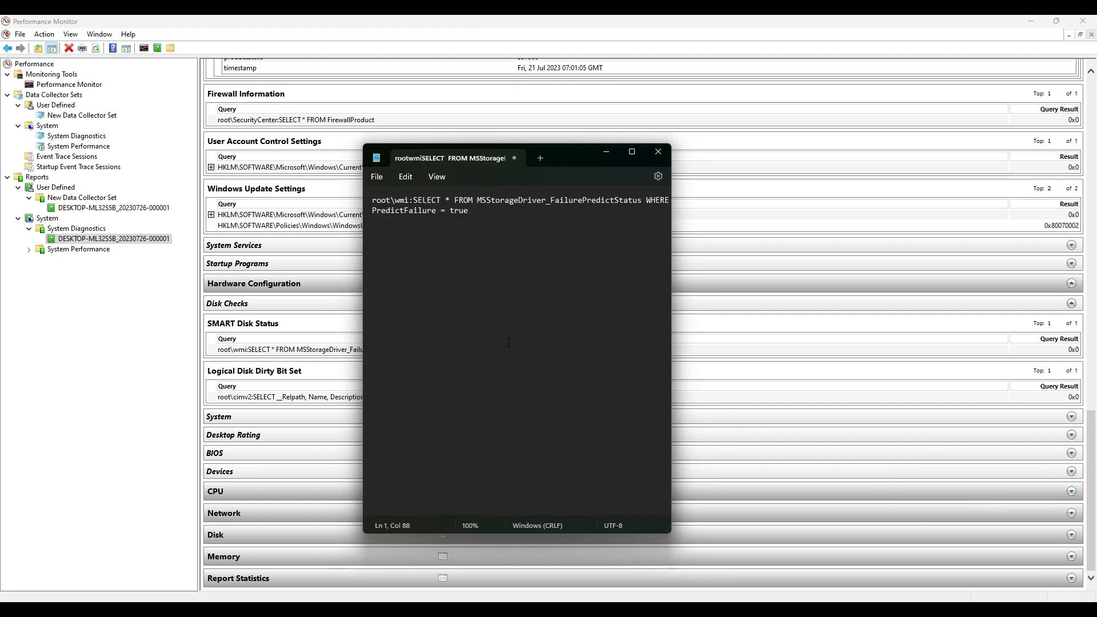
drag(672, 221, 834, 221)
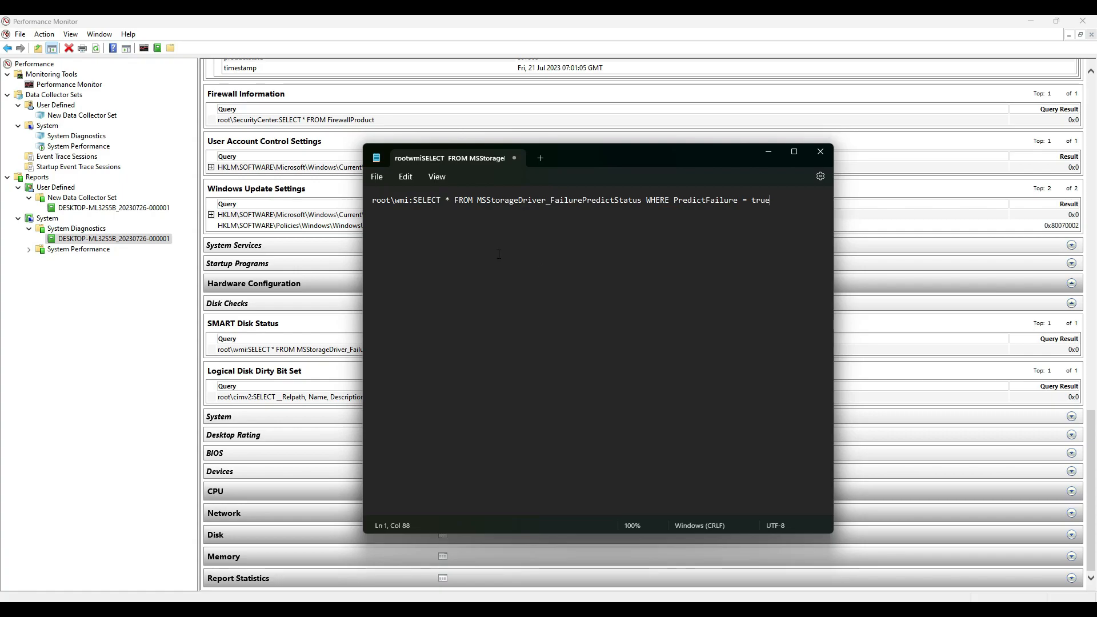
click(768, 152)
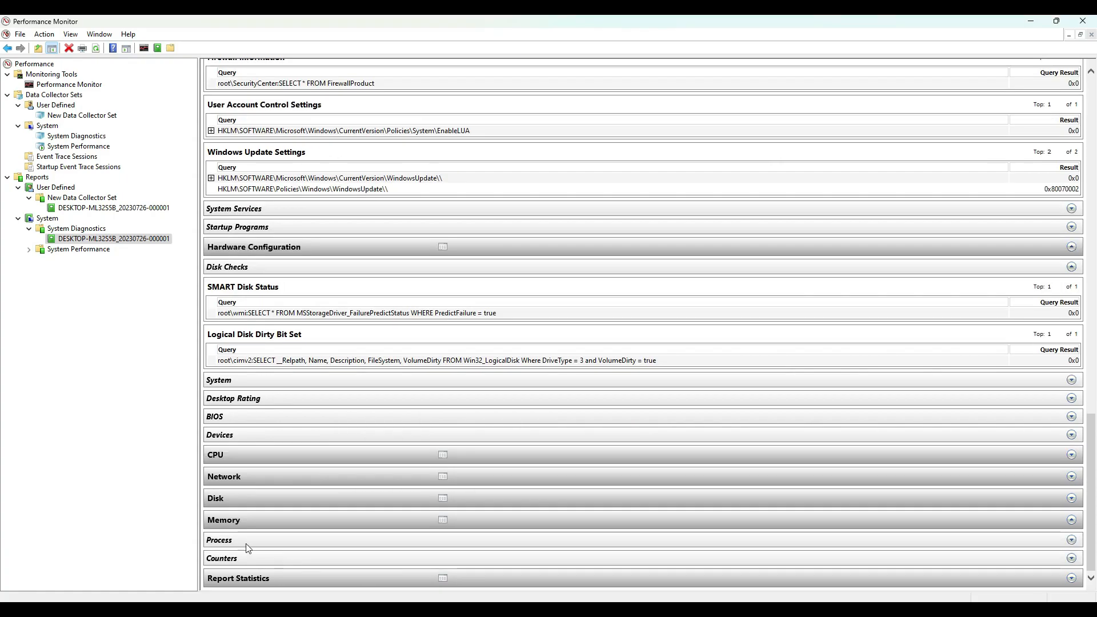
Step: Expand the Process details of the Memory section, and open the collected System Performance report, switching between it and the System Diagnostics report
click(247, 542)
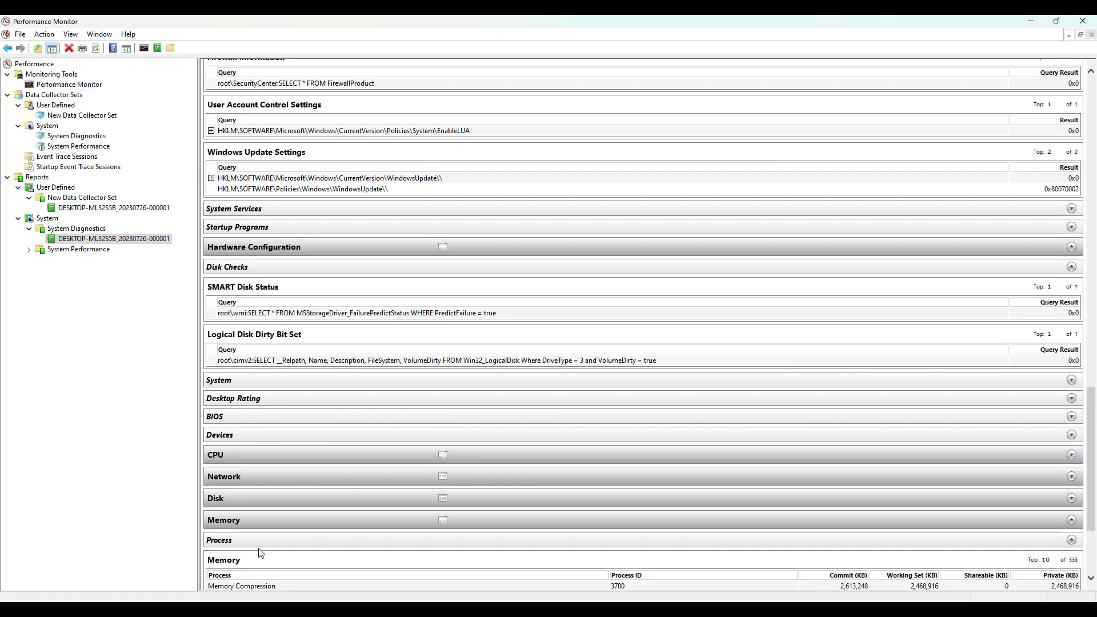
click(29, 249)
click(91, 260)
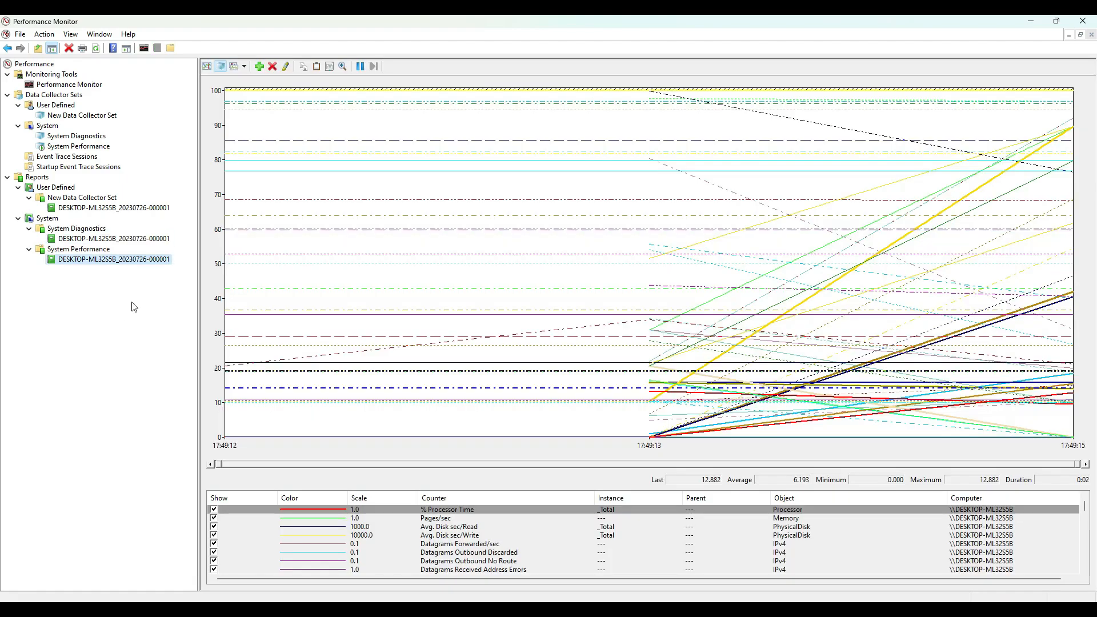
mouse_move(125, 237)
mouse_down()
mouse_move(5, 235)
mouse_move(143, 221)
mouse_move(117, 221)
mouse_up()
mouse_move(247, 223)
mouse_down()
mouse_move(455, 314)
mouse_move(458, 293)
mouse_up()
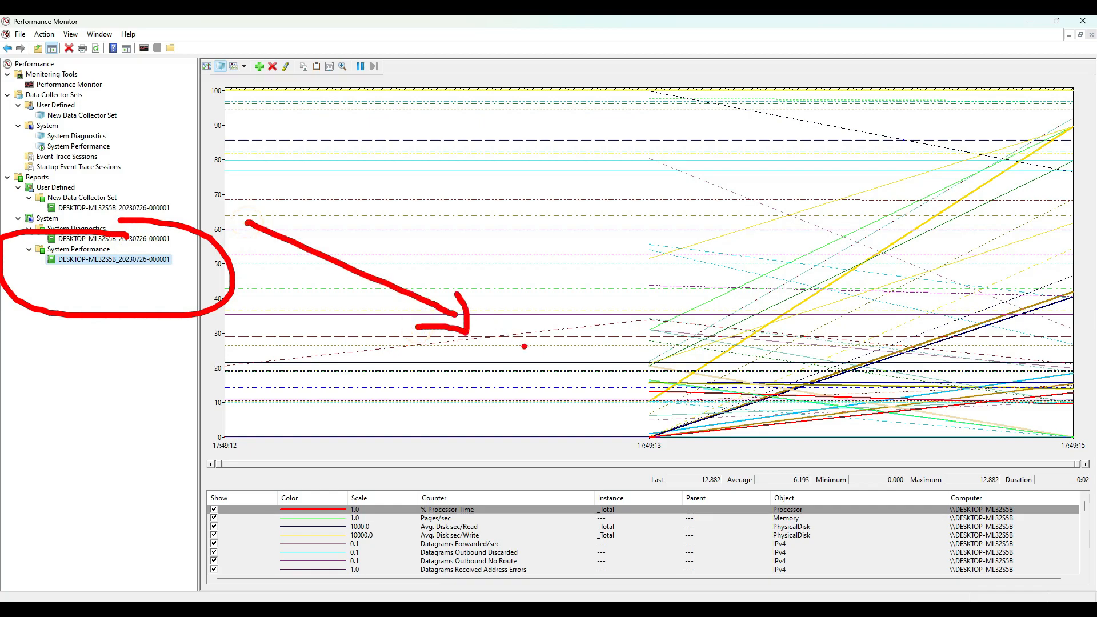
key(Escape)
click(78, 239)
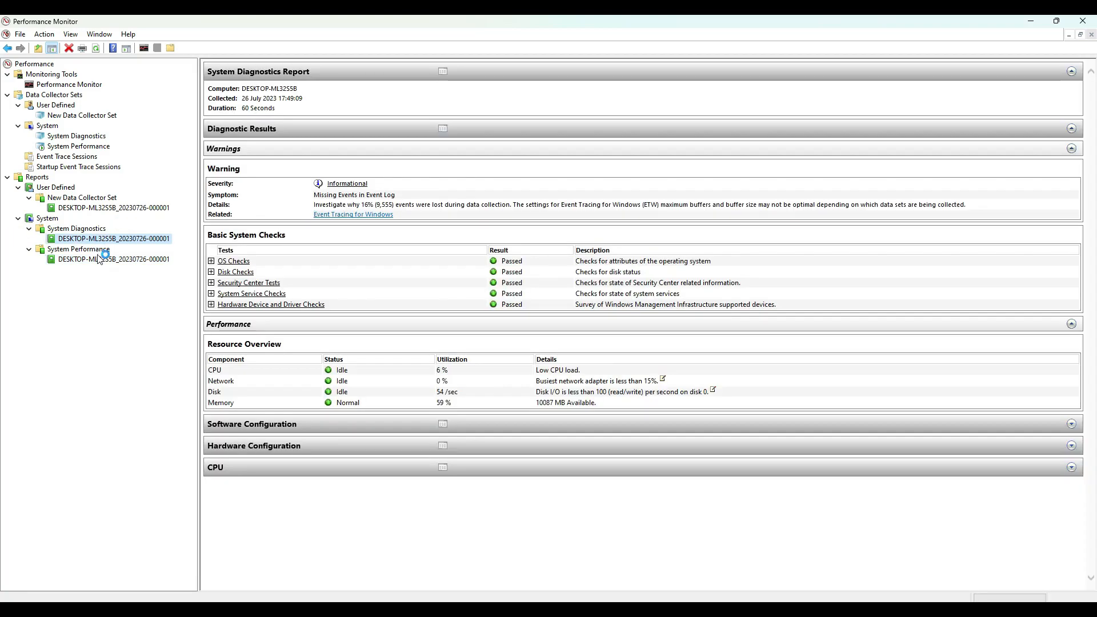
click(101, 258)
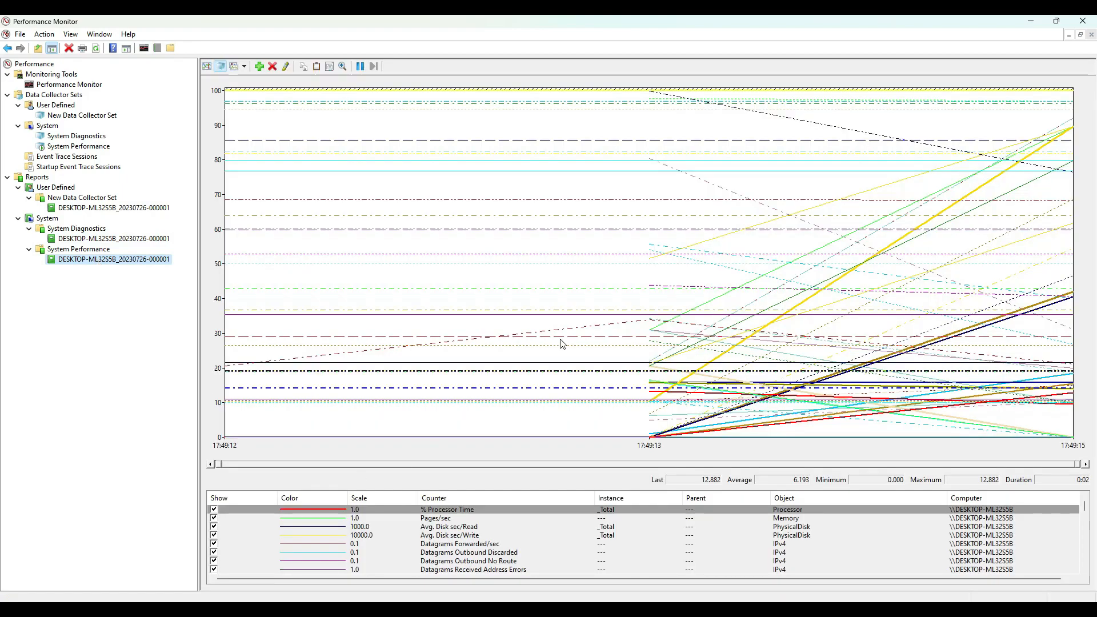
Step: Change the System Performance report's graph type to Histogram bar and on to Report, and look through the listed counter values
click(239, 71)
click(244, 66)
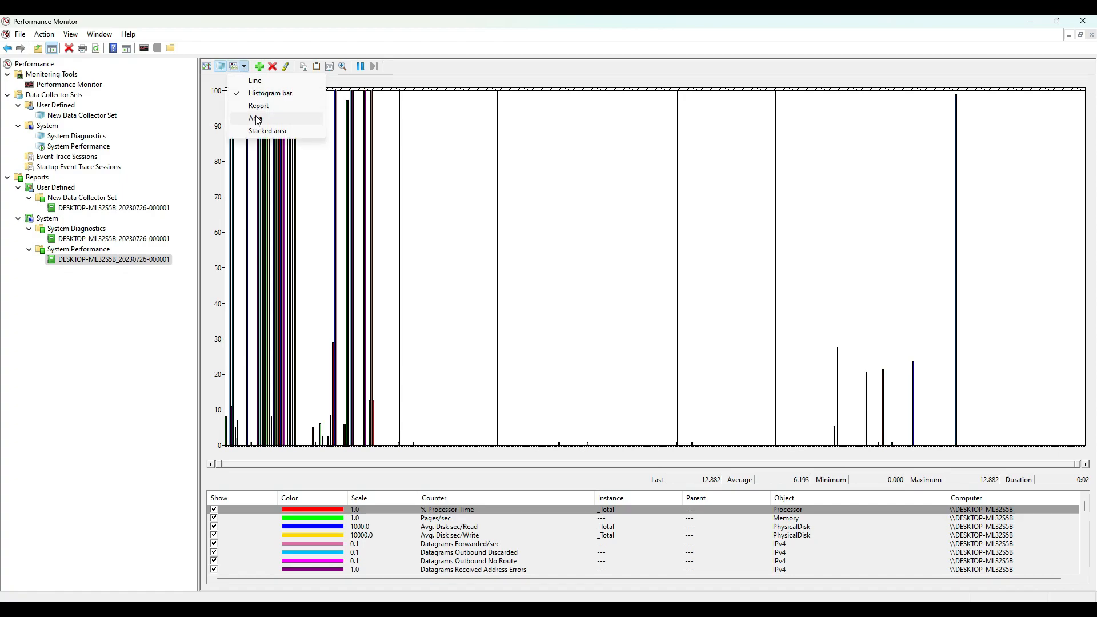
click(258, 108)
scroll(354, 257, down, 20)
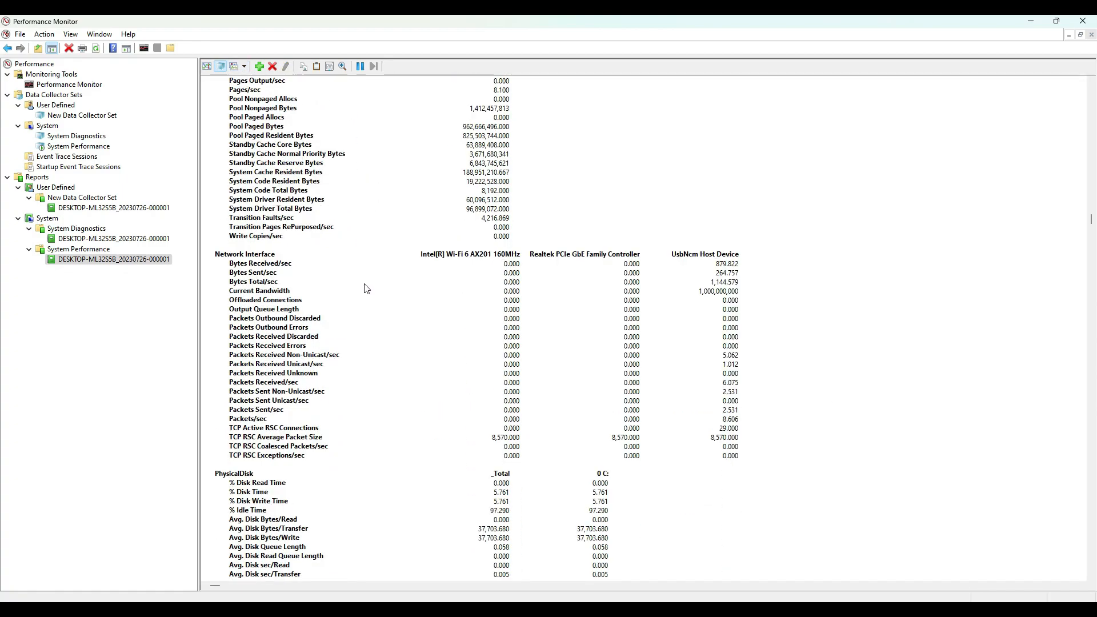
Step: View the contents of the user-defined New Data Collector Set, and return to the collected System Performance report
click(87, 114)
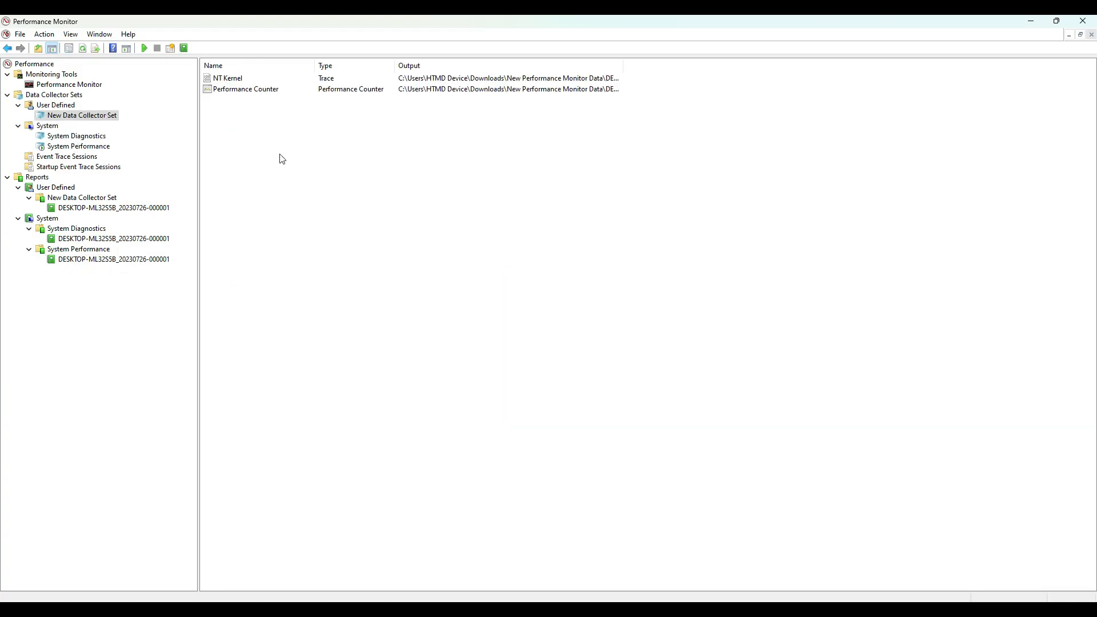
click(115, 260)
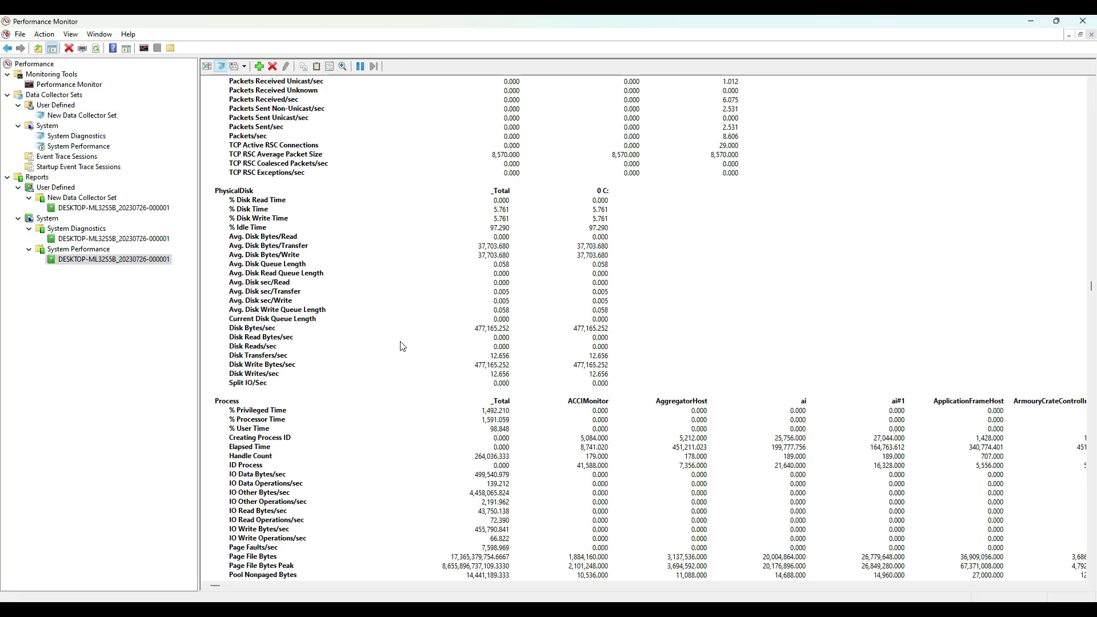
mouse_move(371, 246)
mouse_down()
mouse_move(370, 282)
mouse_move(404, 291)
mouse_move(394, 263)
mouse_move(411, 254)
mouse_move(427, 283)
mouse_move(449, 238)
mouse_move(470, 264)
mouse_move(506, 250)
mouse_up()
click(474, 209)
drag(497, 211, 540, 247)
mouse_move(400, 301)
mouse_down()
mouse_move(563, 260)
mouse_move(247, 251)
mouse_move(300, 291)
mouse_up()
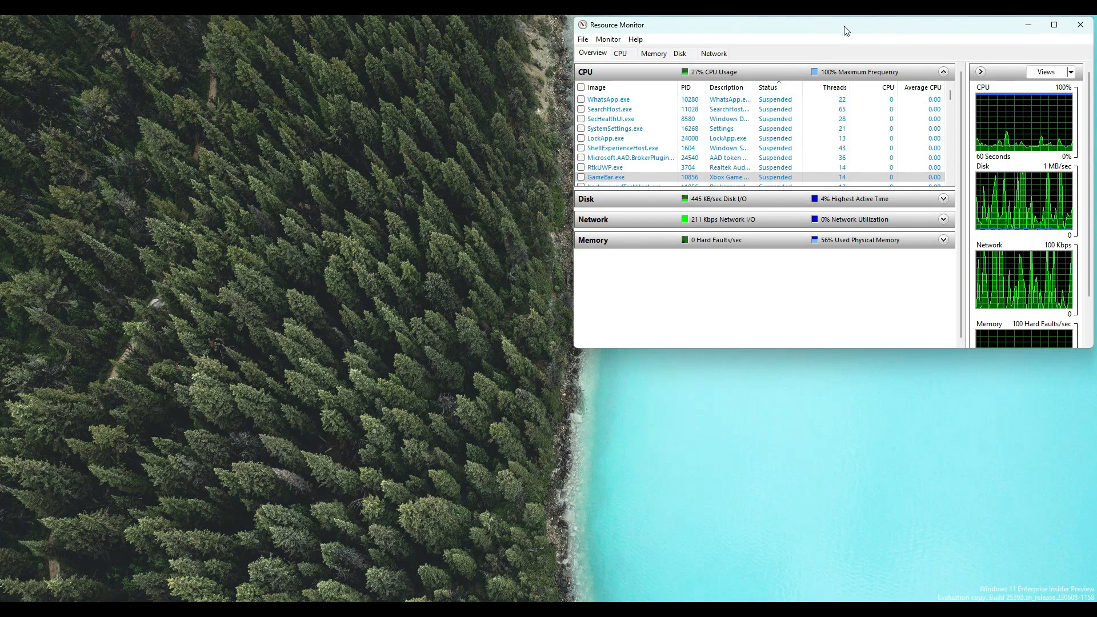
Step: Switch to Resource Monitor and move its window towards the middle of the desktop
drag(846, 30, 506, 119)
mouse_move(322, 87)
mouse_down()
mouse_move(213, 81)
mouse_move(515, 453)
mouse_move(319, 79)
mouse_up()
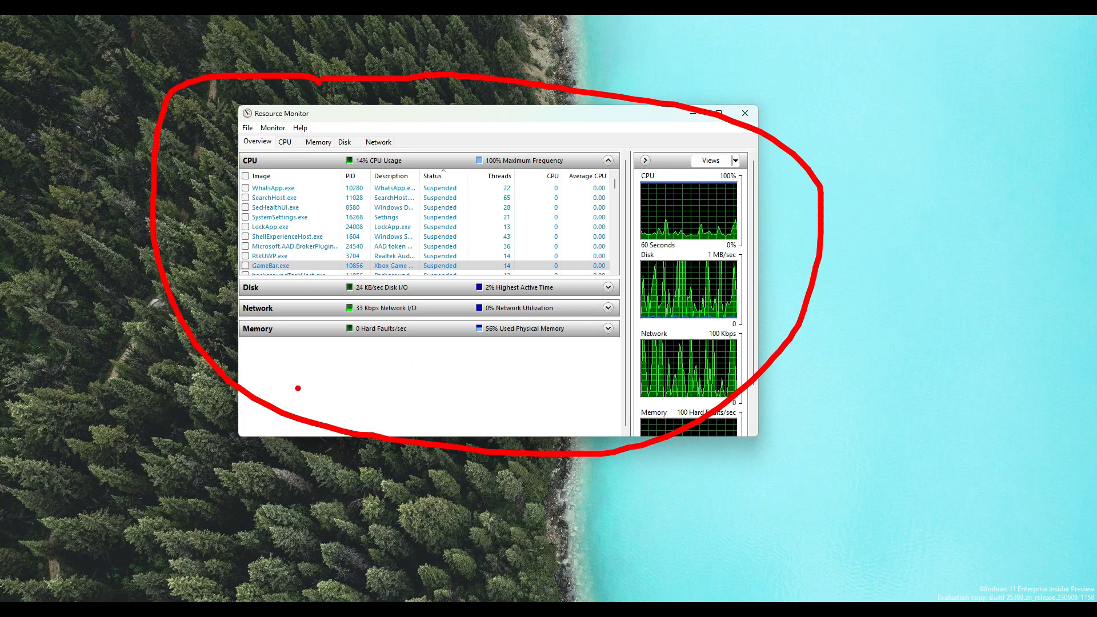
mouse_move(117, 522)
mouse_down()
mouse_move(296, 374)
mouse_move(313, 405)
mouse_up()
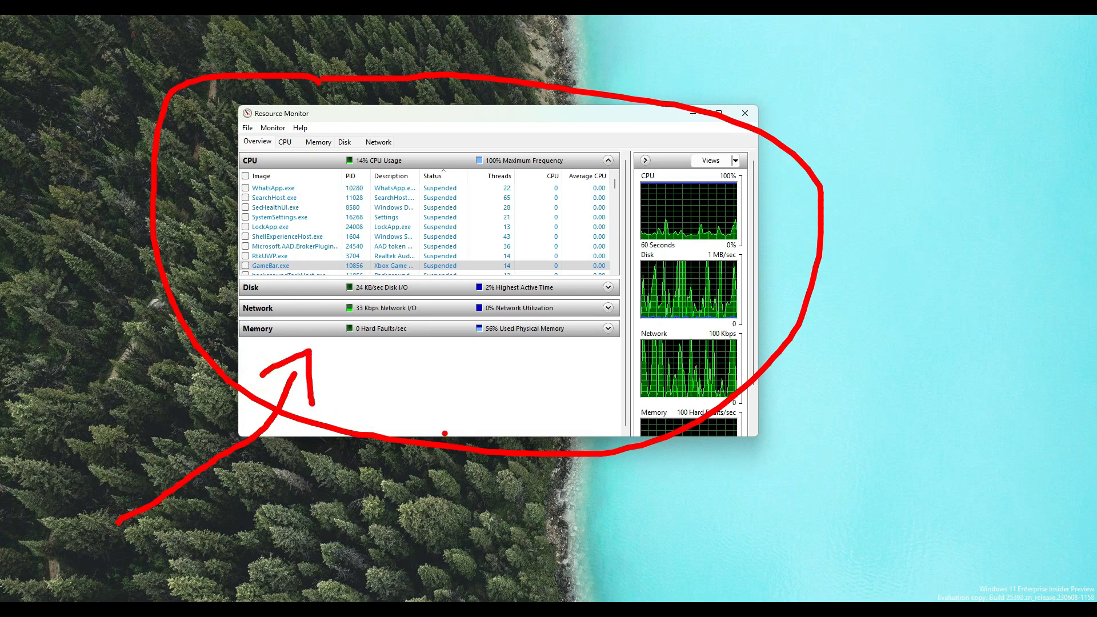
drag(252, 129, 326, 120)
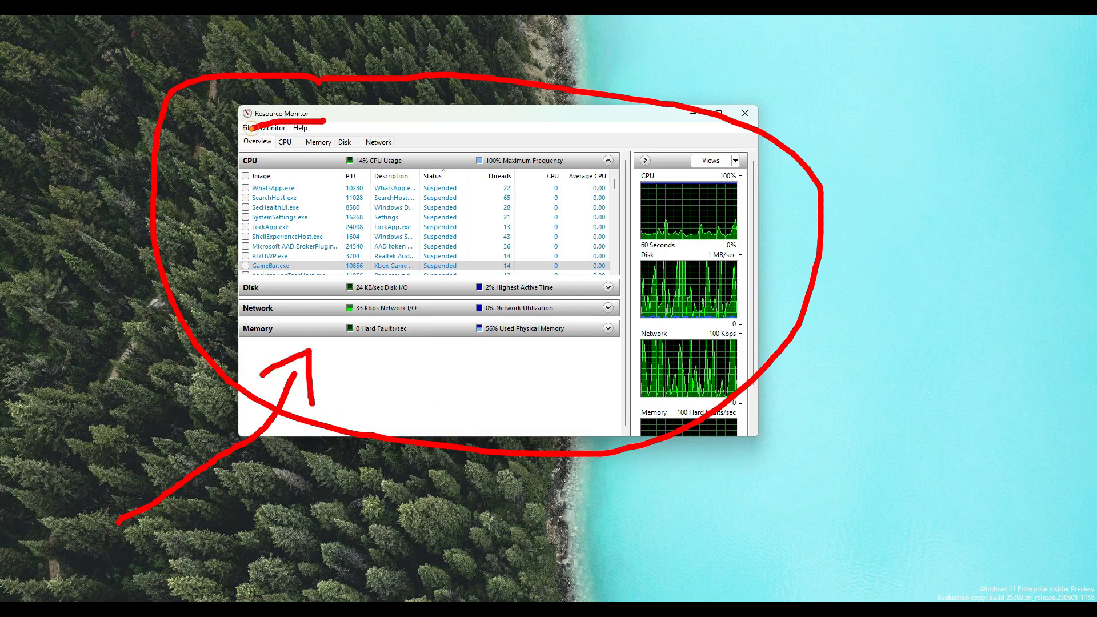